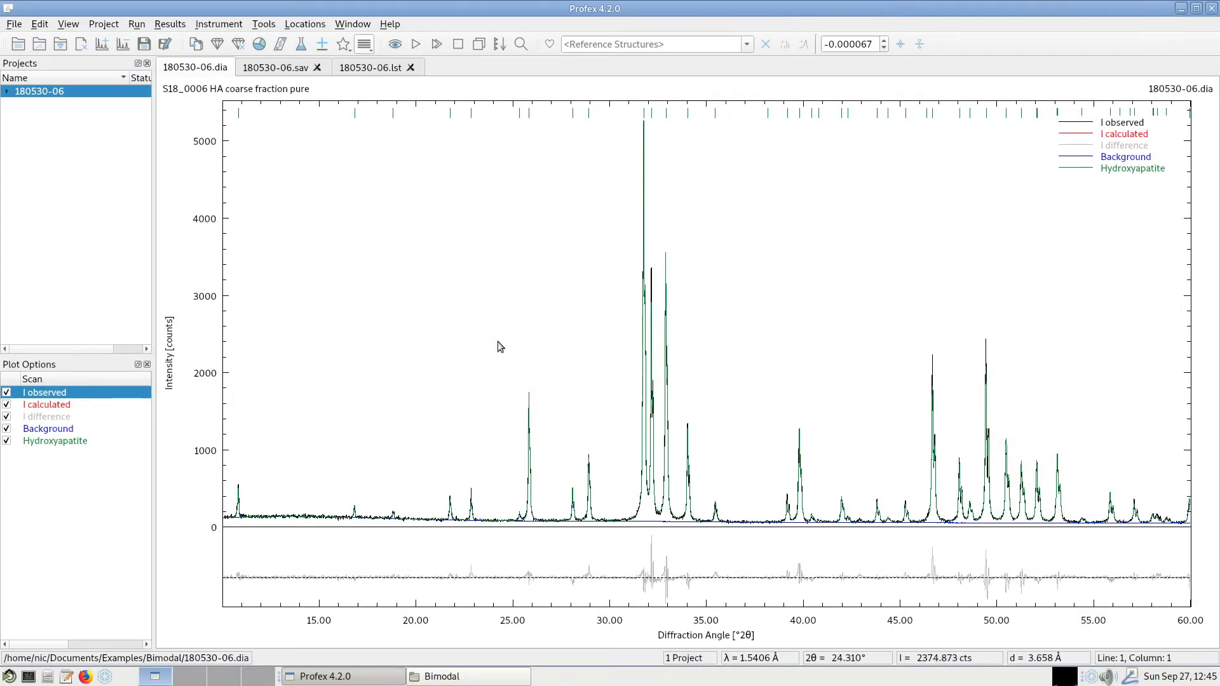
- Zoom into 25–35°, stretch the intensity axis to about 0–1650 counts, then reset the view
drag(520, 387, 722, 603)
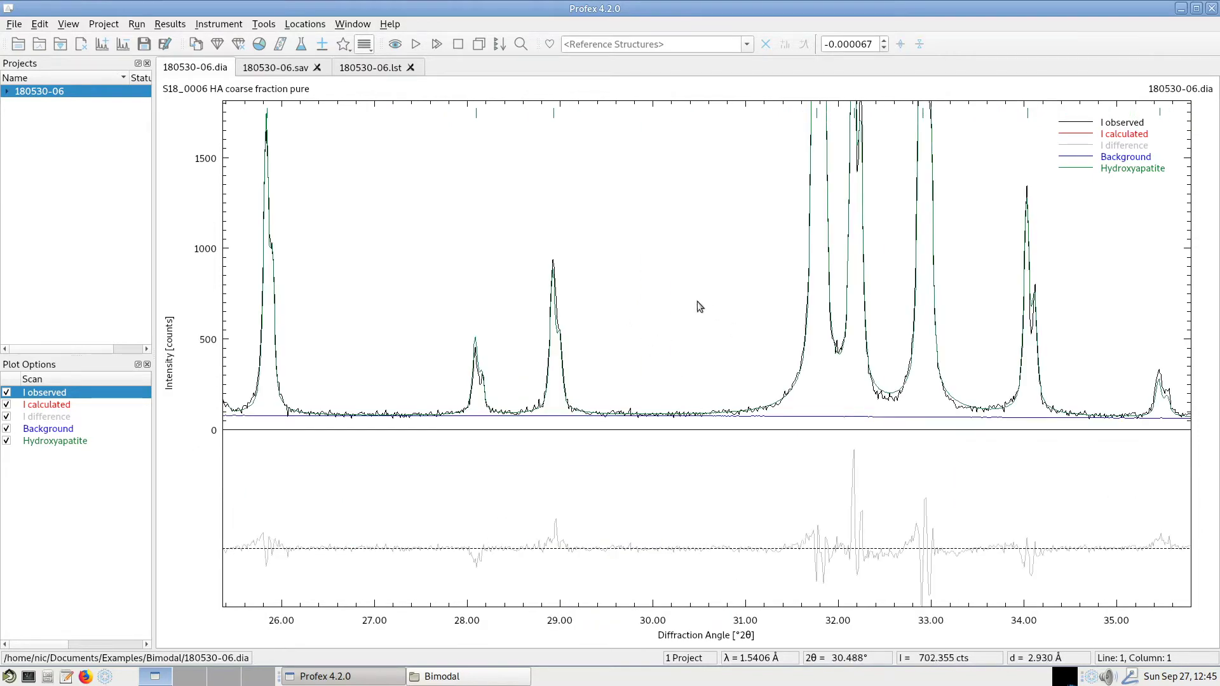
right_click(681, 271)
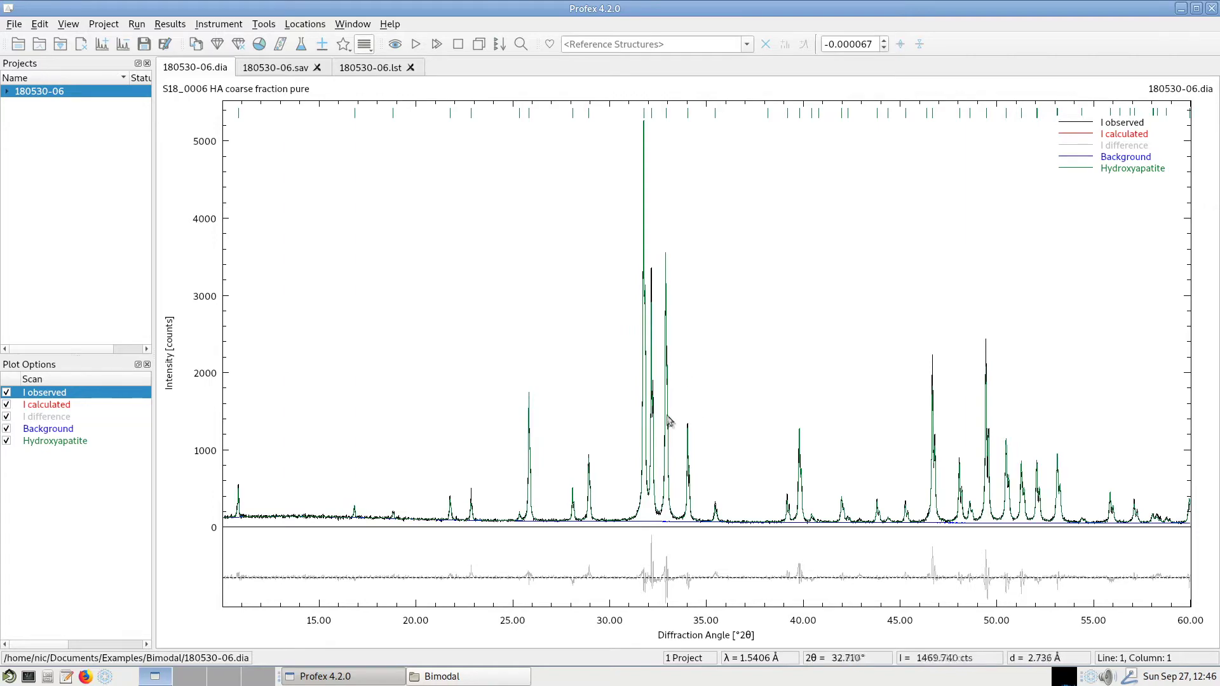
scroll(666, 426, up, 5)
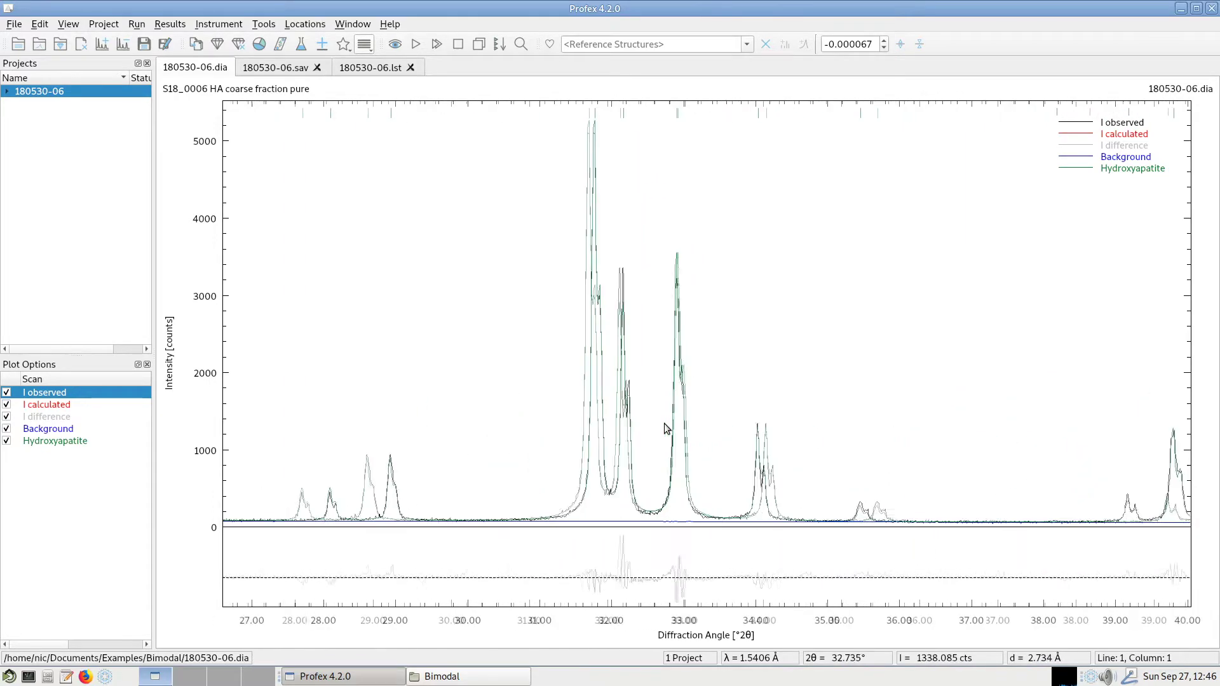
scroll(664, 426, down, 3)
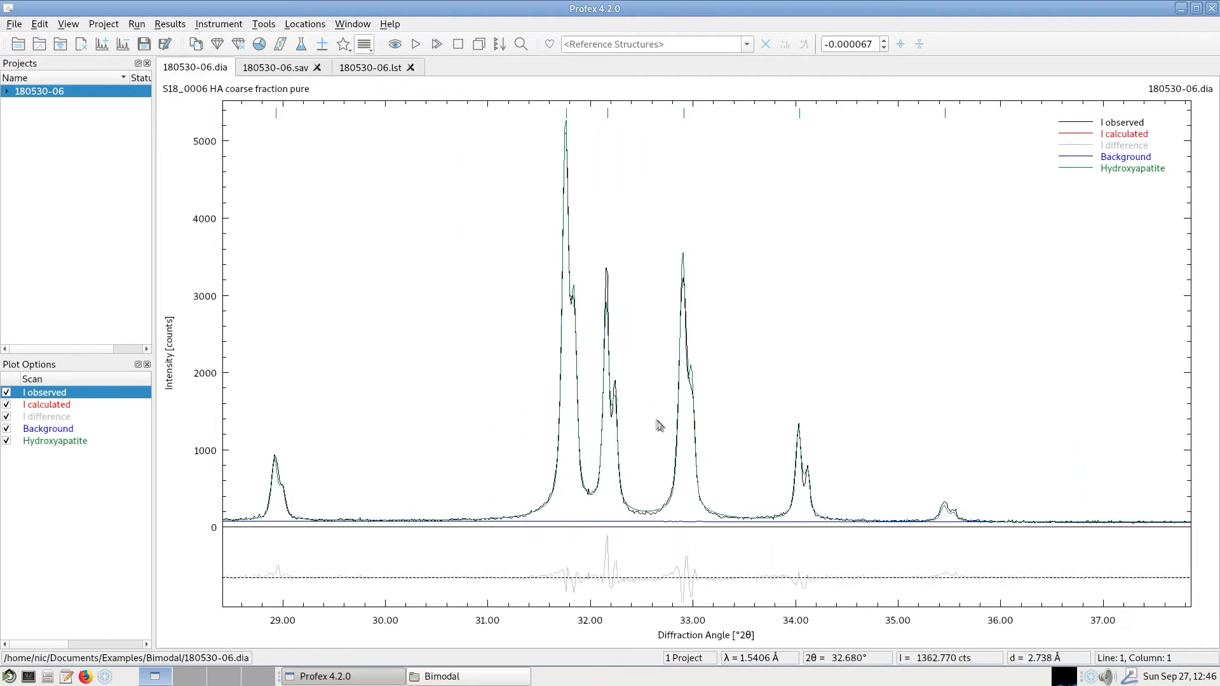
scroll(634, 415, down, 5)
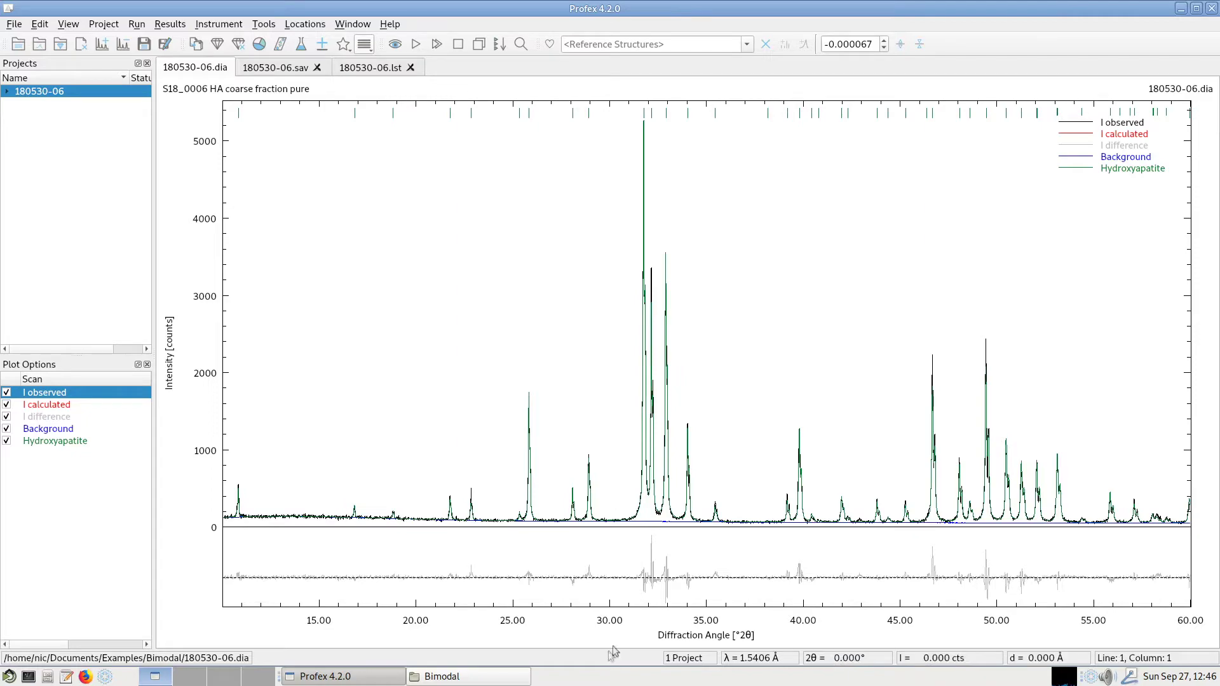
scroll(658, 569, up, 5)
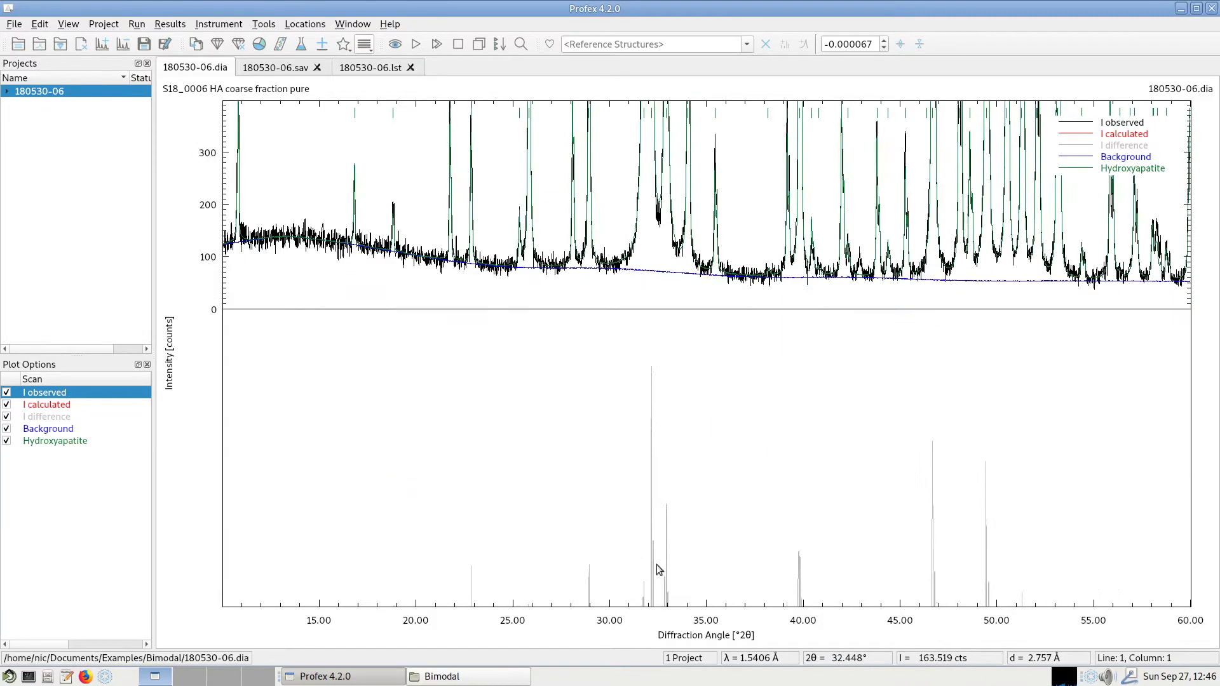
scroll(666, 526, down, 5)
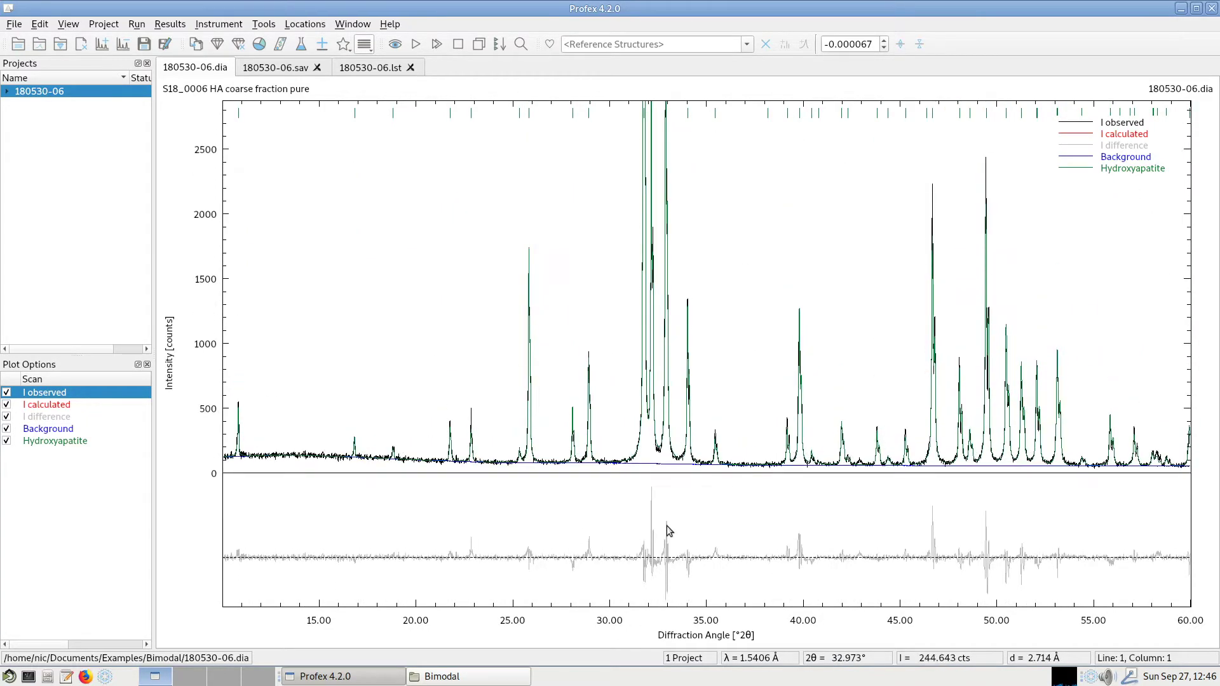
scroll(667, 530, up, 3)
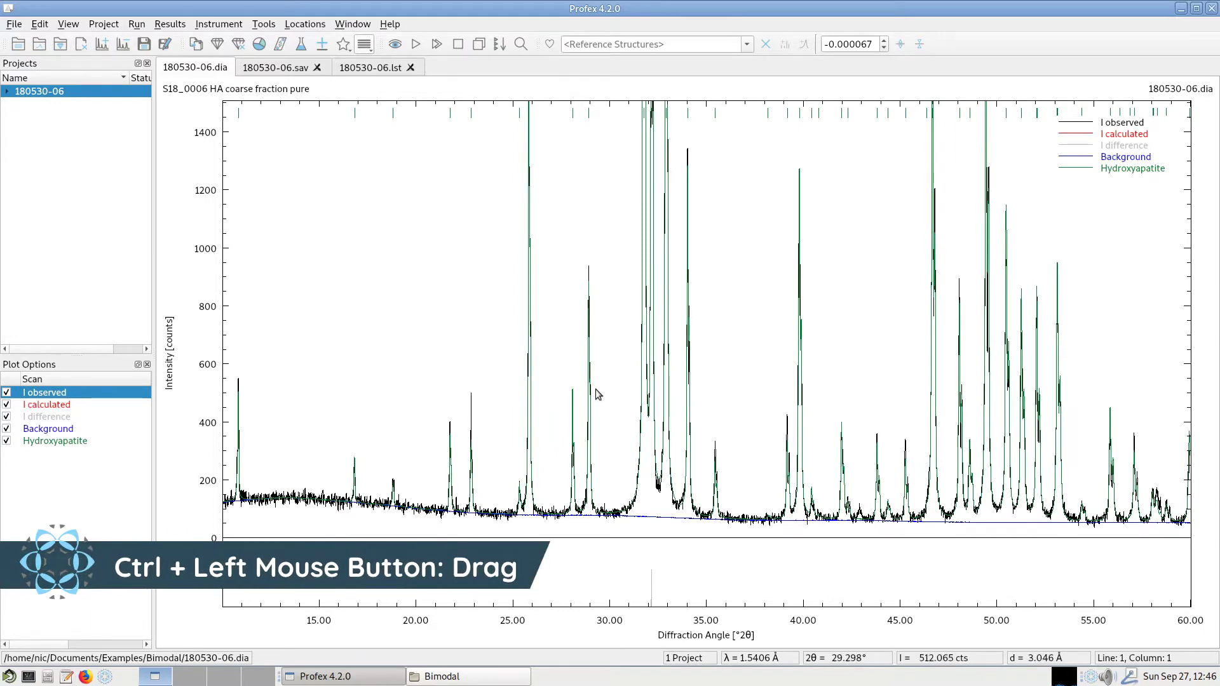
drag(597, 394, 596, 246)
right_click(596, 246)
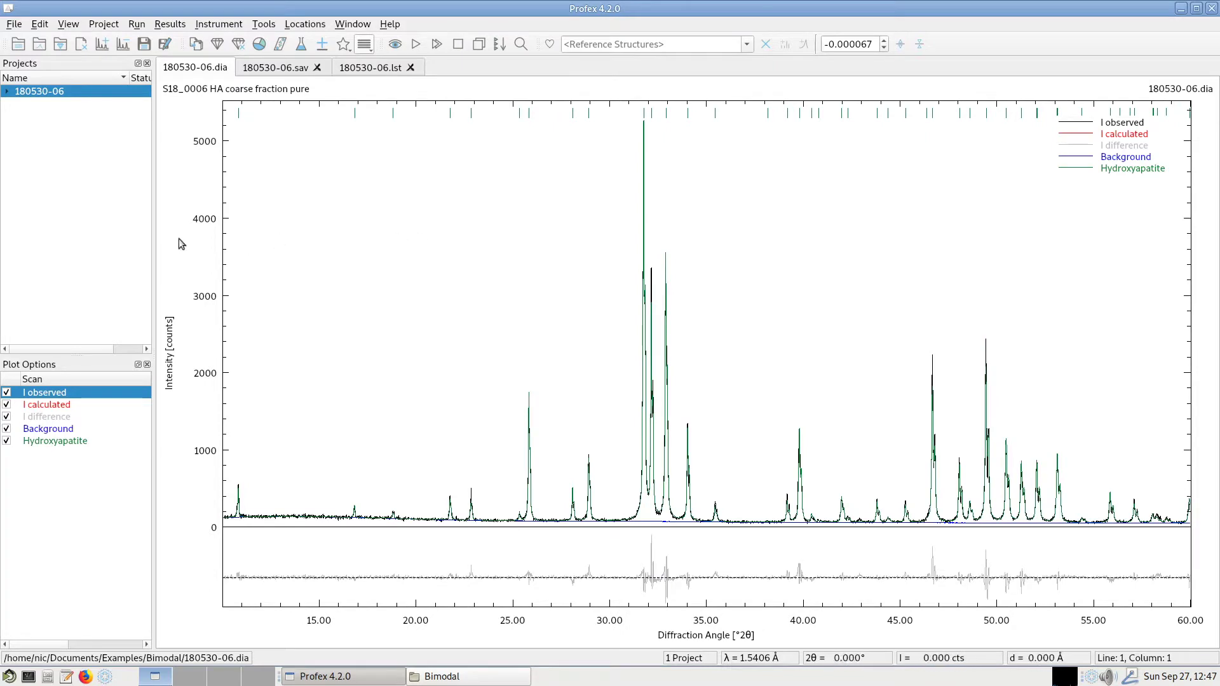
- Try square-root, log10 and linear intensity scales, leaving the axis linear
right_click(196, 183)
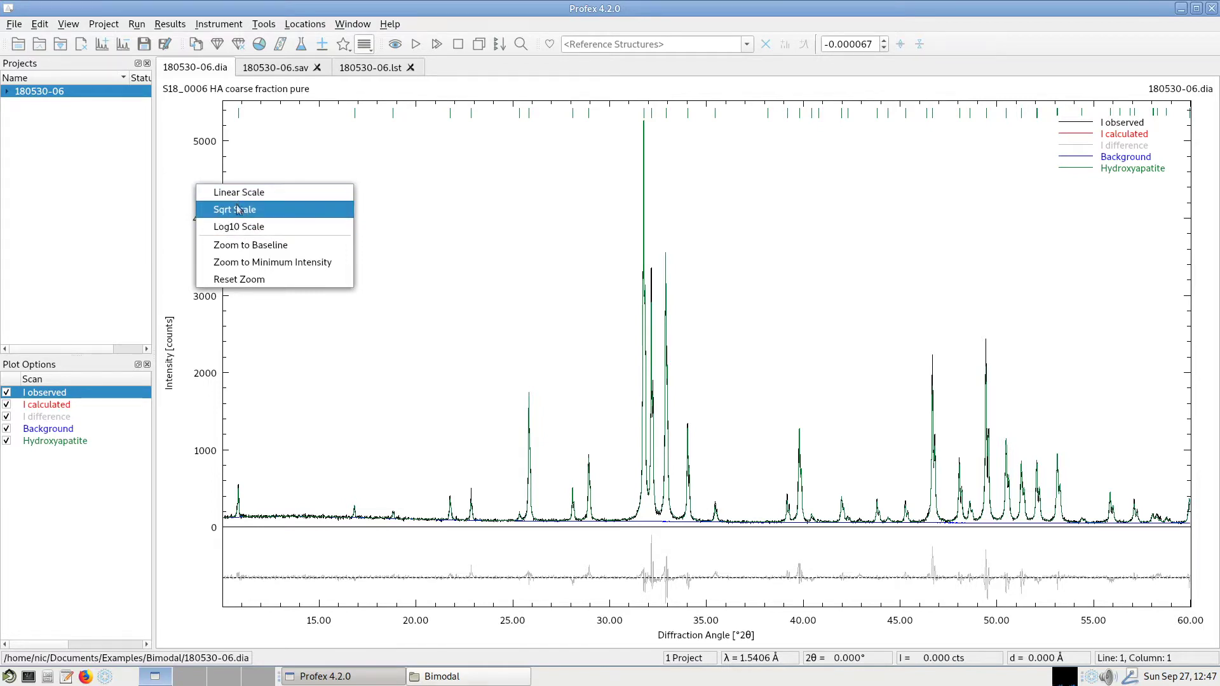
click(274, 217)
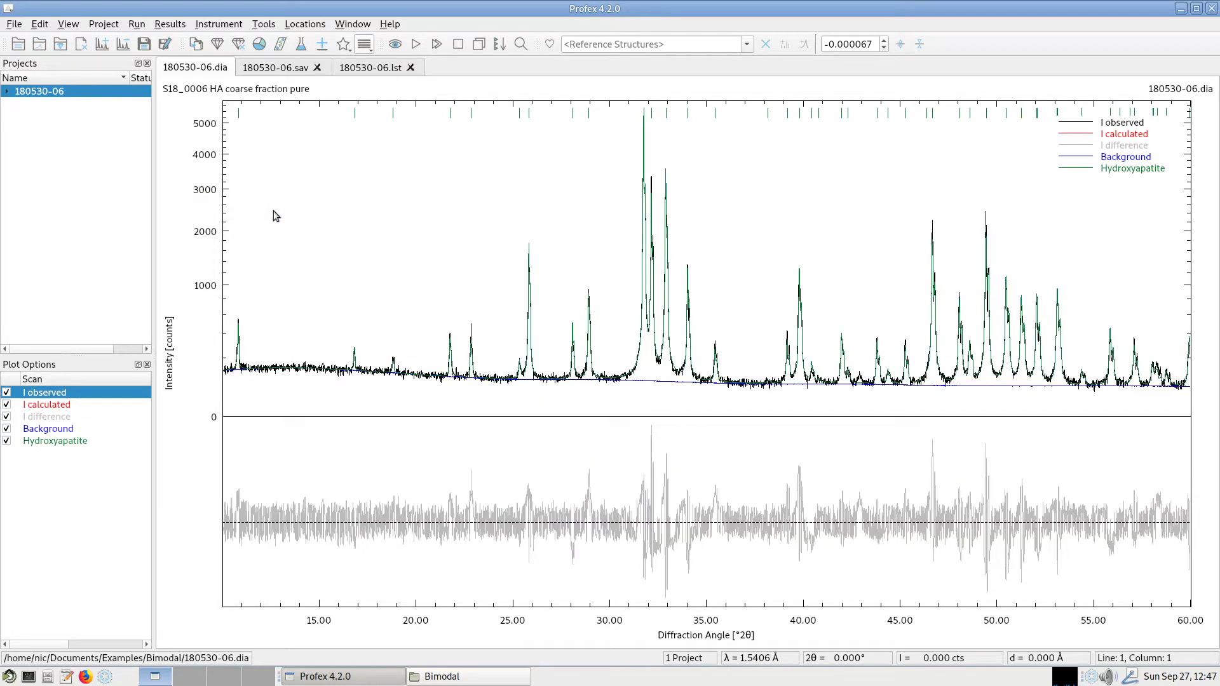
right_click(204, 195)
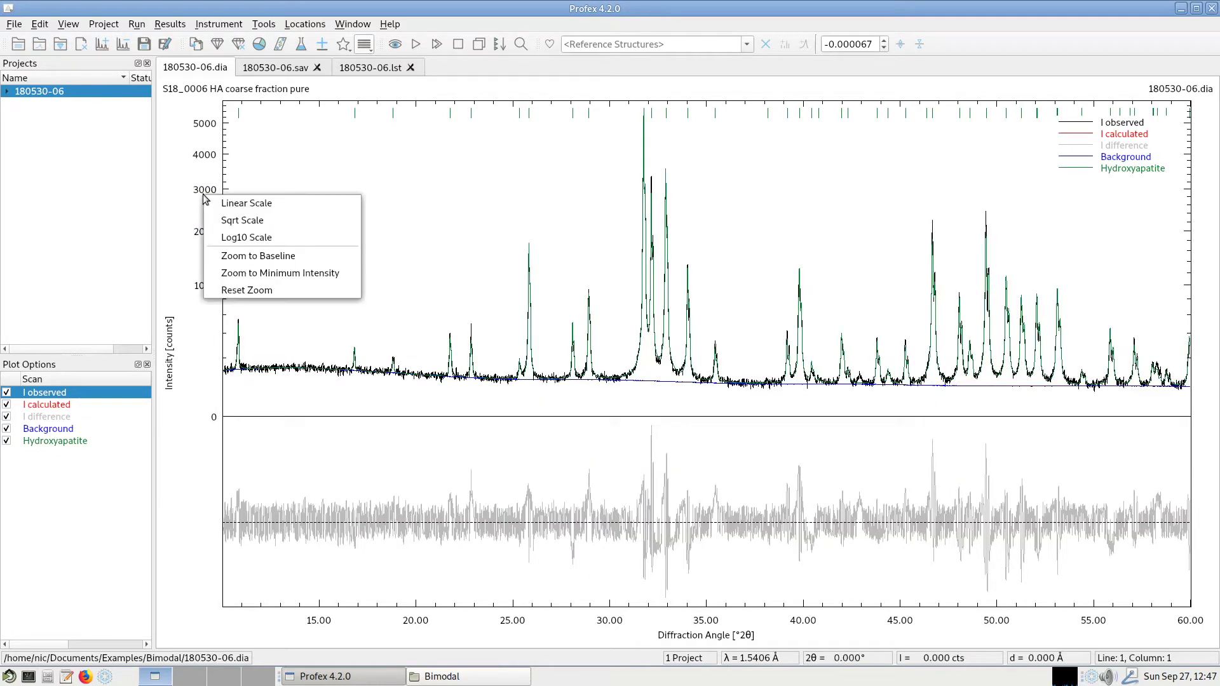
click(232, 240)
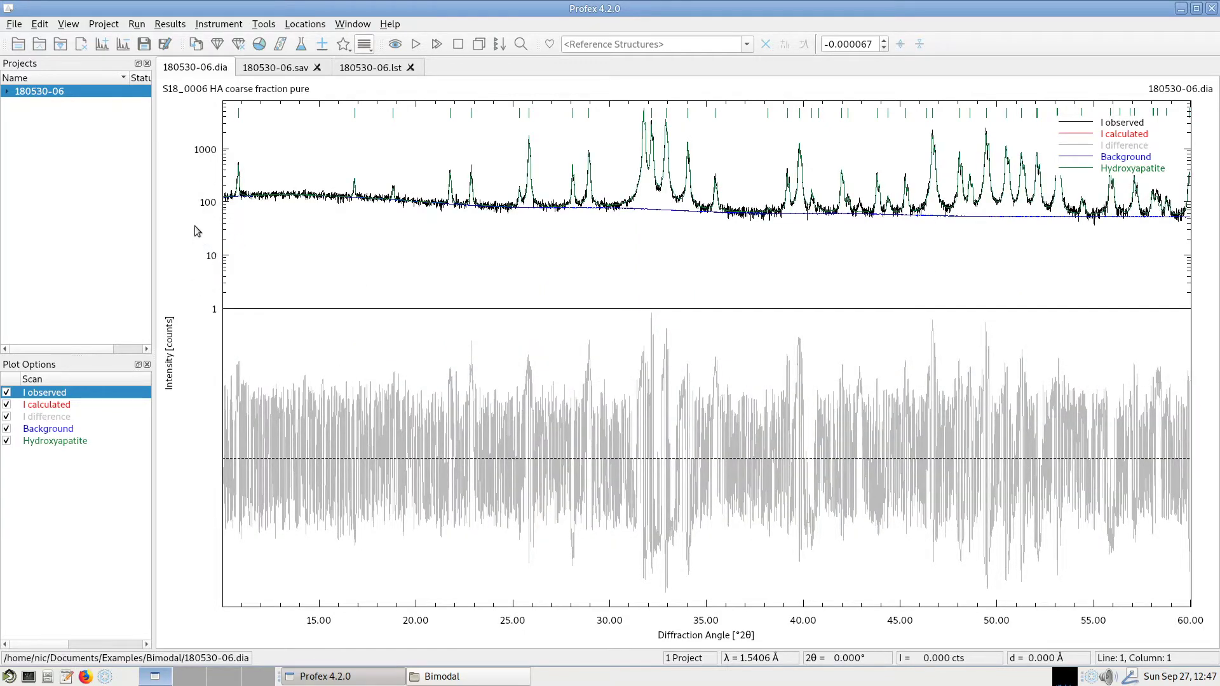
right_click(195, 231)
click(216, 235)
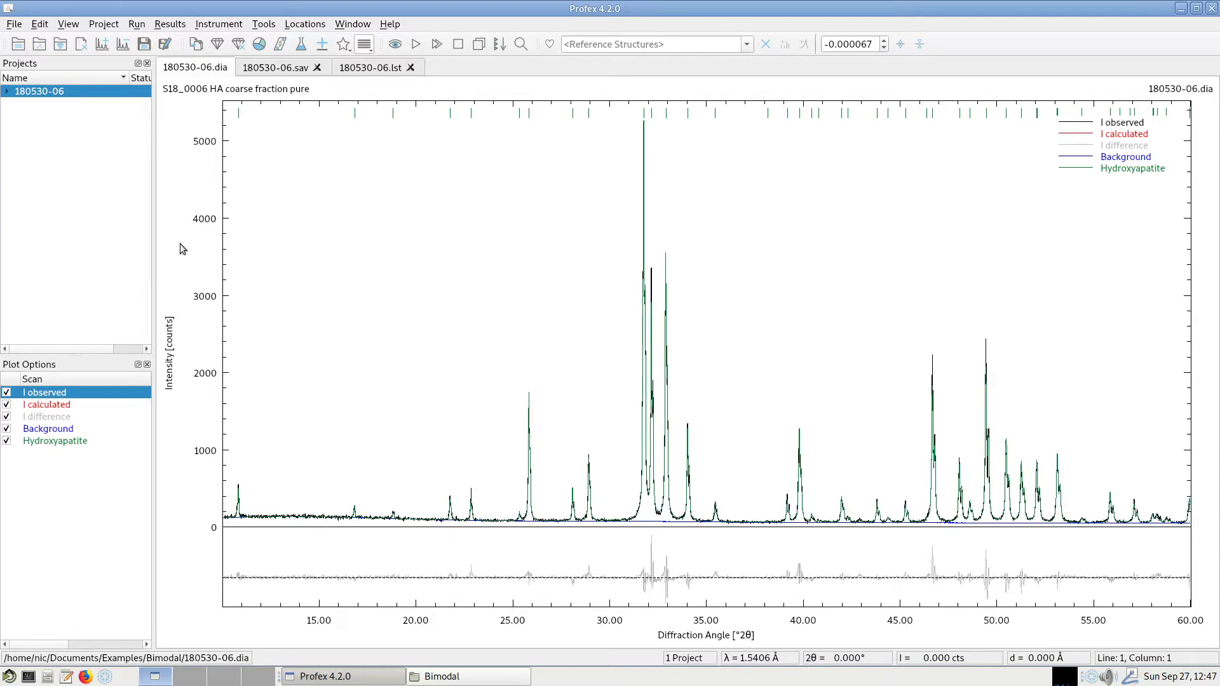
right_click(190, 233)
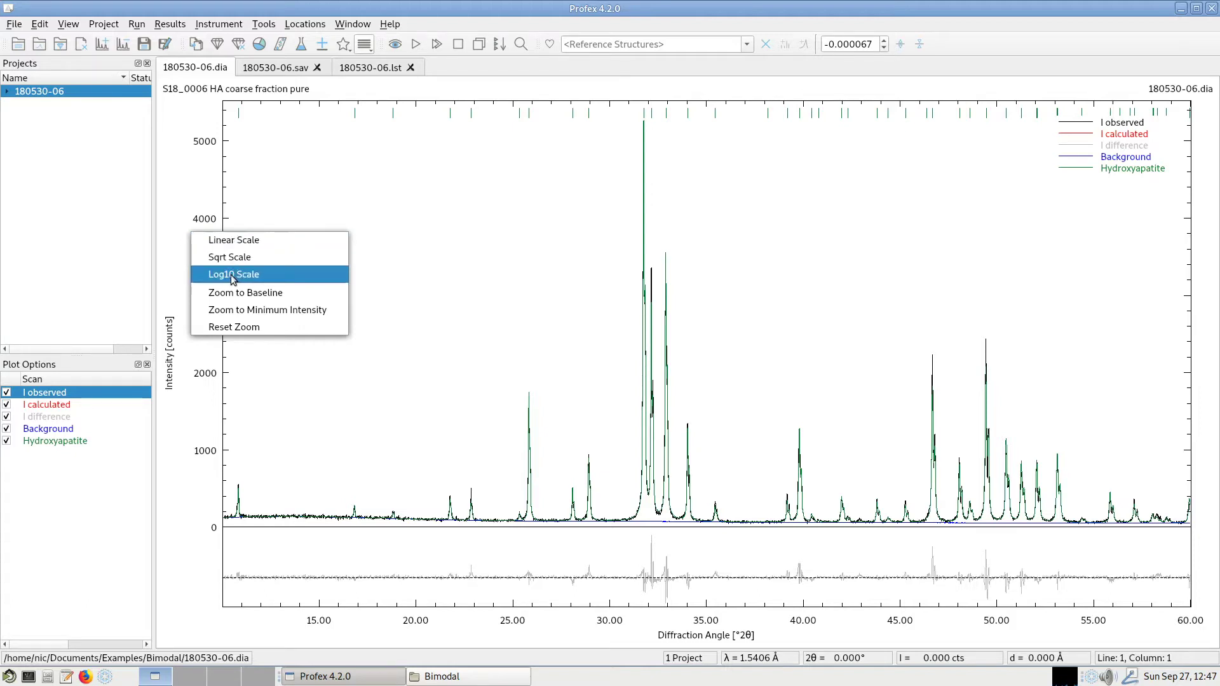
click(213, 186)
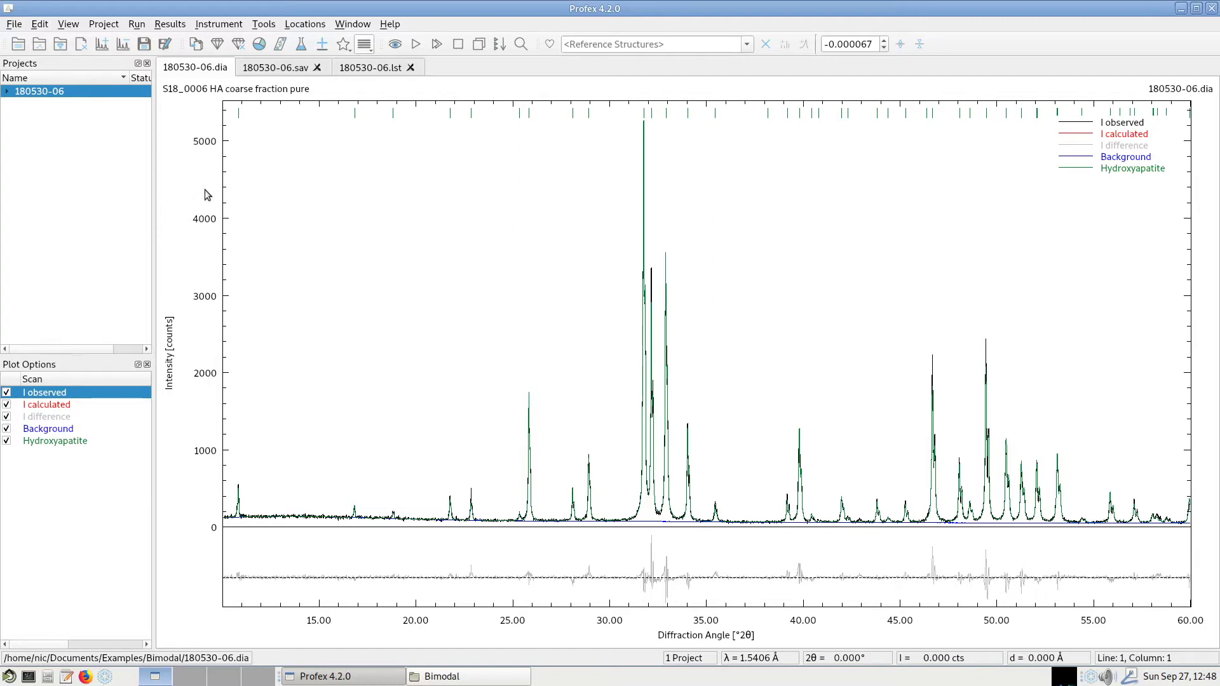
- Check the graph preferences, keeping default intensity scaling as Linear
click(40, 26)
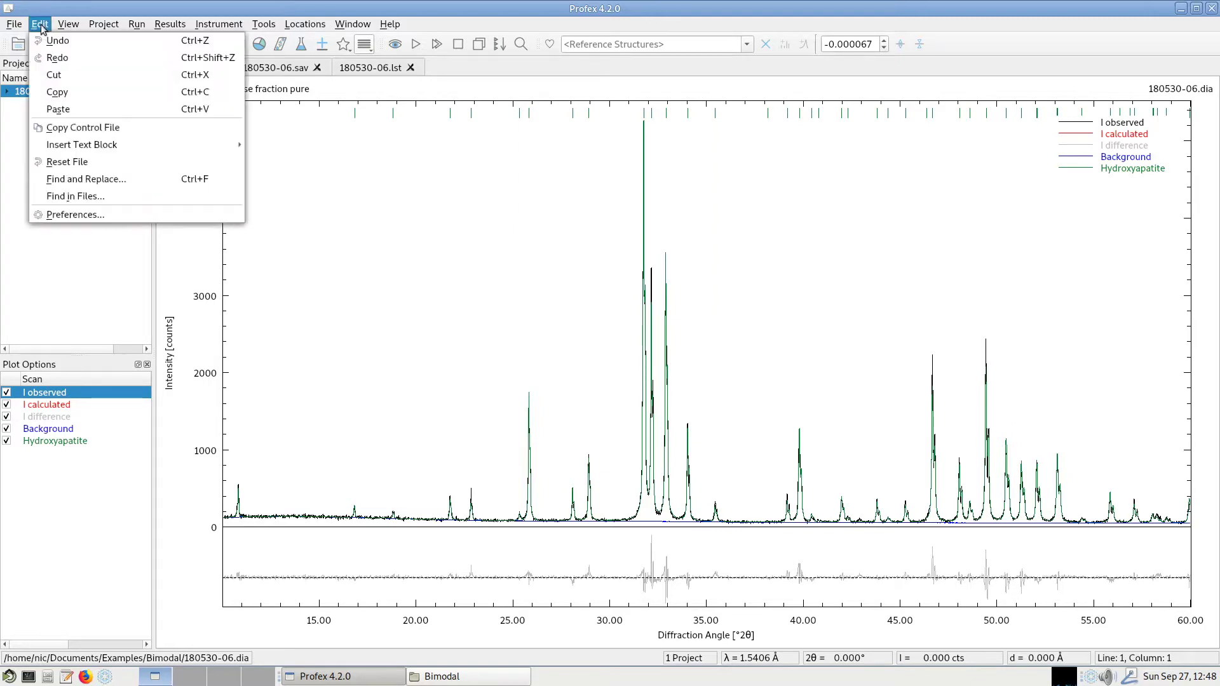
click(96, 216)
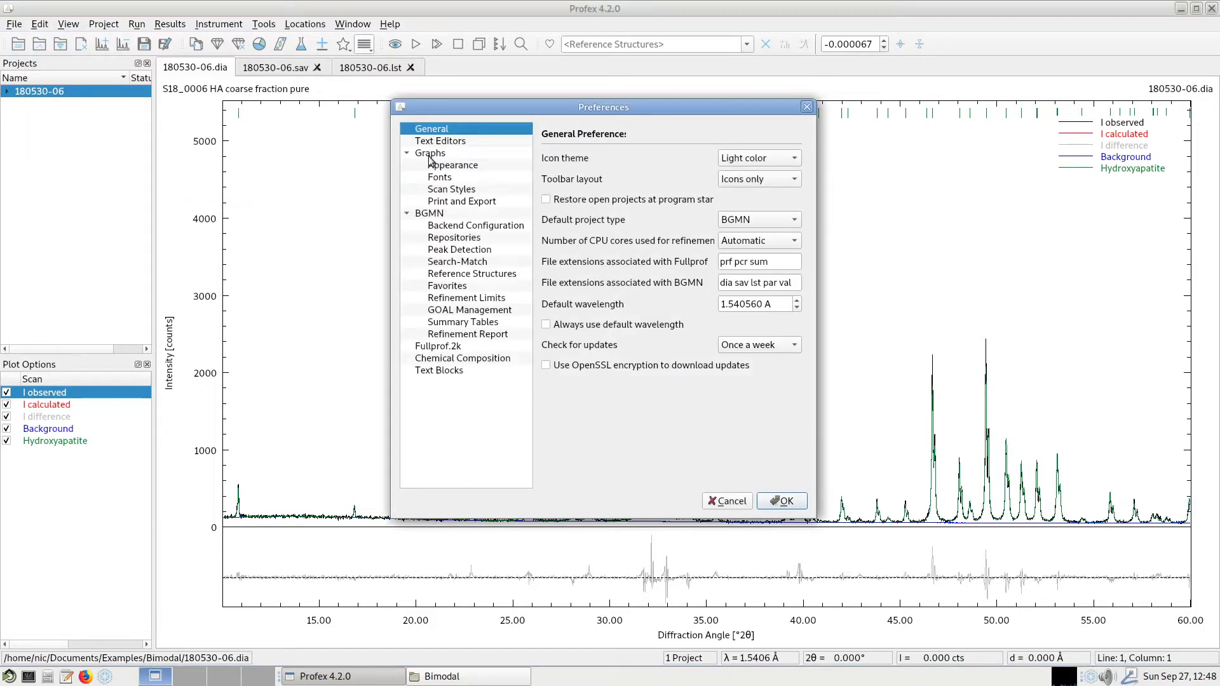
click(445, 167)
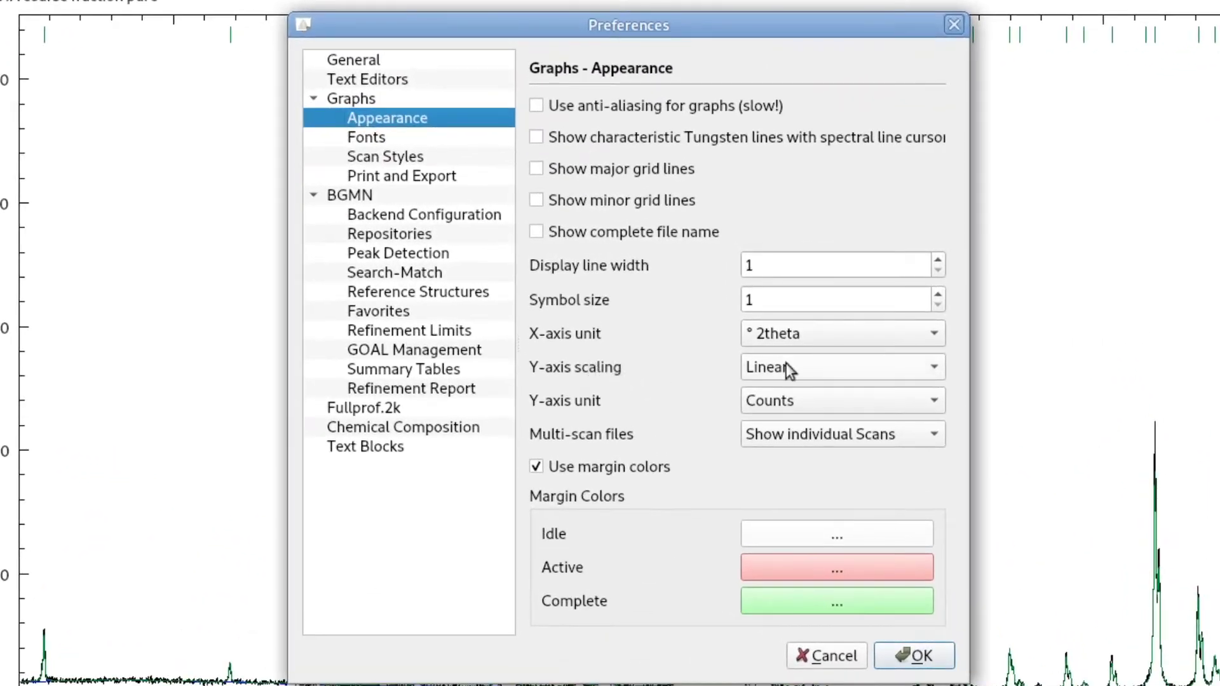
click(720, 328)
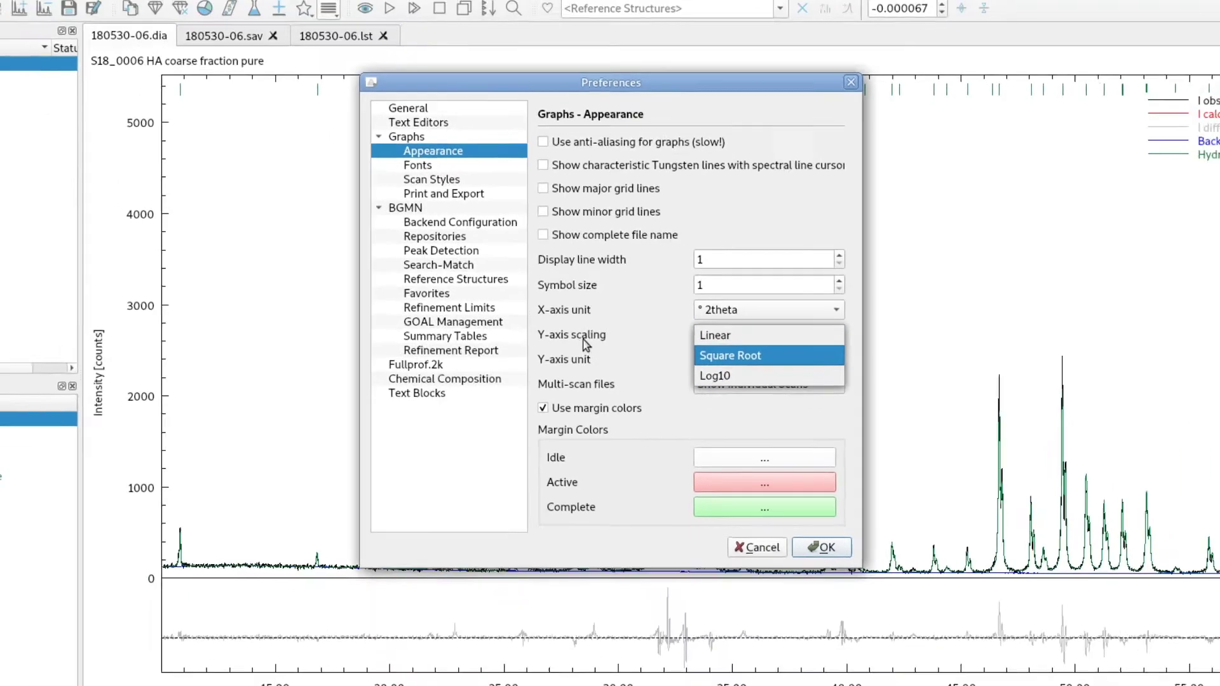
click(608, 372)
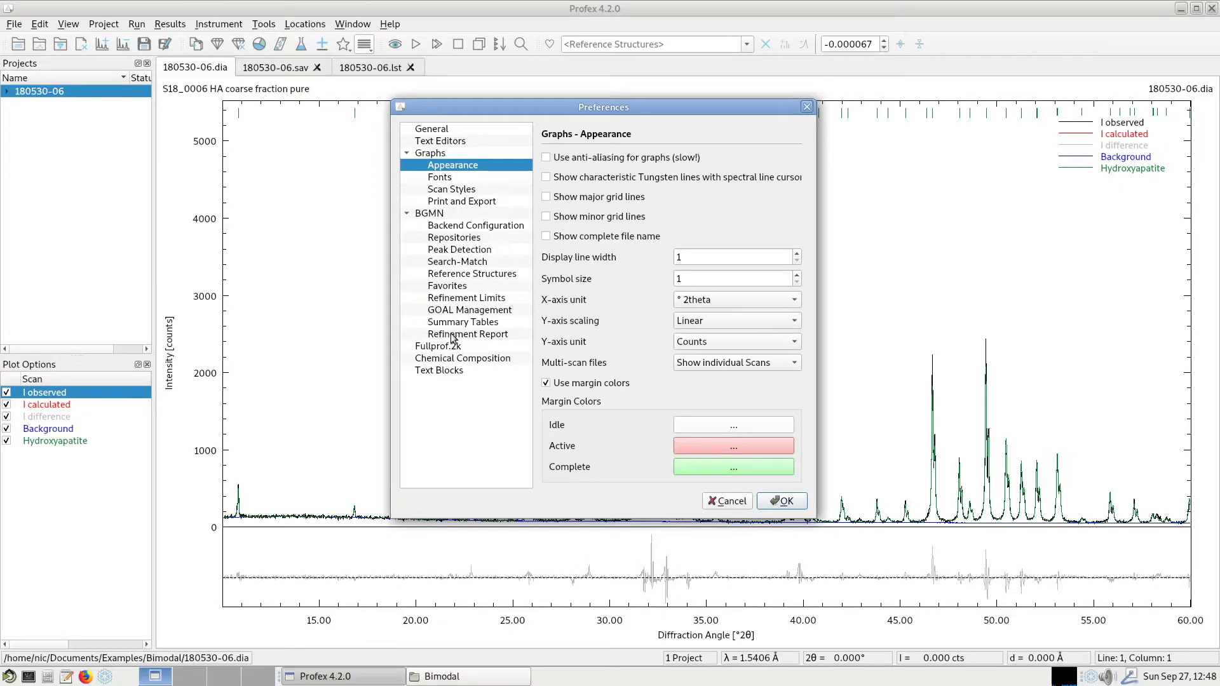
key(Escape)
- Switch to log10 scale and zoom the intensity range to the baseline and minimum intensity
right_click(200, 186)
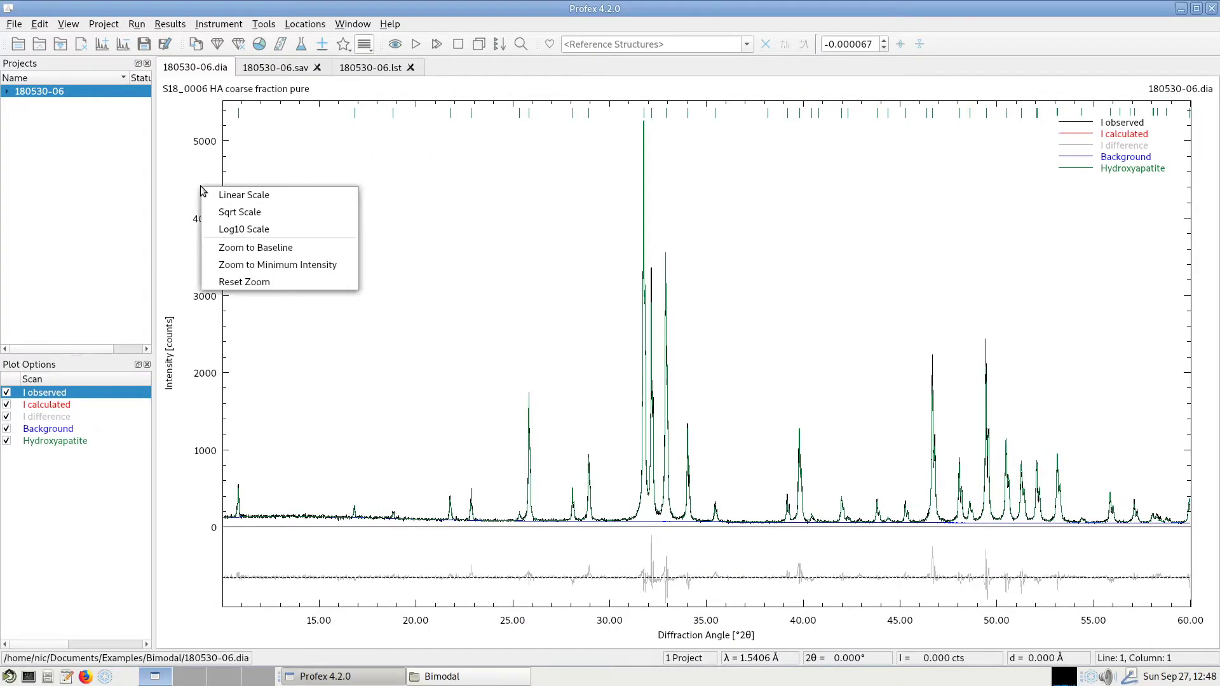
click(218, 228)
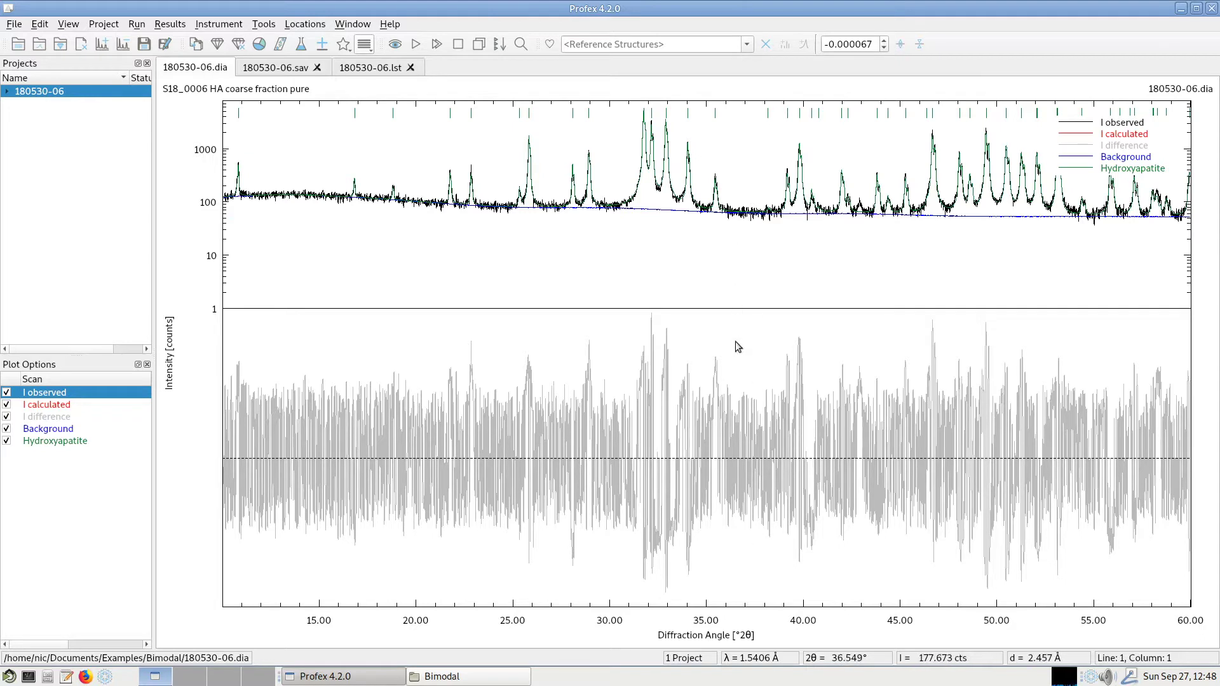
right_click(186, 175)
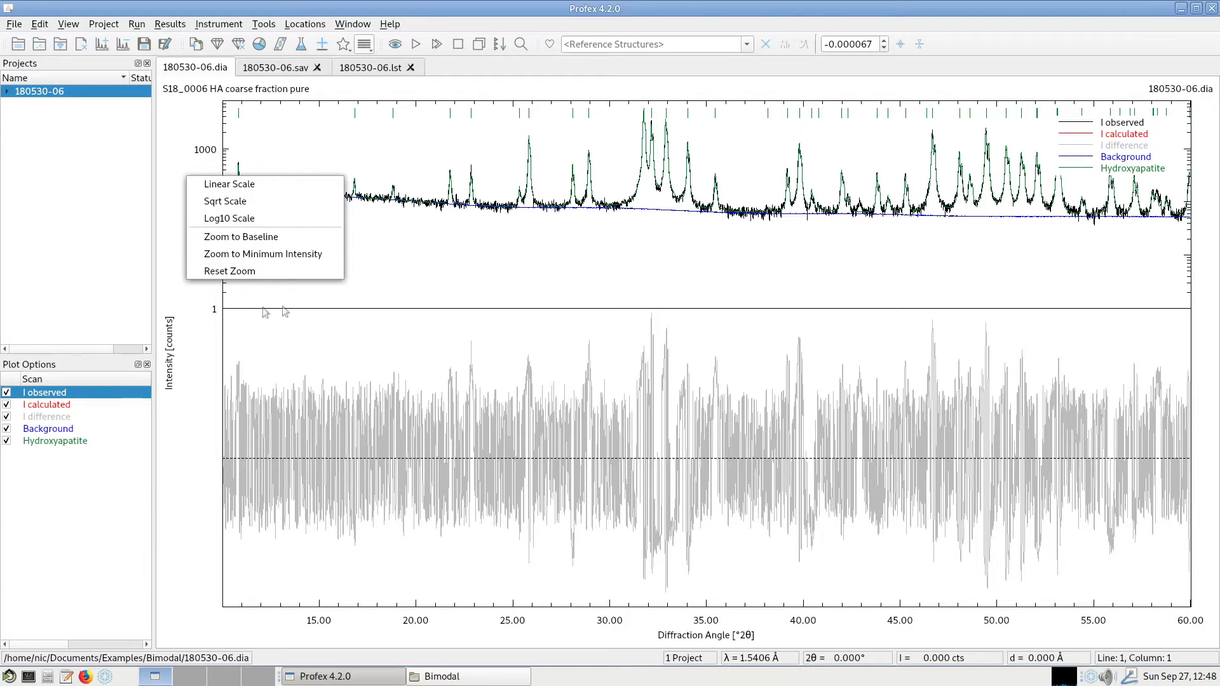
click(270, 239)
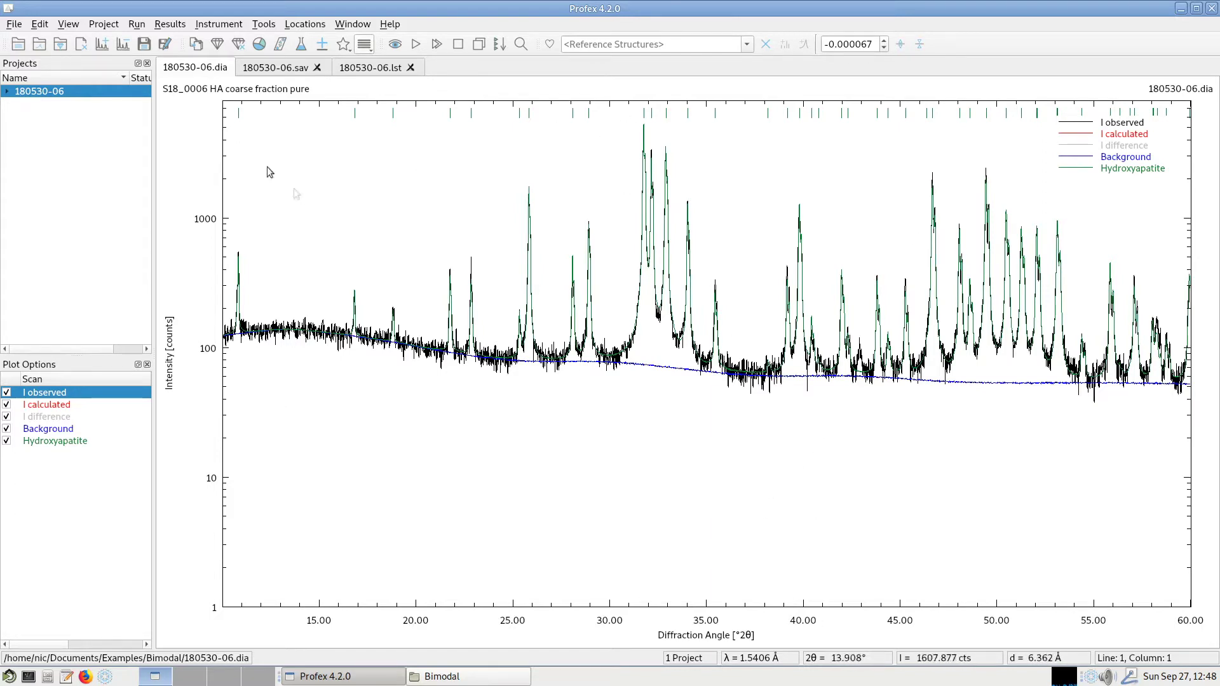
right_click(188, 179)
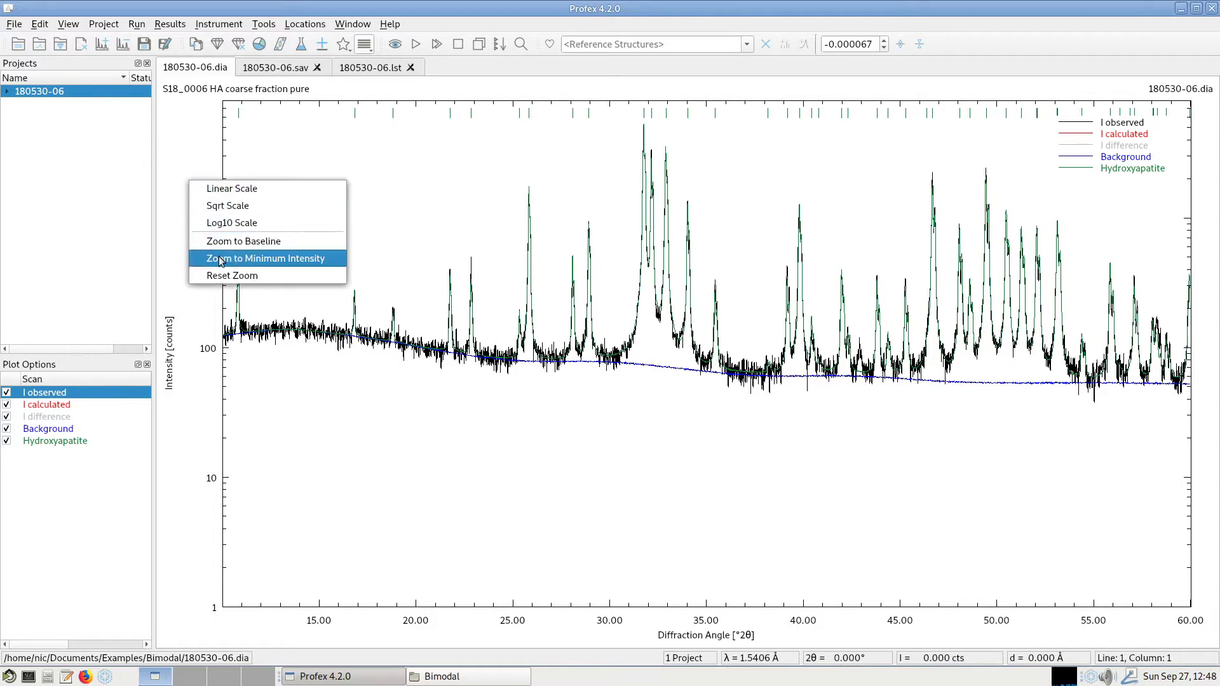
click(218, 260)
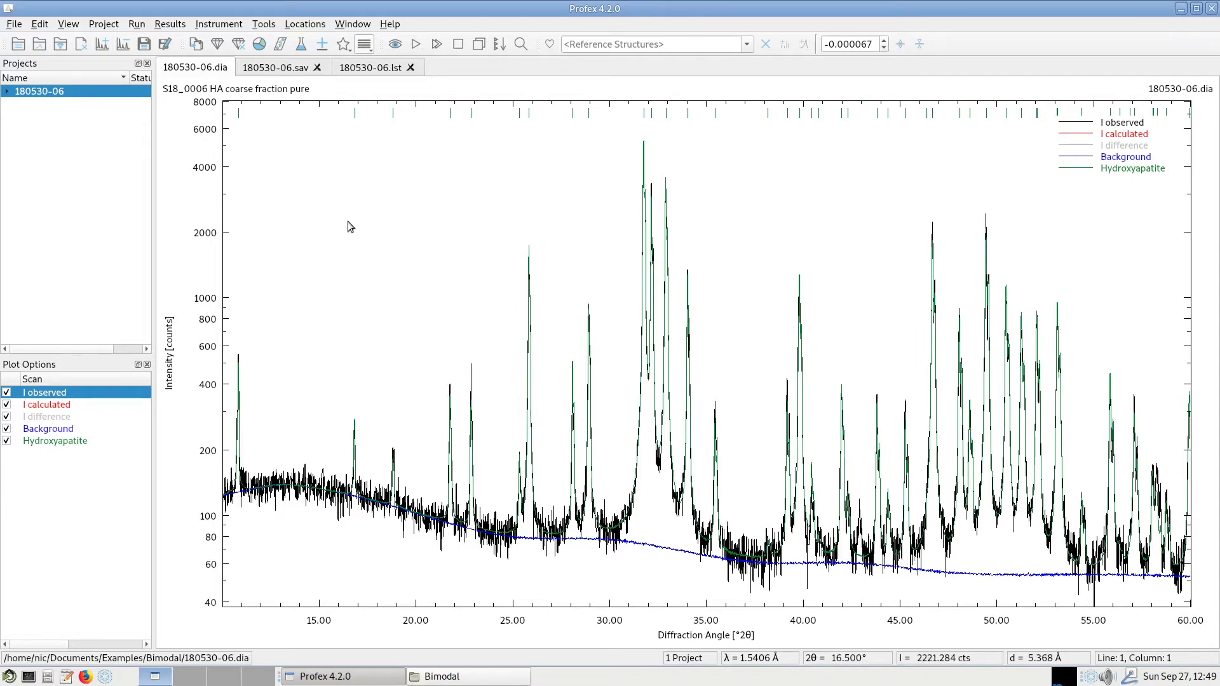
- Show the difference curve (Ctrl+D) and set the intensity axis to Linear Scale
key(ctrl+d)
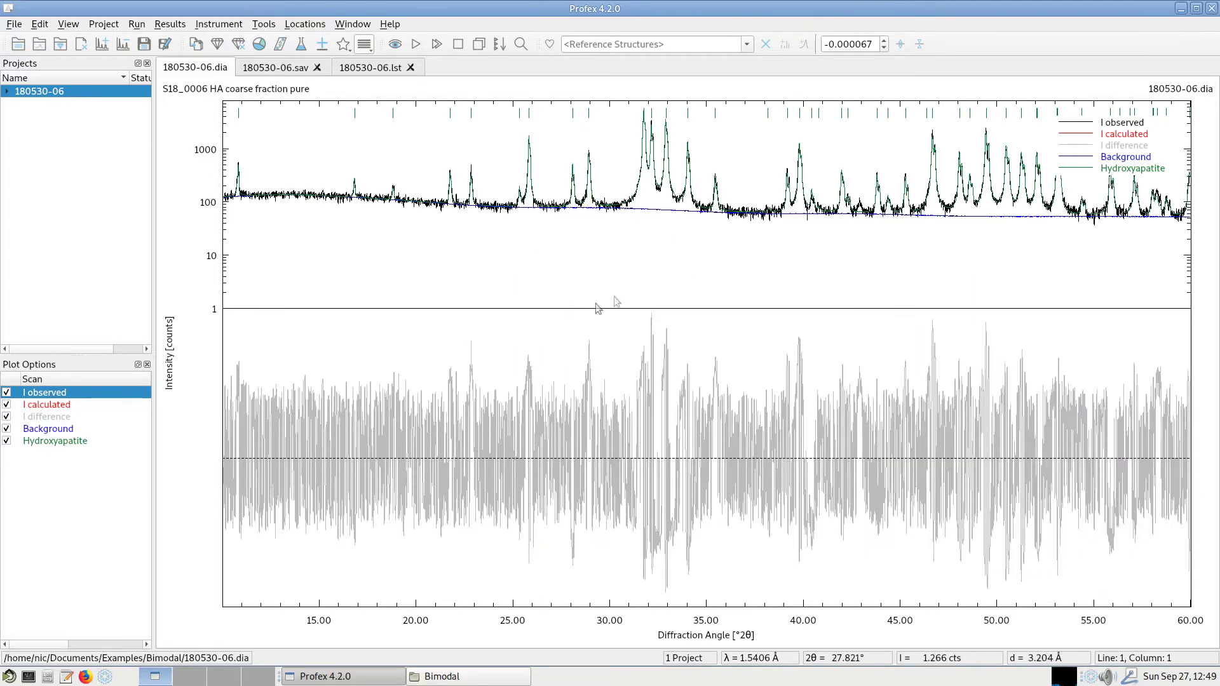
right_click(181, 173)
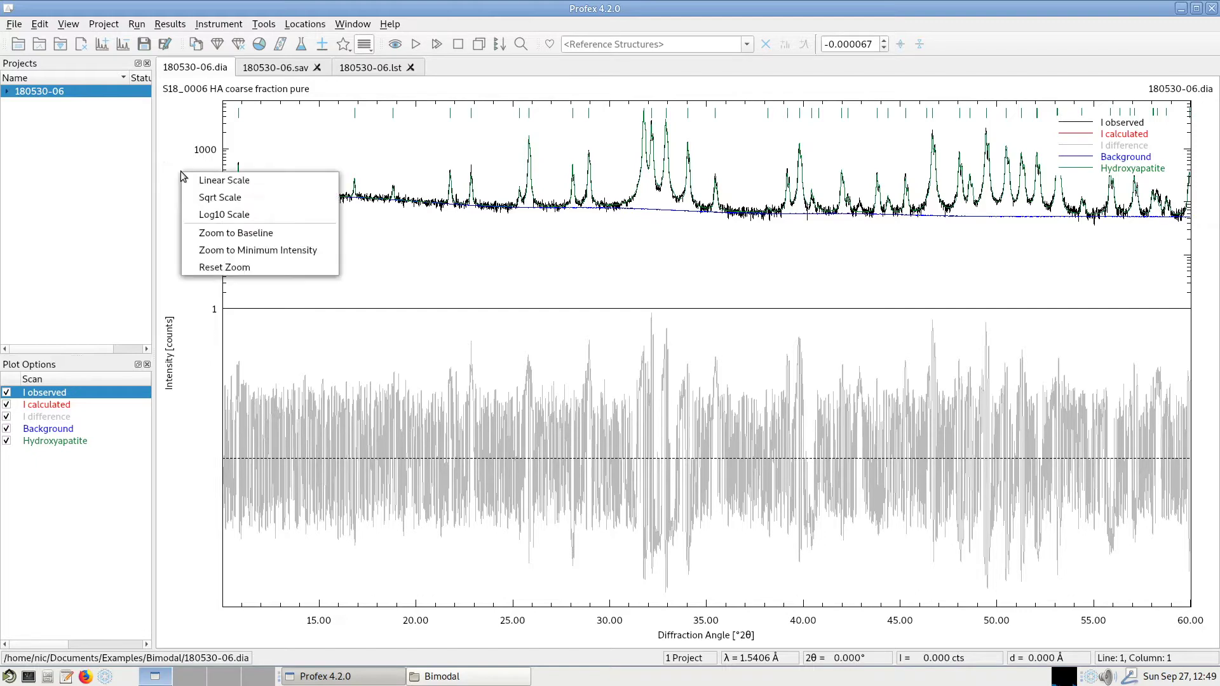
click(213, 182)
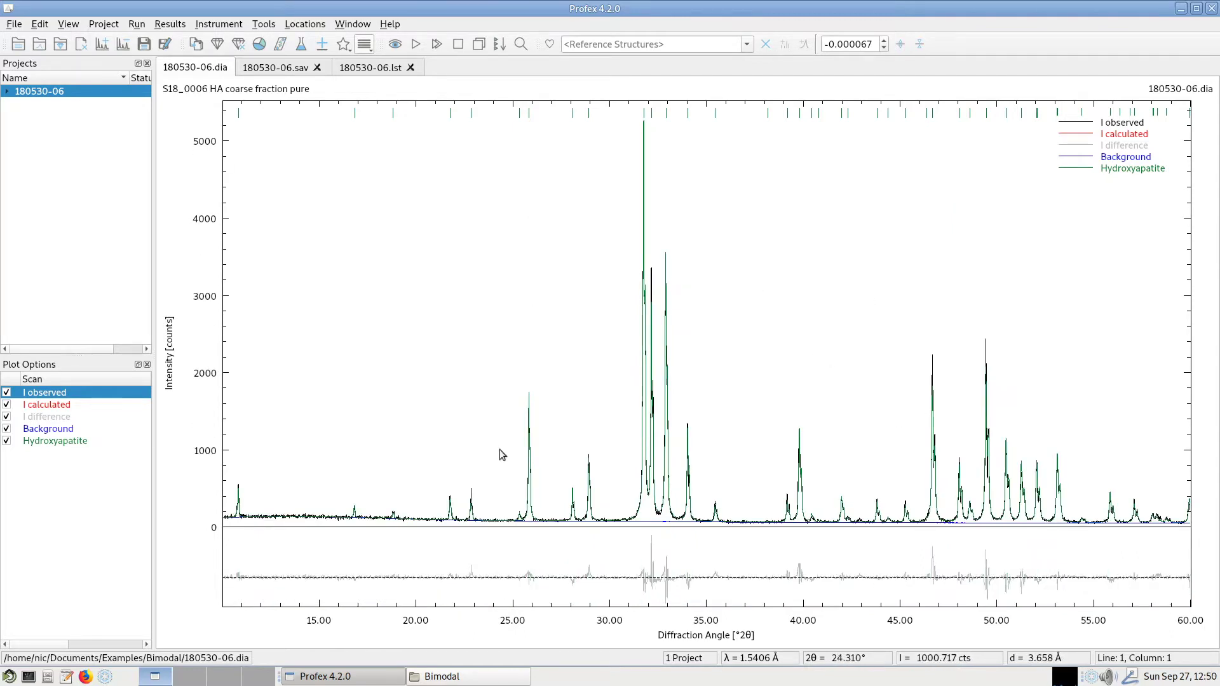
right_click(560, 618)
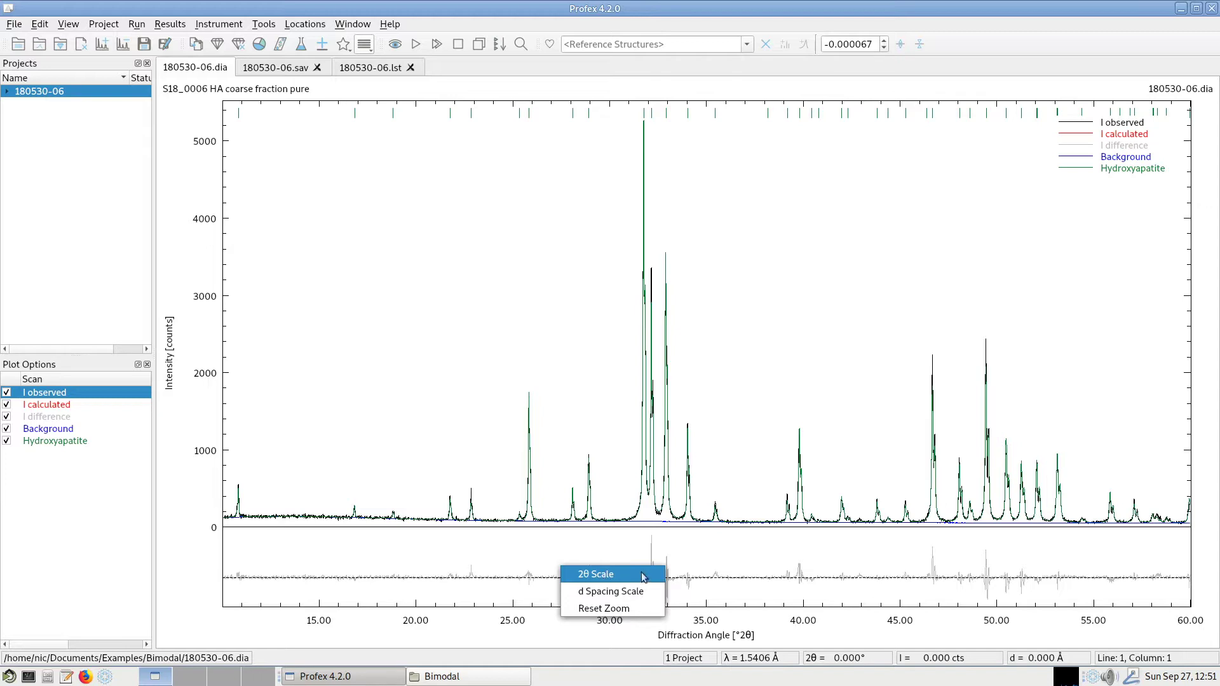
click(566, 596)
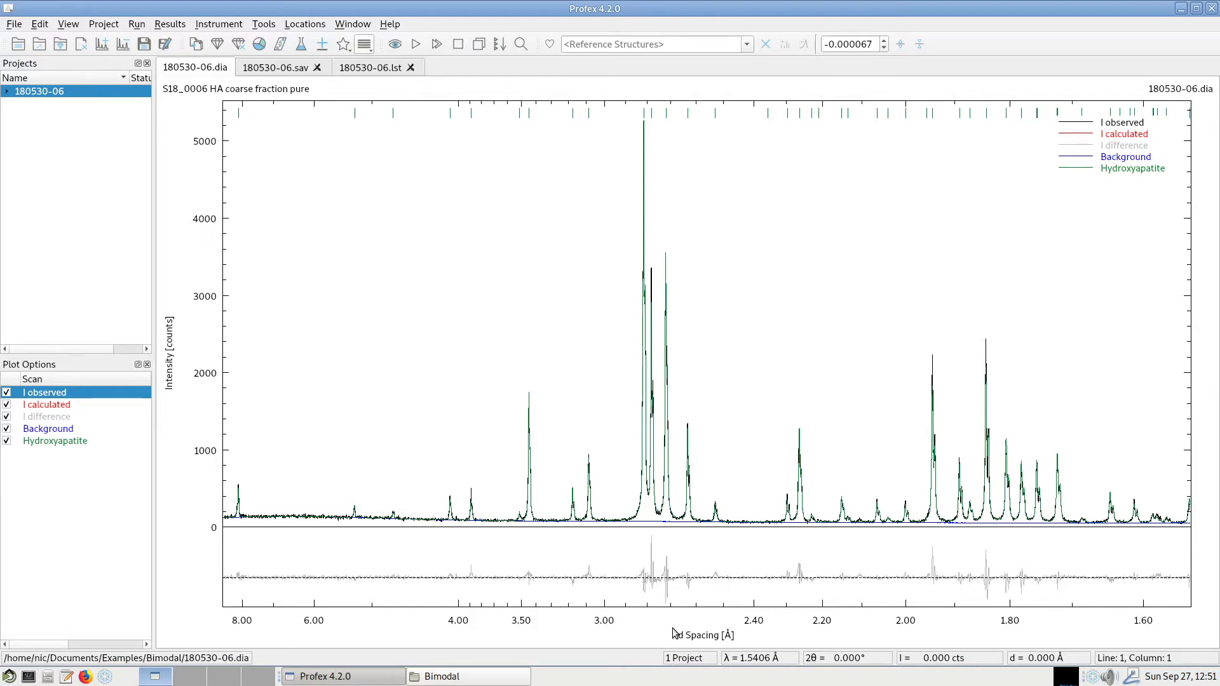
right_click(637, 629)
click(674, 587)
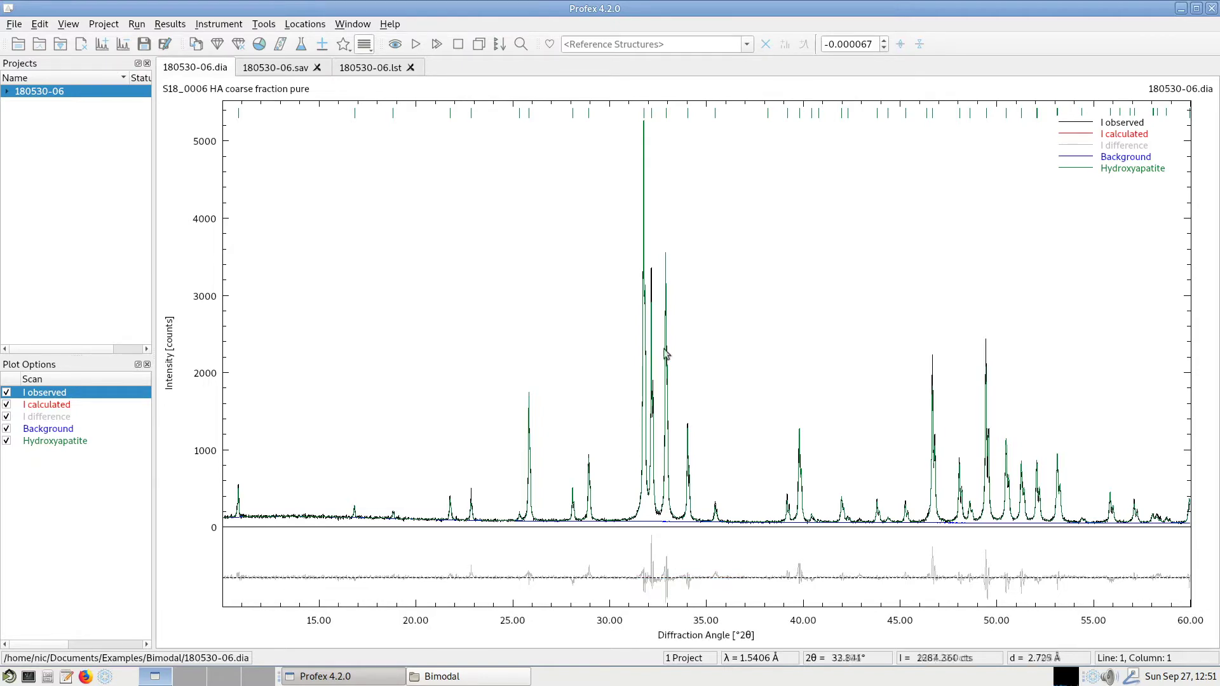
drag(660, 454, 797, 579)
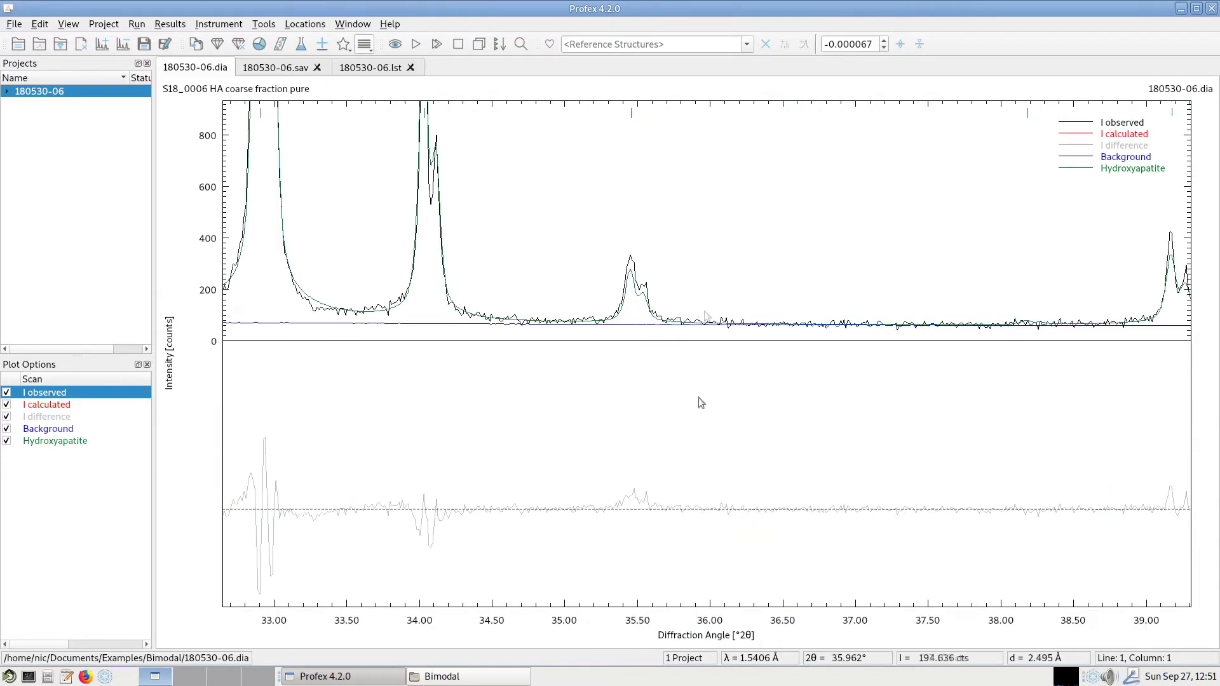
right_click(635, 630)
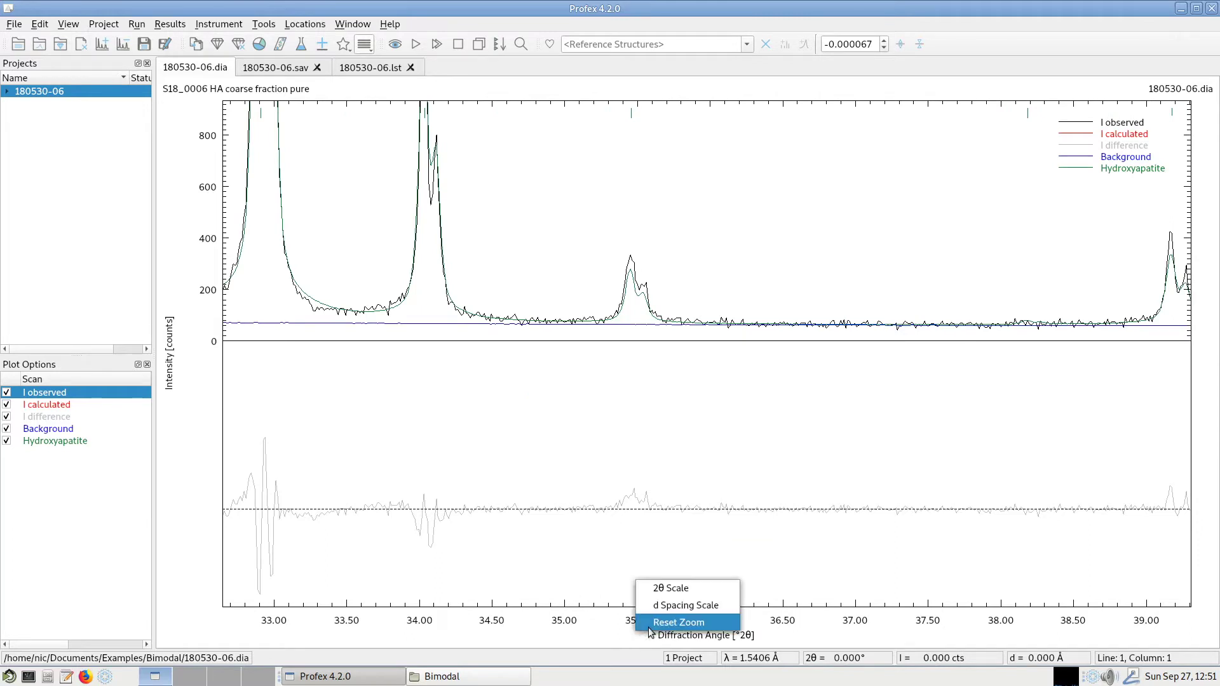
click(655, 624)
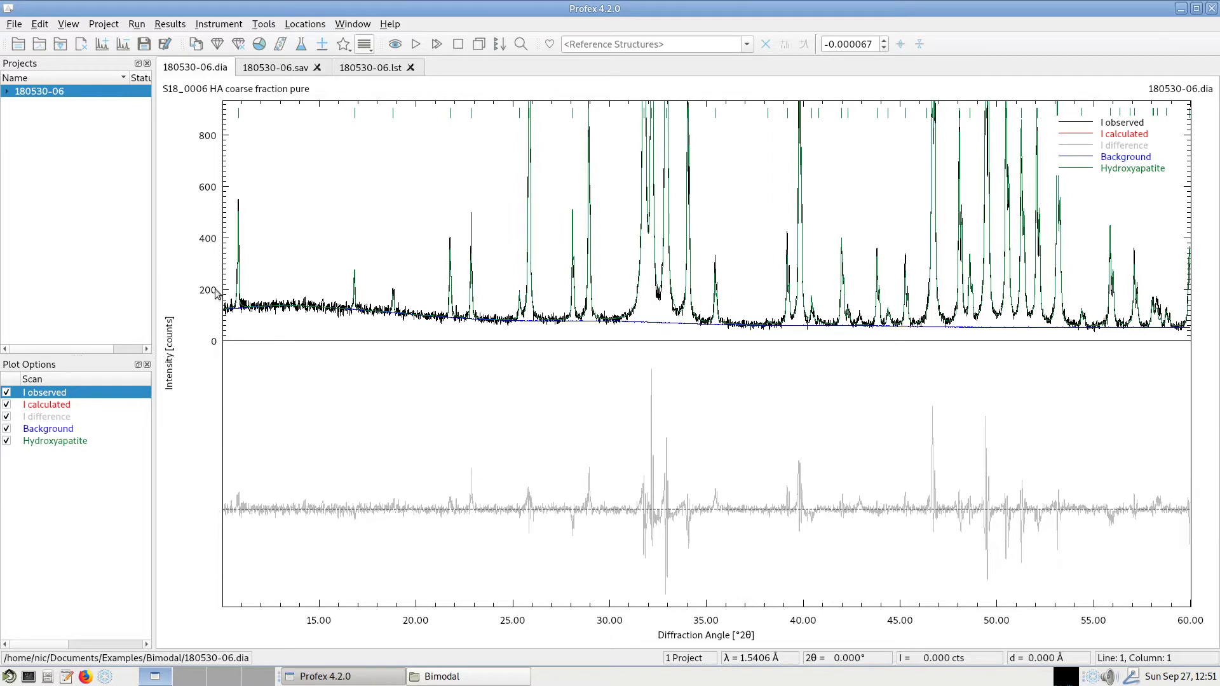
right_click(208, 153)
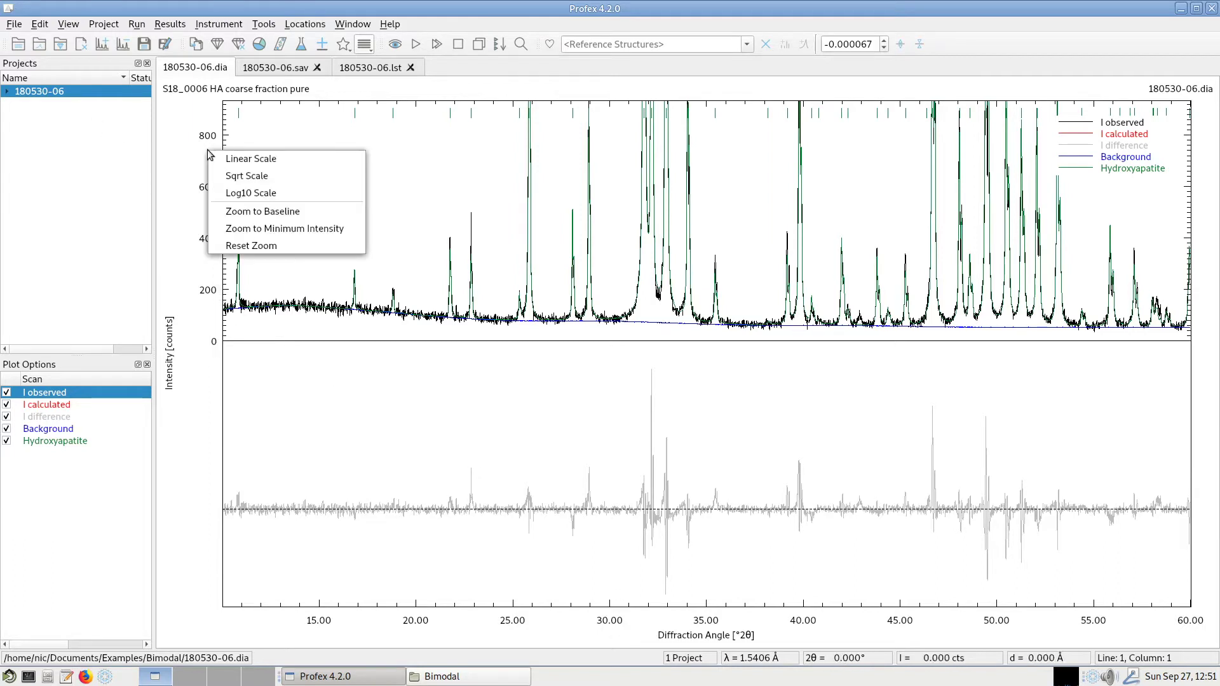
click(234, 247)
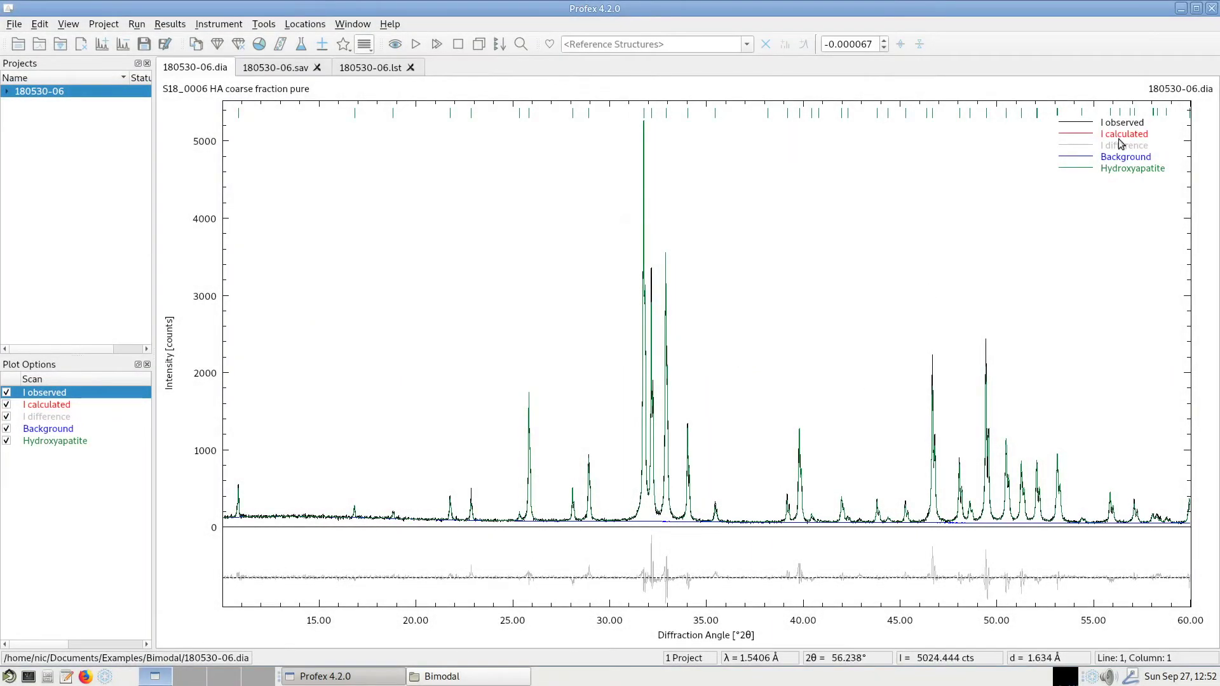
- Toggle the legend's Draw frame and Fill background off, then bring up View > Plot
right_click(1110, 131)
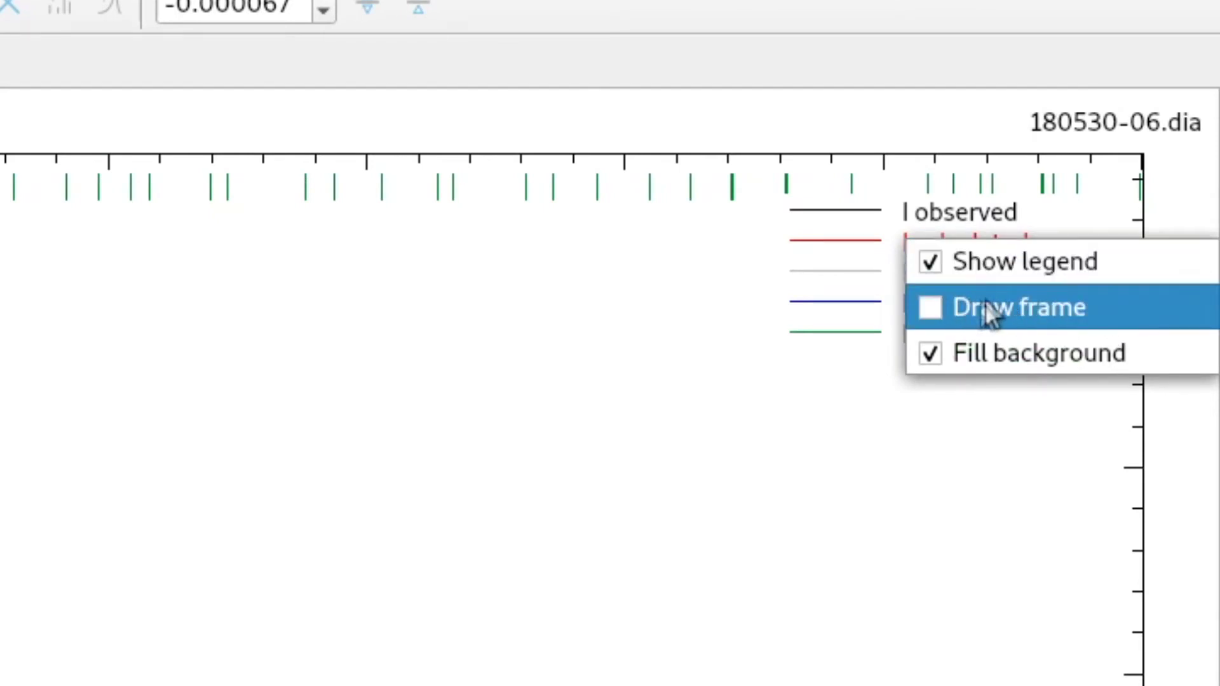
click(1018, 302)
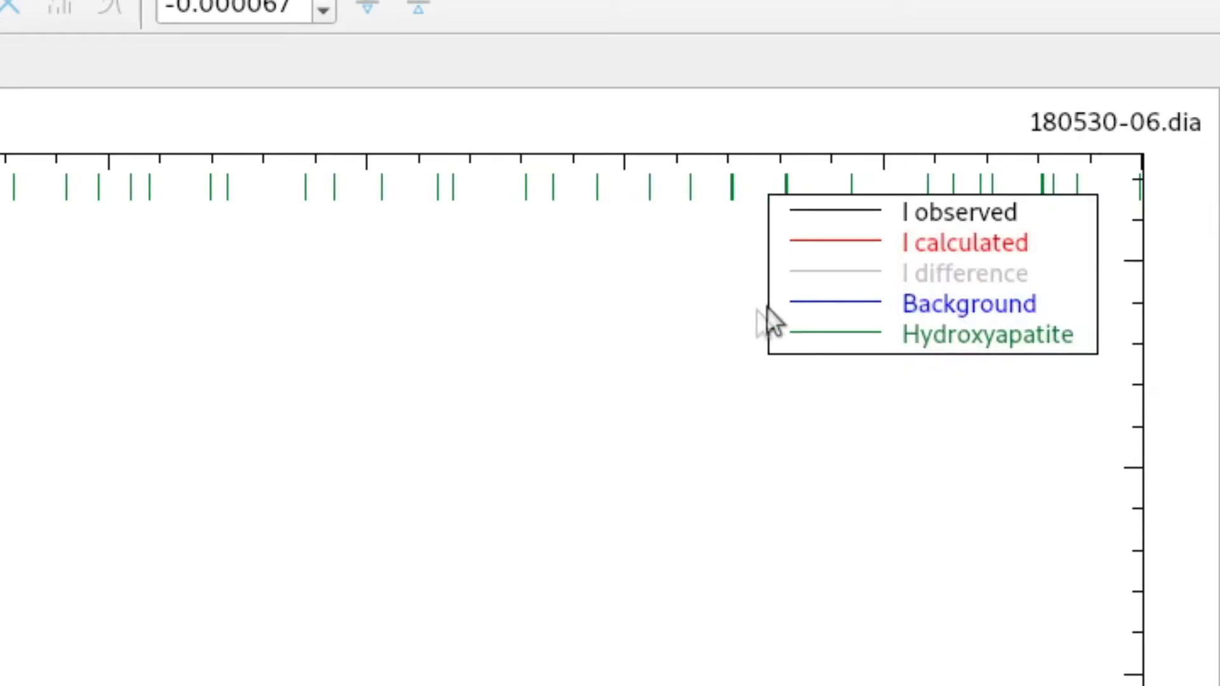
right_click(986, 261)
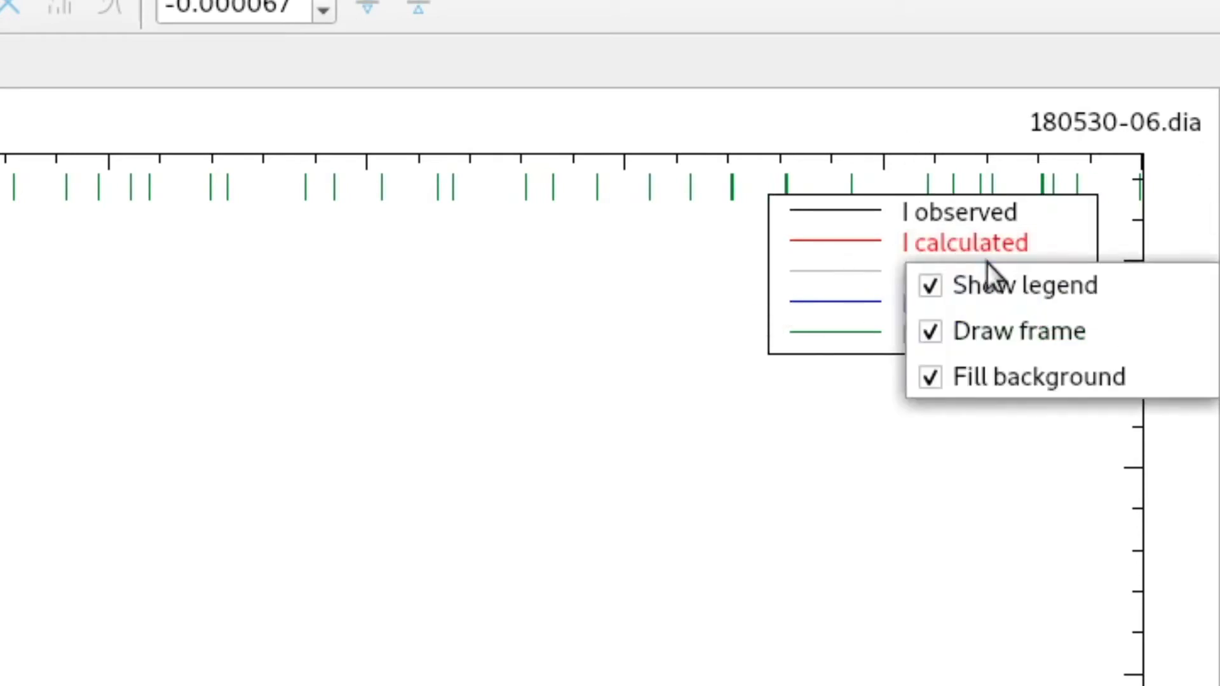
click(1005, 381)
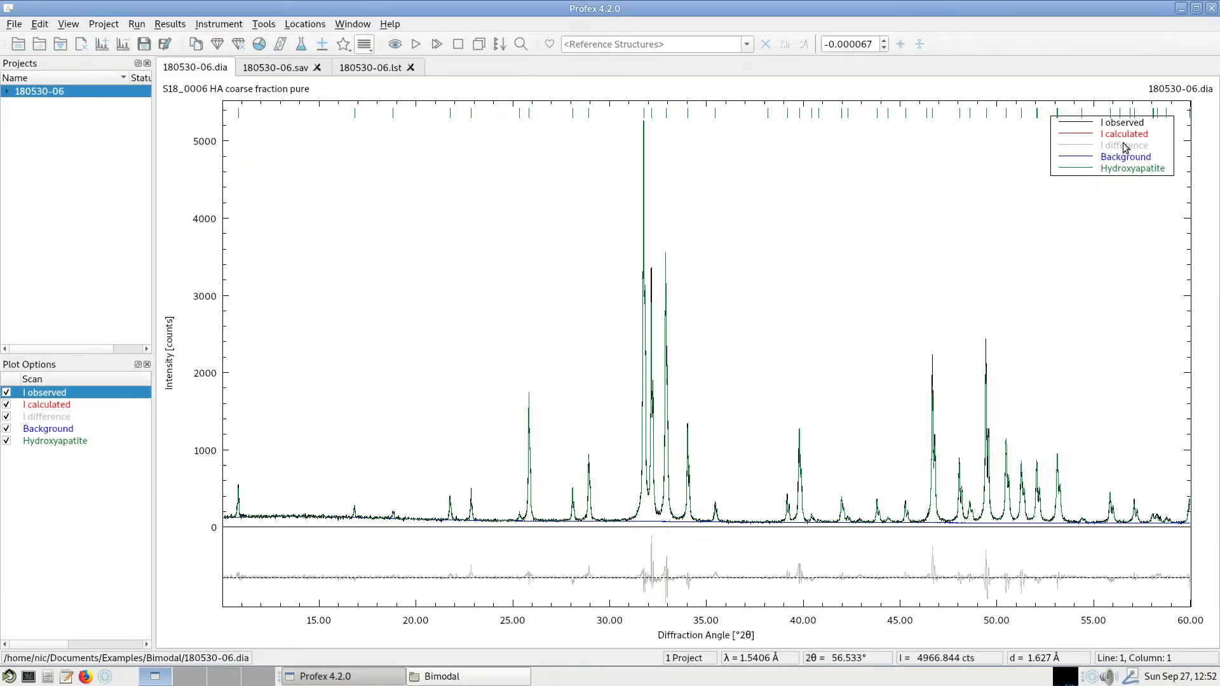
right_click(1102, 156)
click(1124, 185)
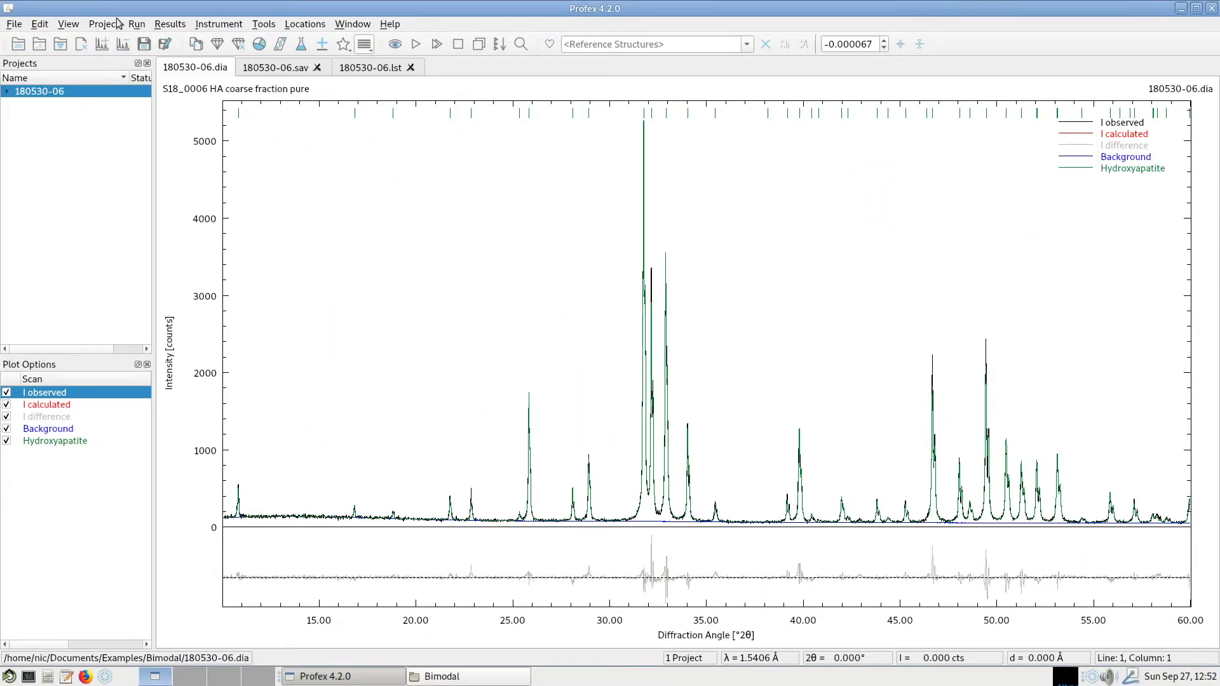
click(68, 23)
mouse_move(106, 112)
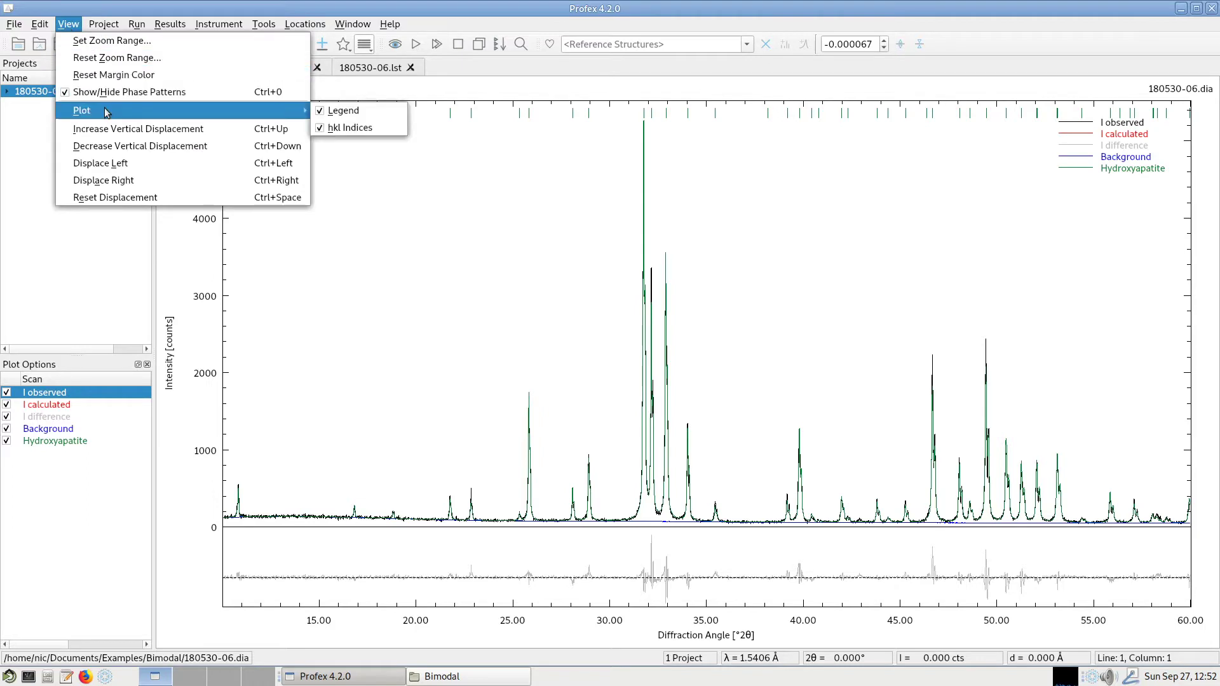
- Hide and re-show the plot legend, then stack the scans with vertical offsets (Ctrl+T)
click(383, 113)
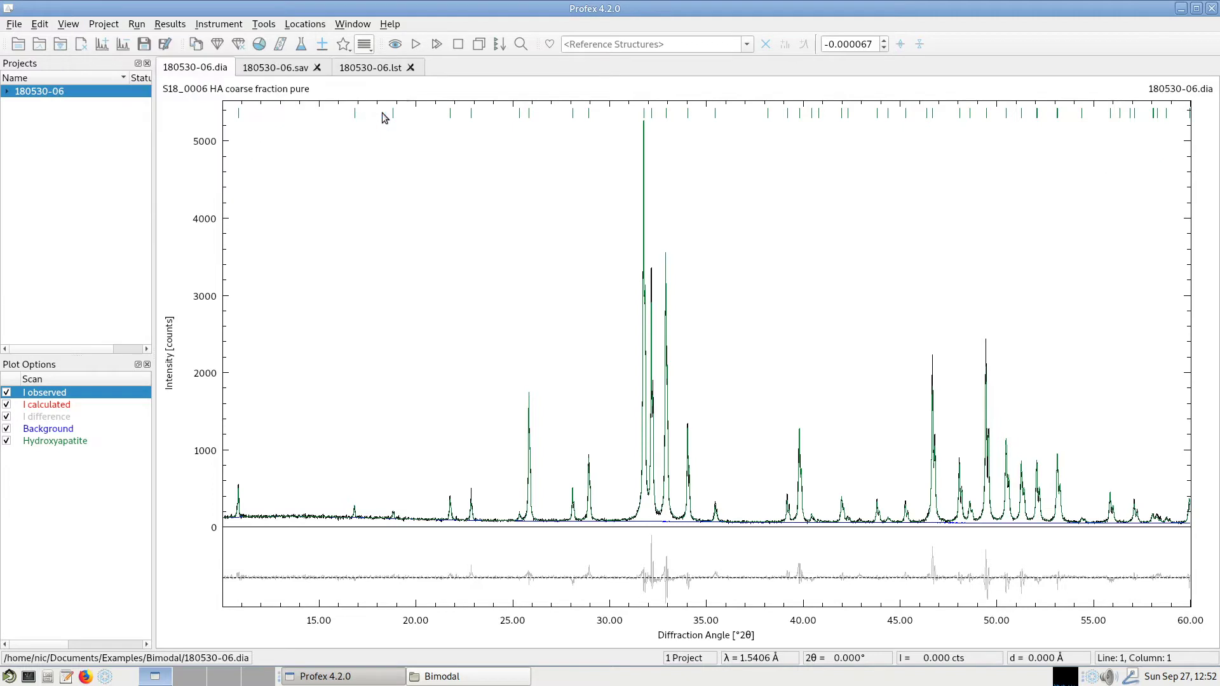
click(66, 26)
mouse_move(143, 115)
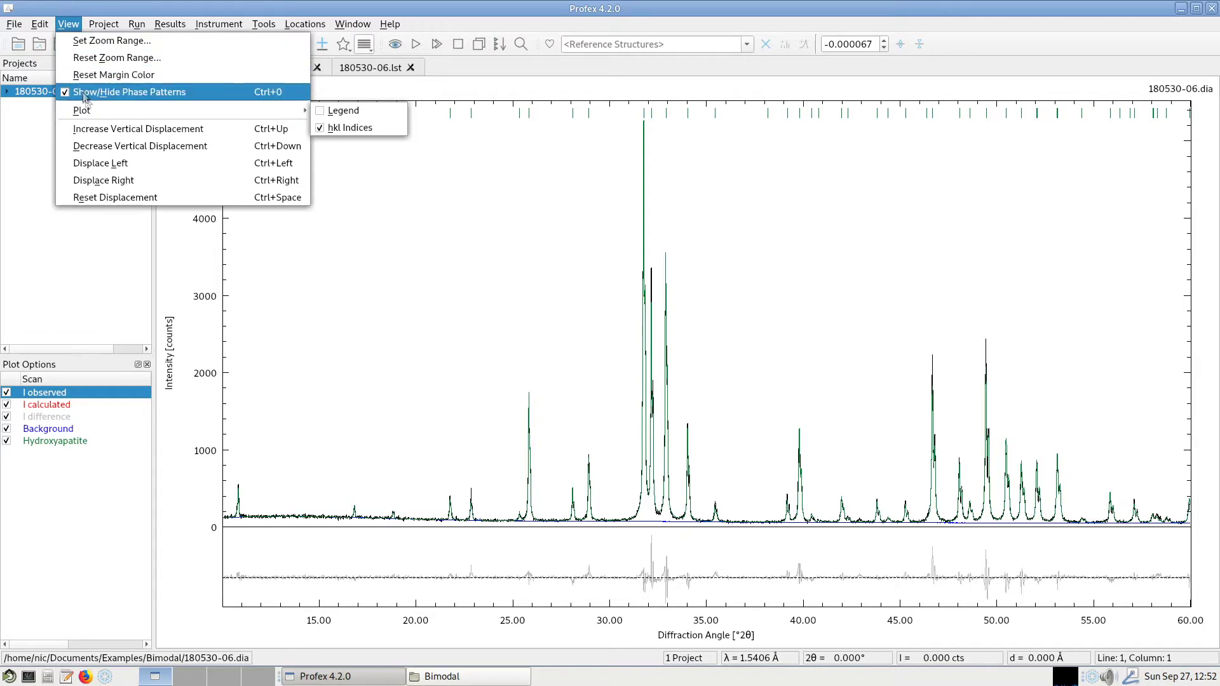
click(383, 112)
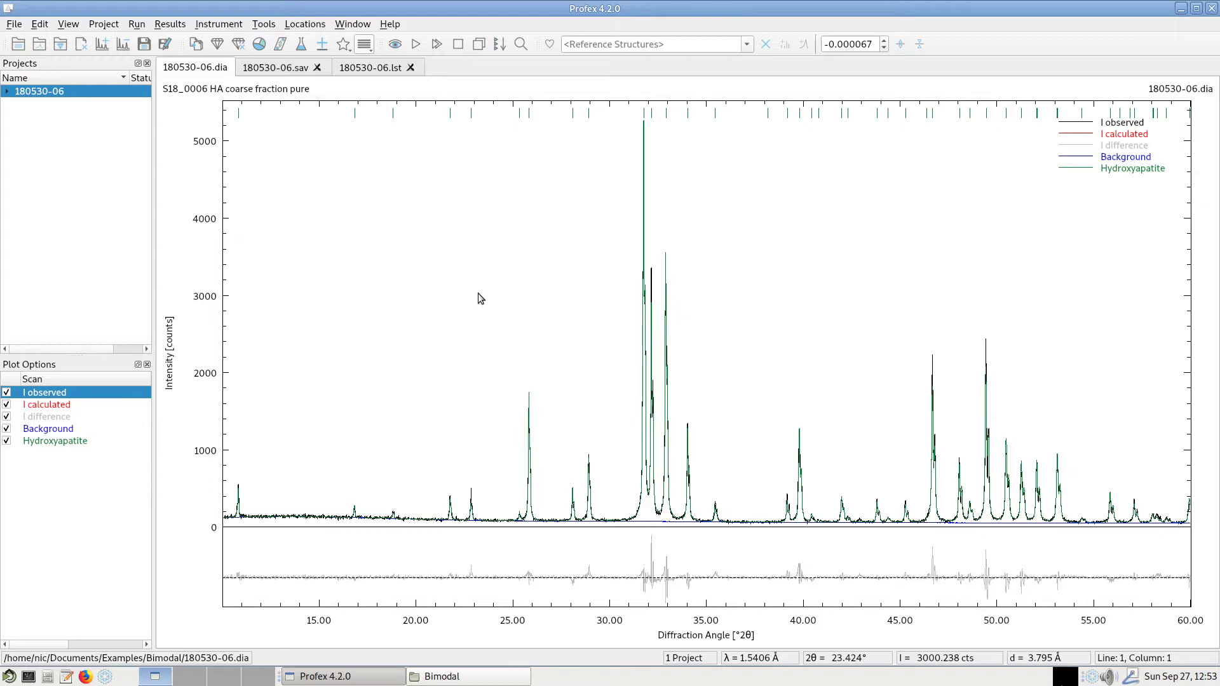
key(ctrl+t)
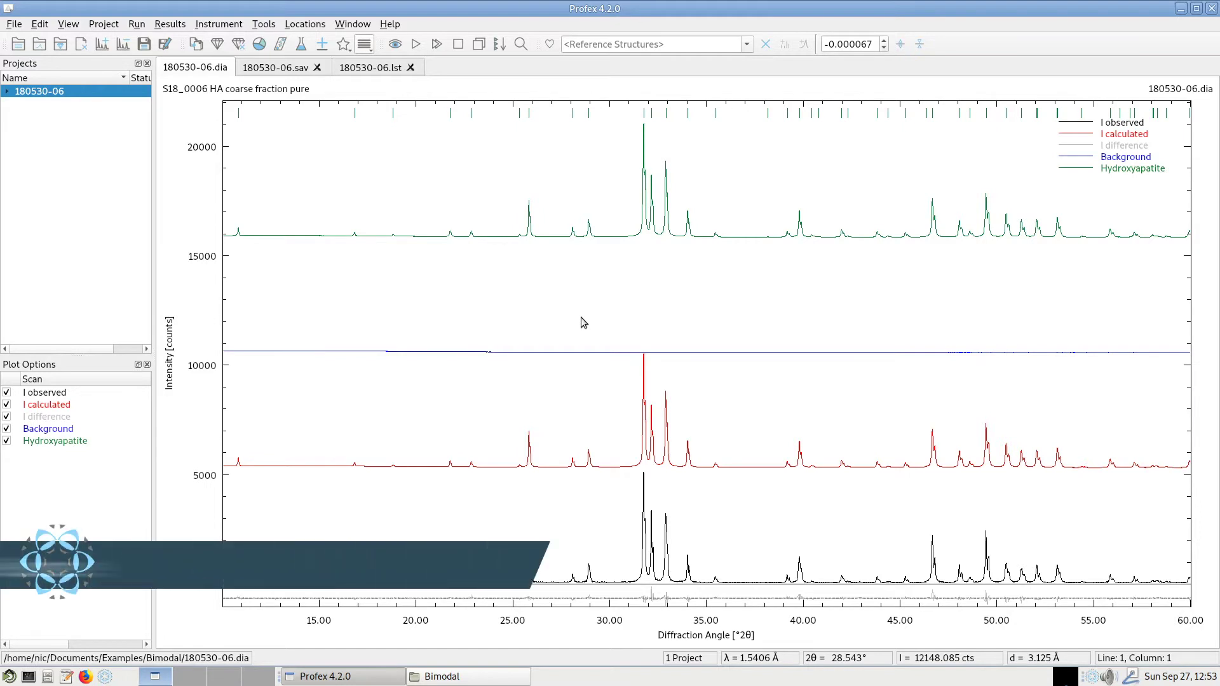
- Reset the scans with Ctrl+Space, offset them by scrolling, then overlay them with O
key(ctrl+space)
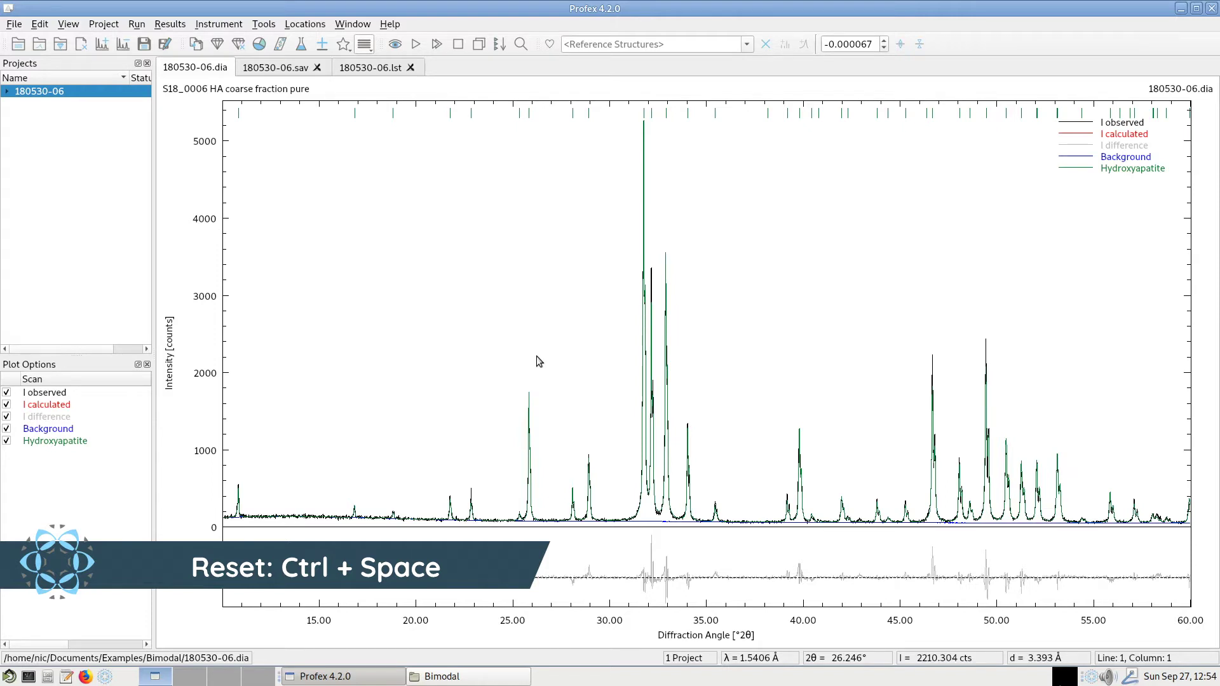
scroll(536, 357, up, 3)
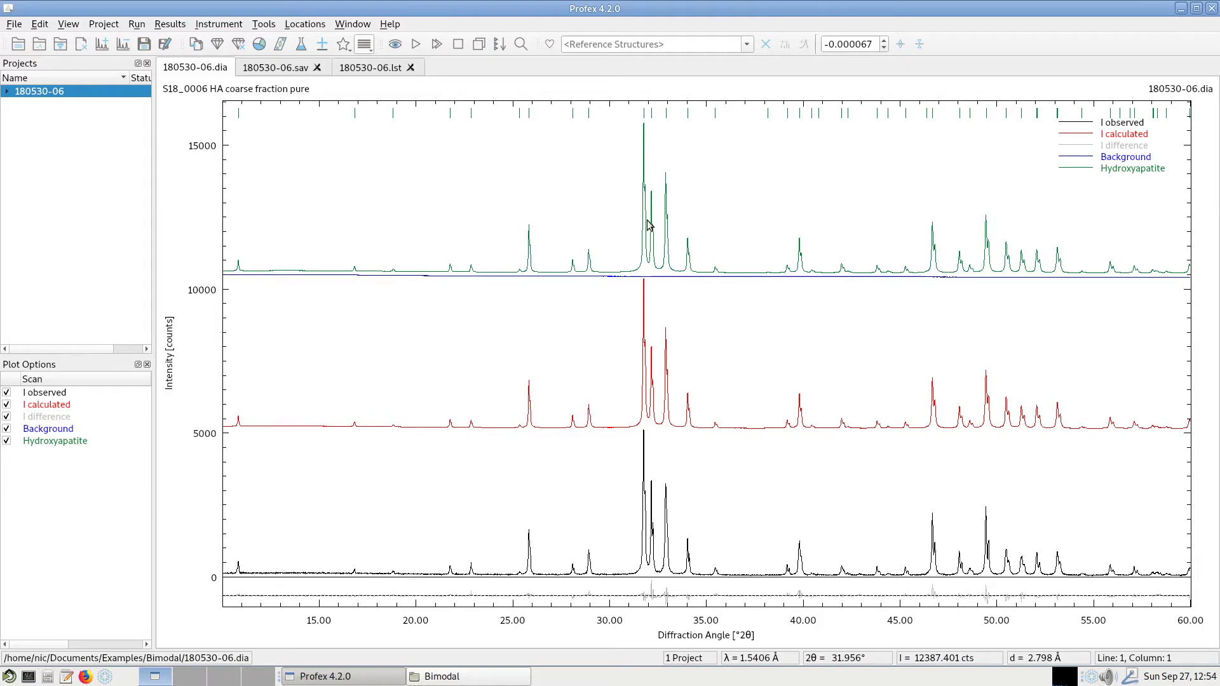
key(o)
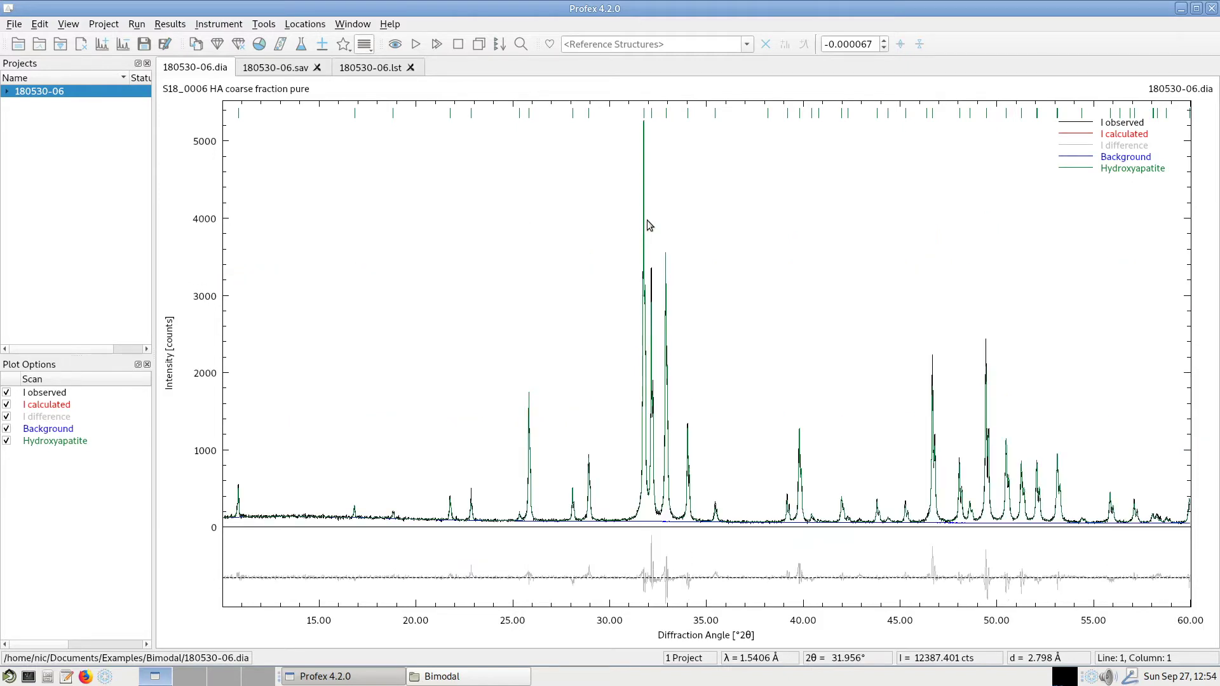
- Toggle stacking with O and Ctrl+T, ending with all scans overlaid on one baseline
key(o)
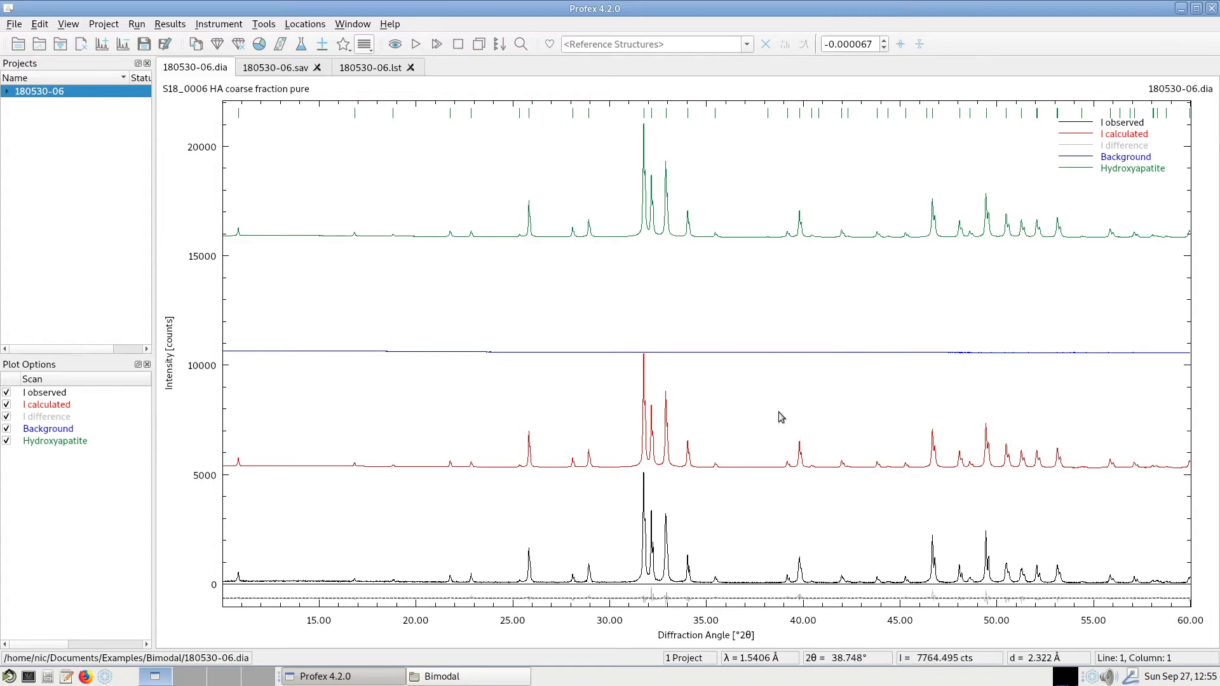
key(ctrl+t)
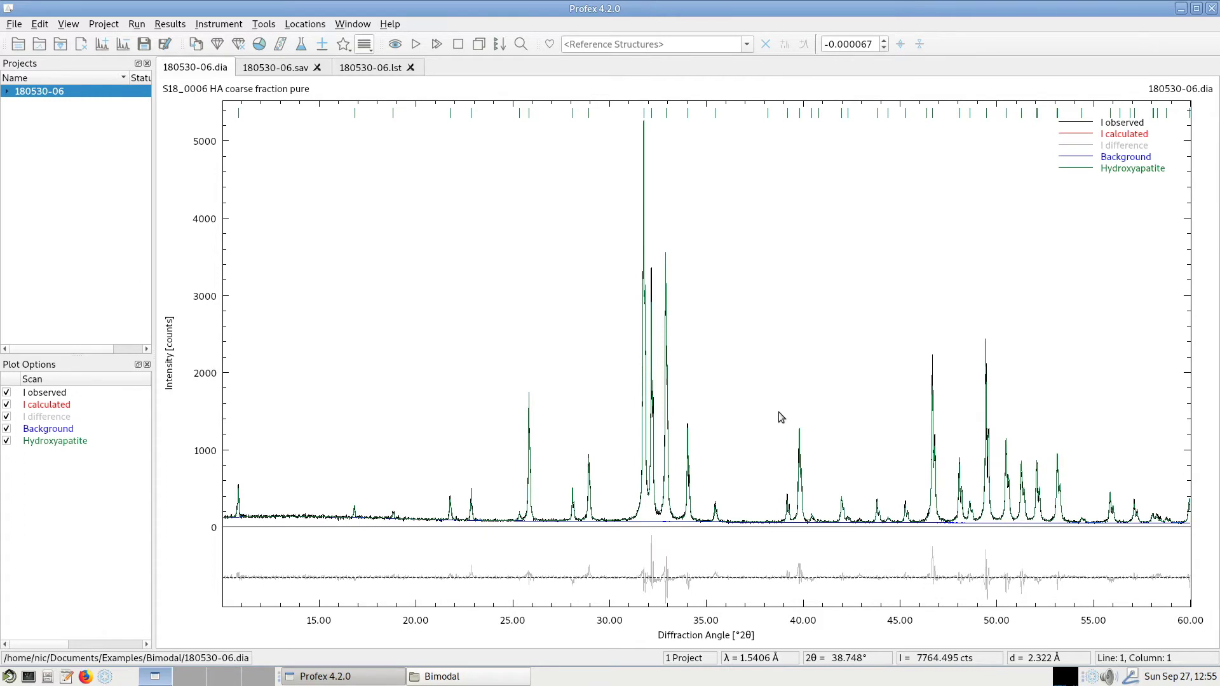
key(ctrl+t)
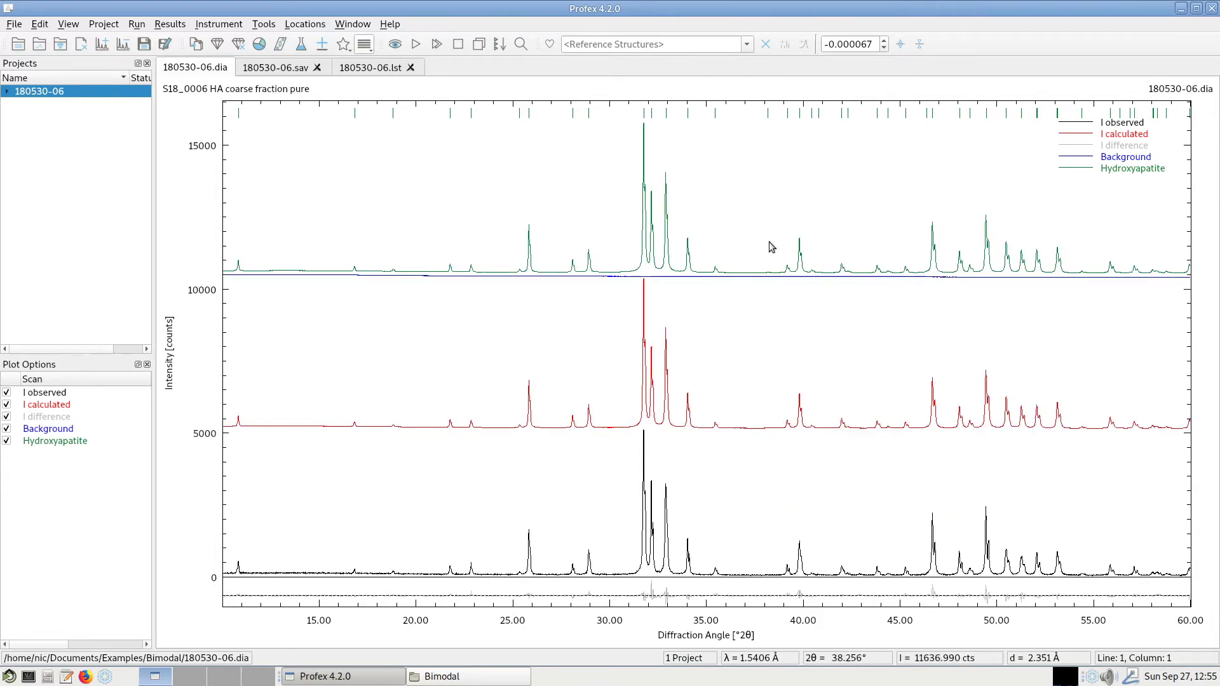
key(ctrl+t)
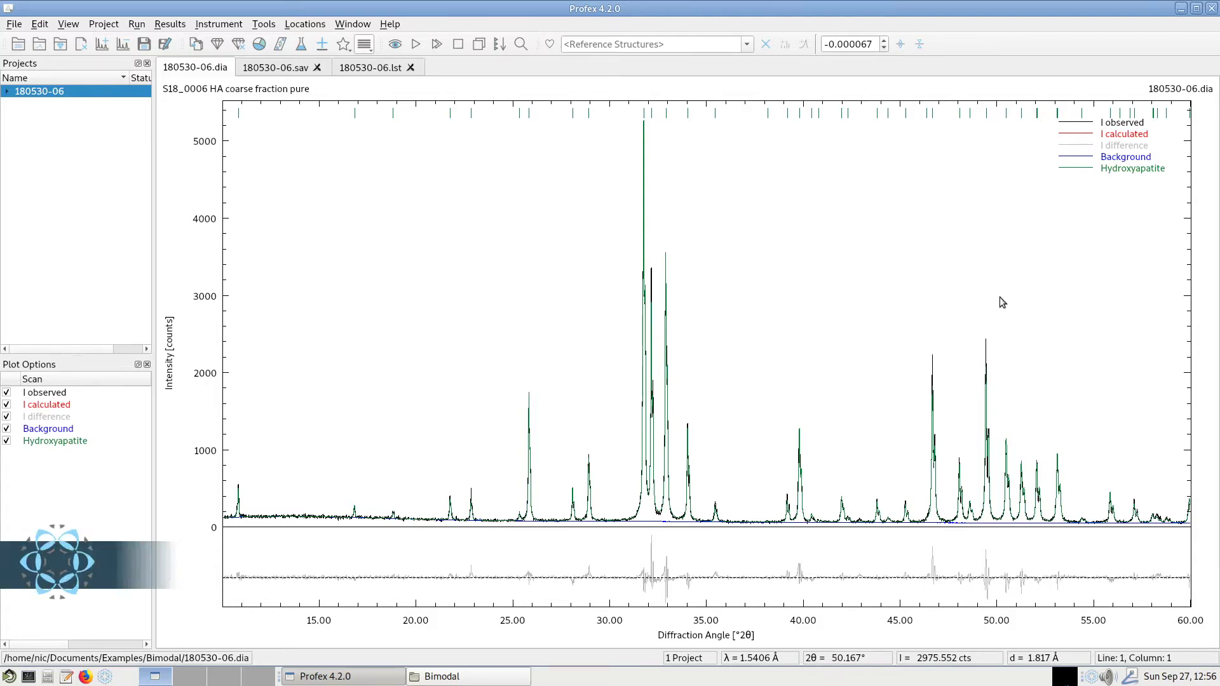
key(ctrl+Right)
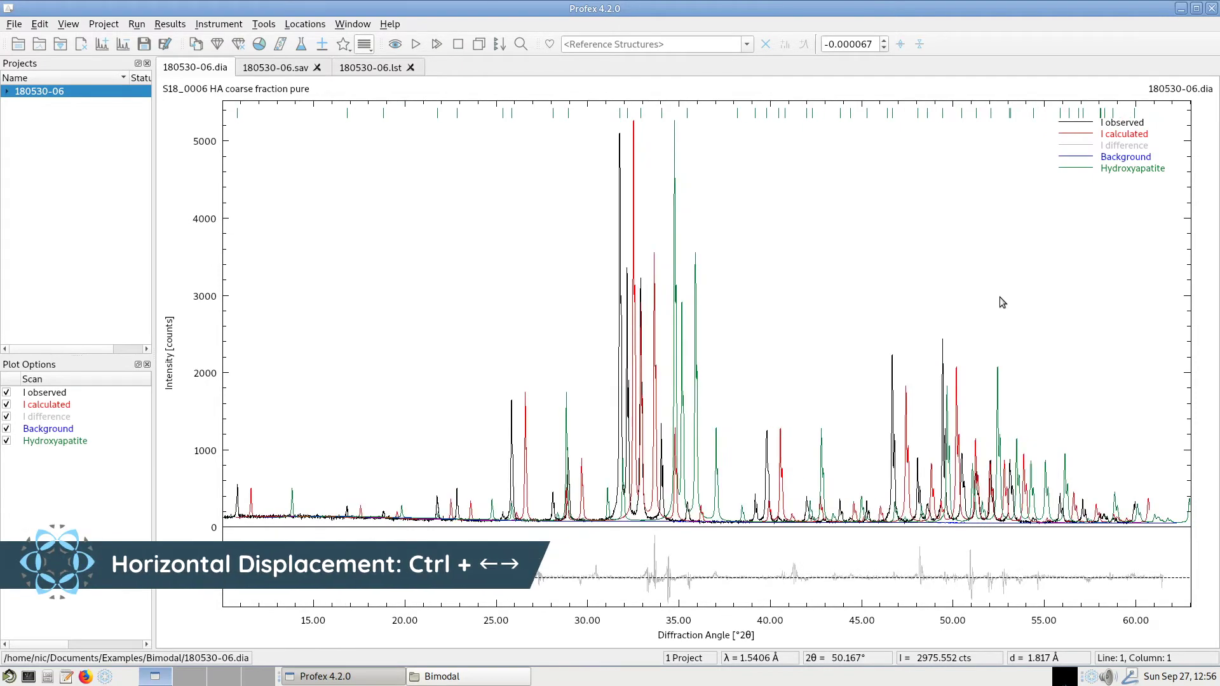
key(ctrl+Left)
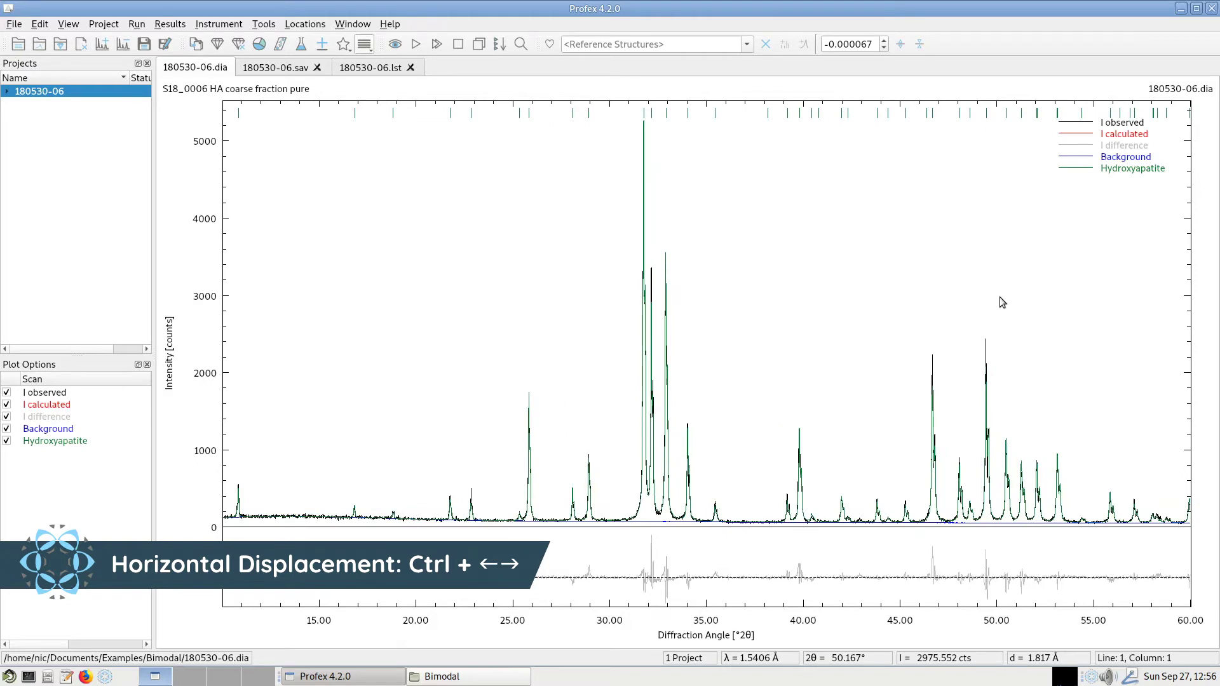
key(ctrl+Left)
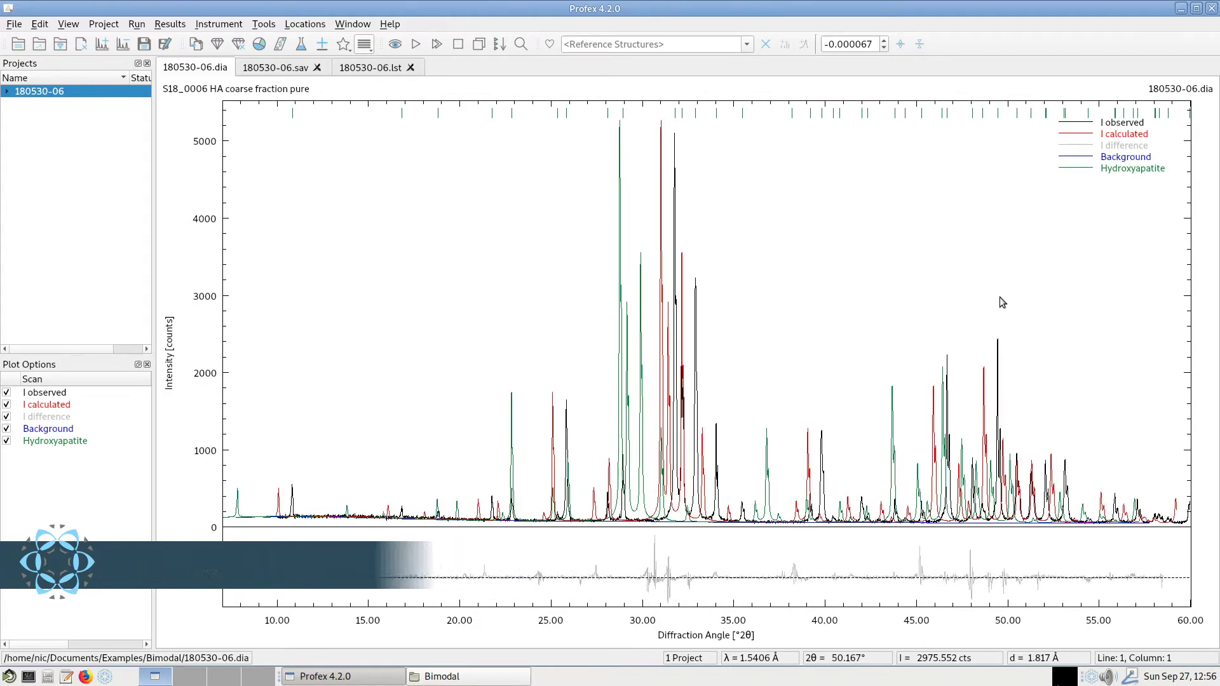
key(ctrl+Right)
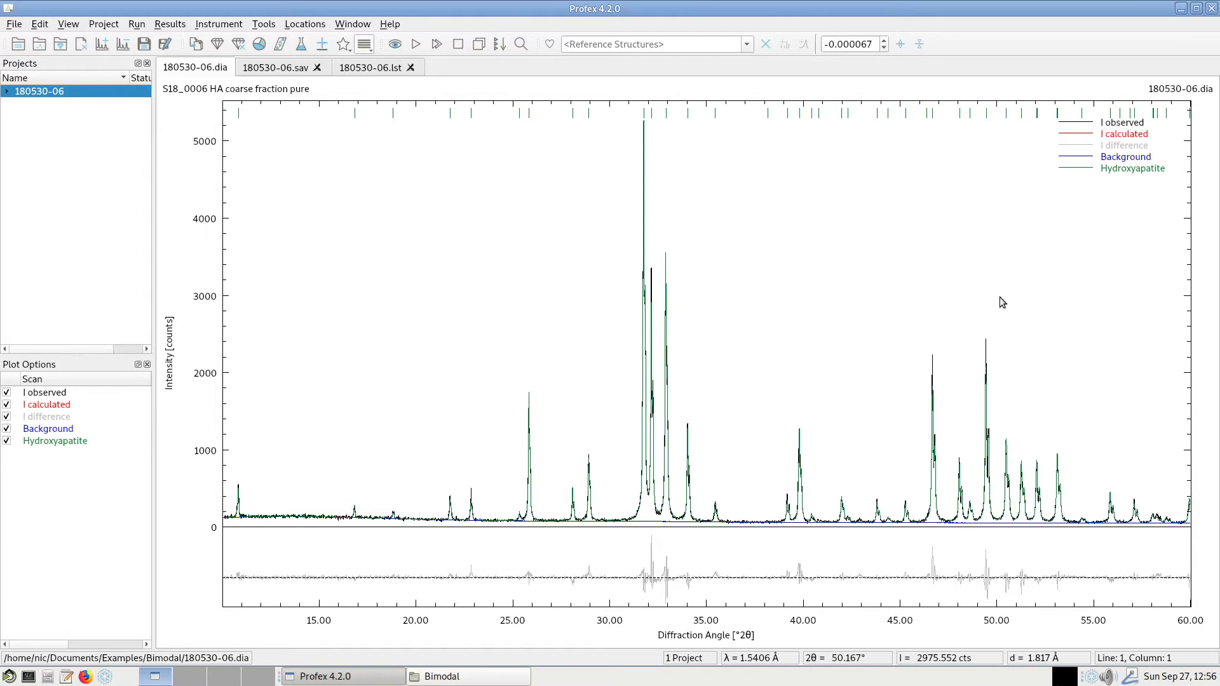
scroll(1000, 296, up, 1)
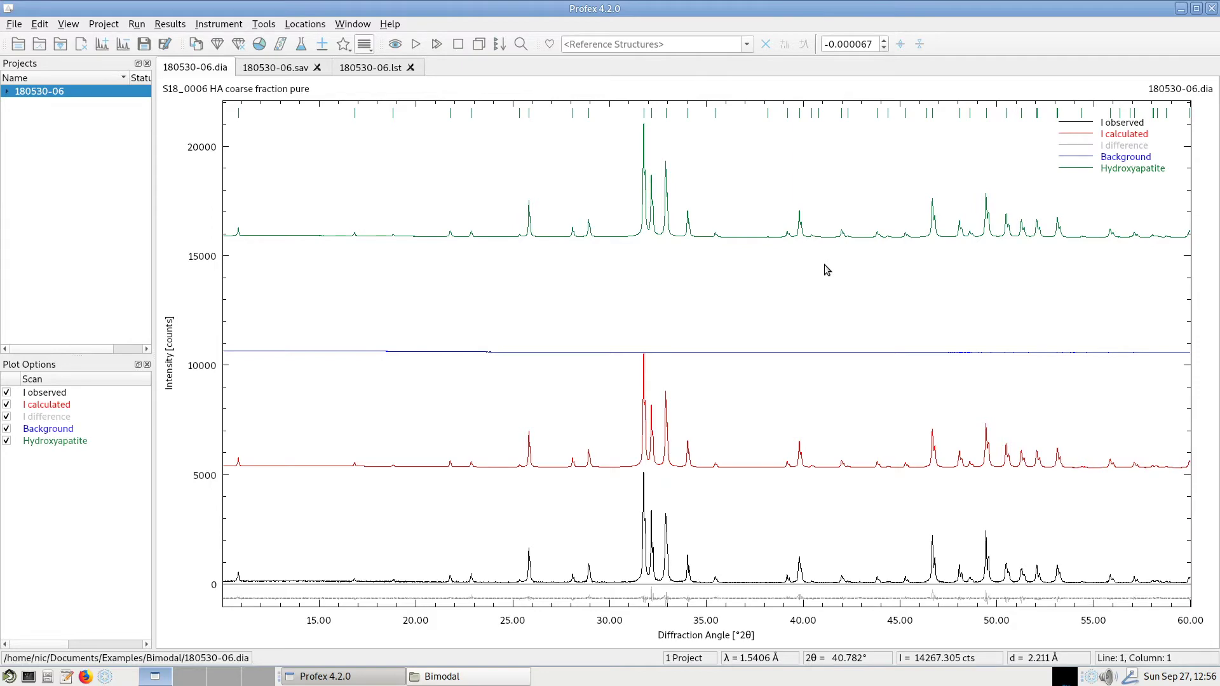
scroll(825, 266, up, 5)
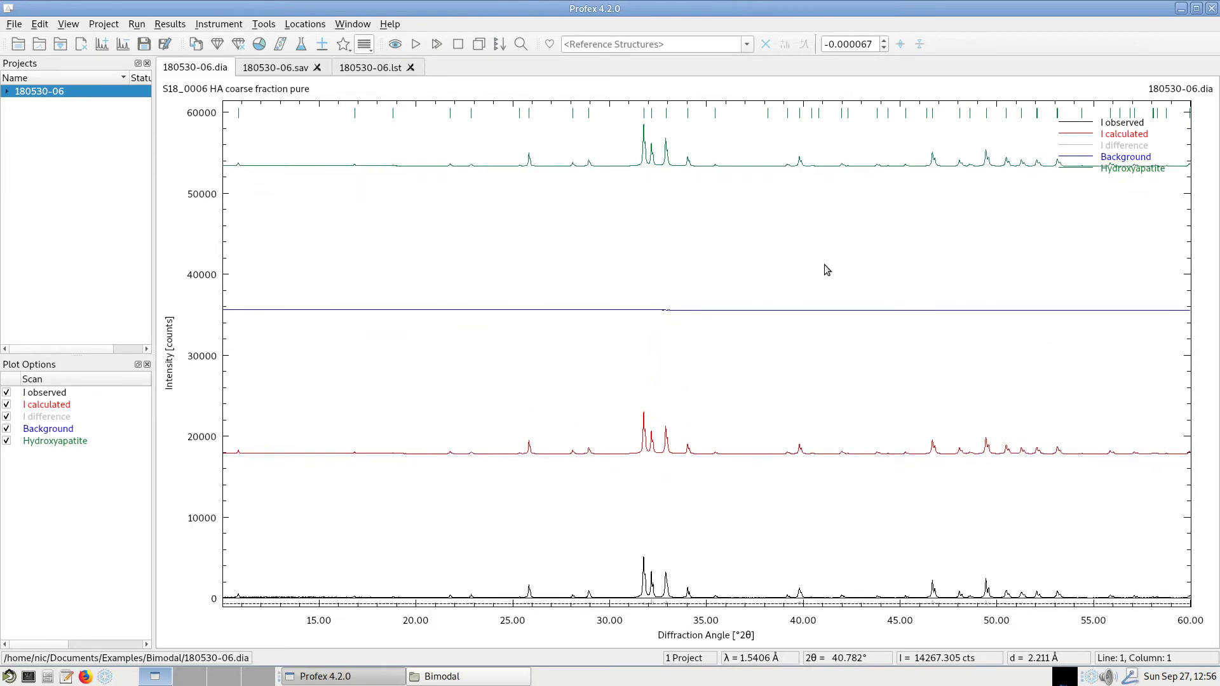
scroll(825, 270, up, 3)
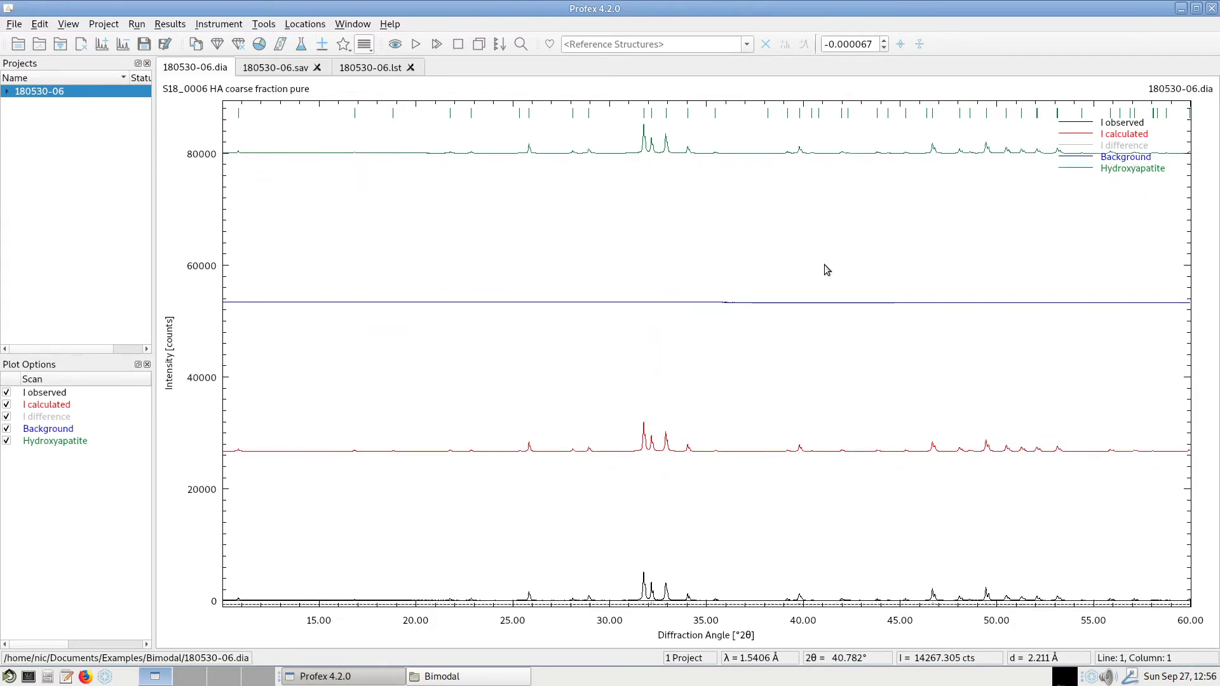
scroll(824, 270, down, 8)
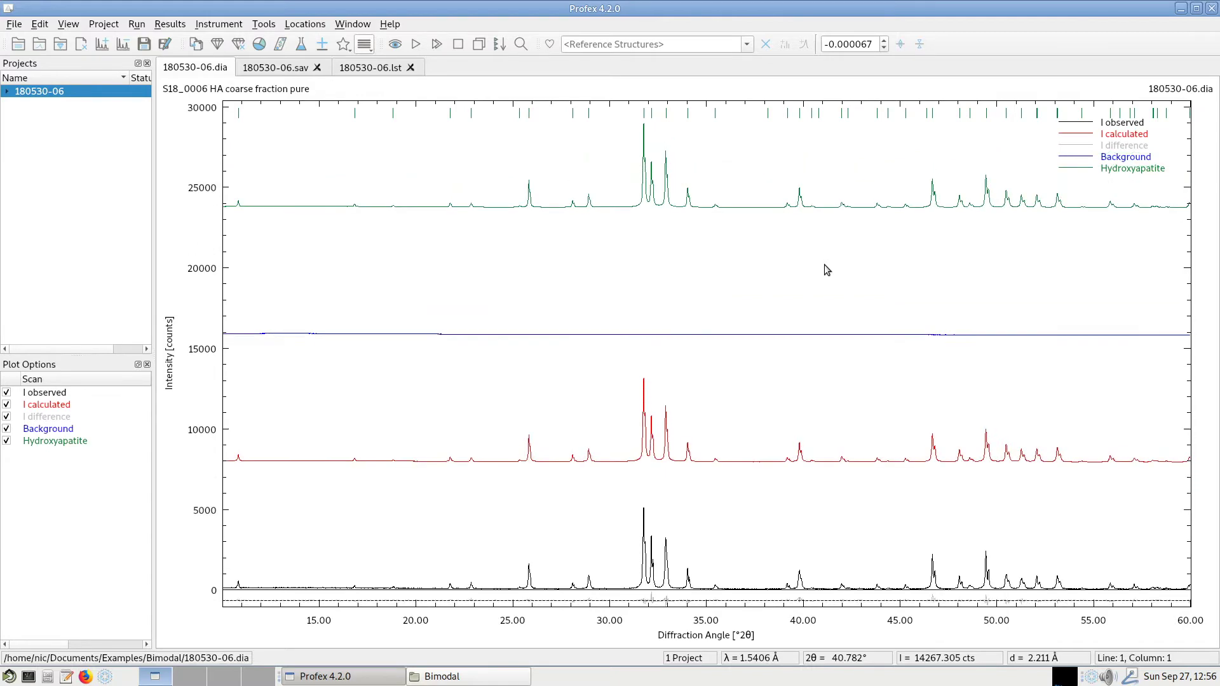
scroll(825, 270, down, 5)
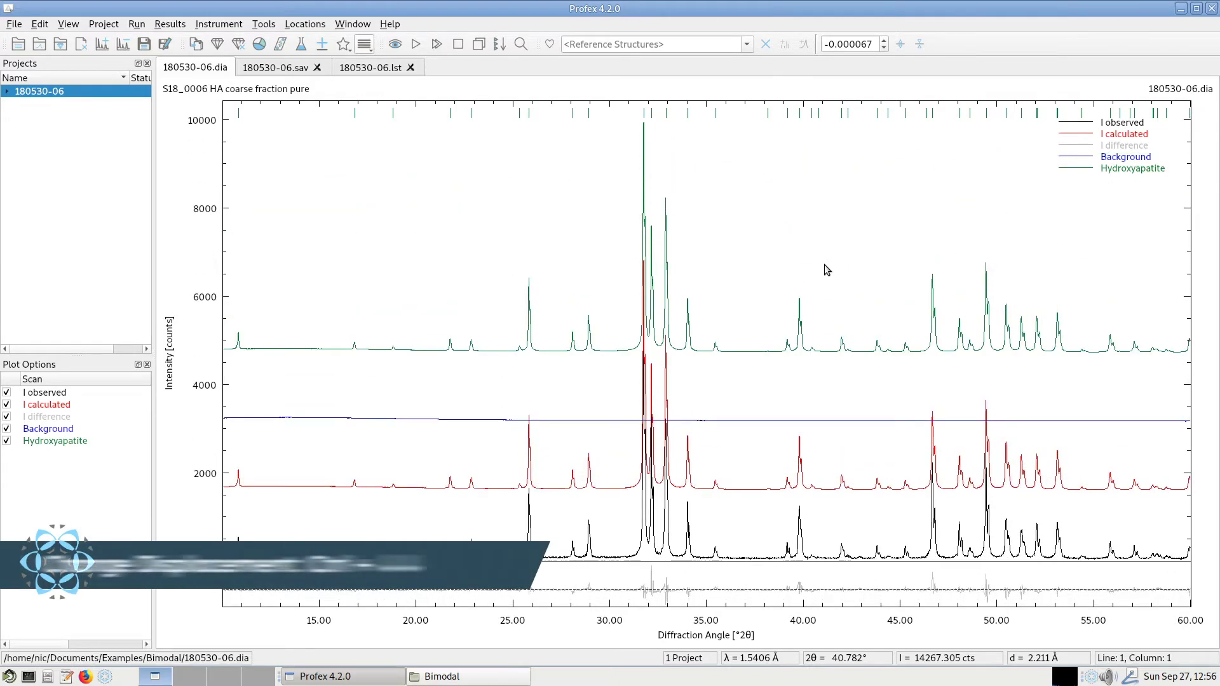
ctrl+scroll(824, 264, down, 3)
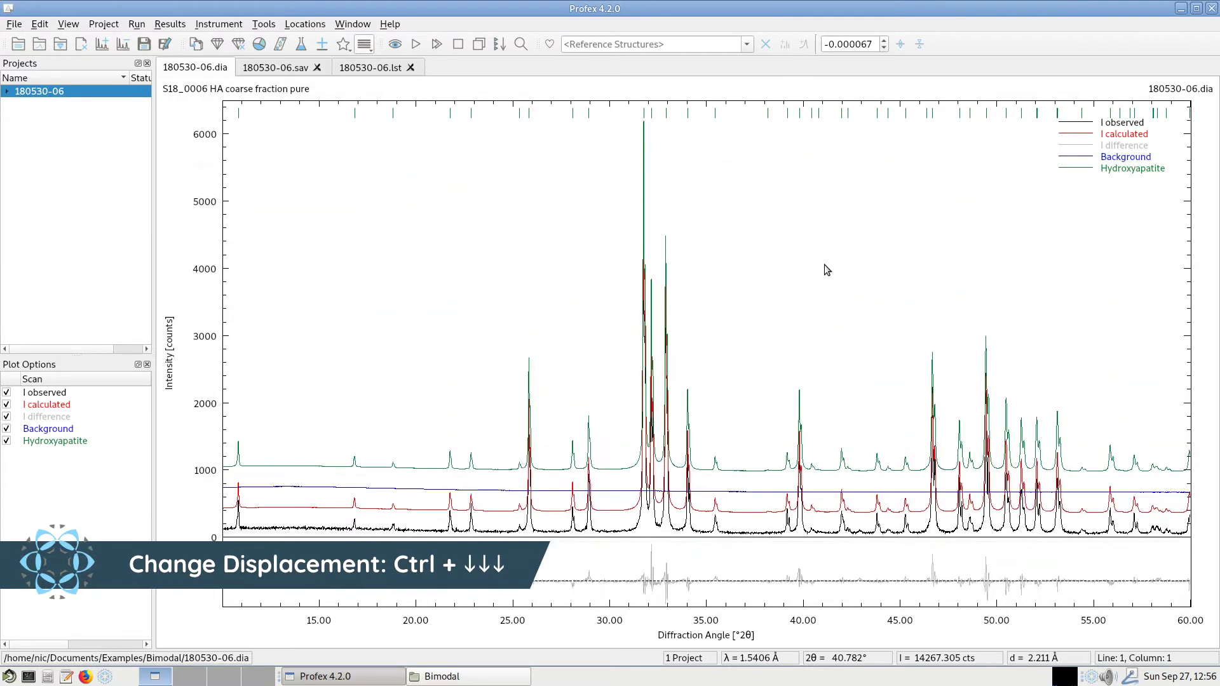
key(ctrl+Down)
key(ctrl+Down)
key(ctrl+Down)
key(ctrl+Down)
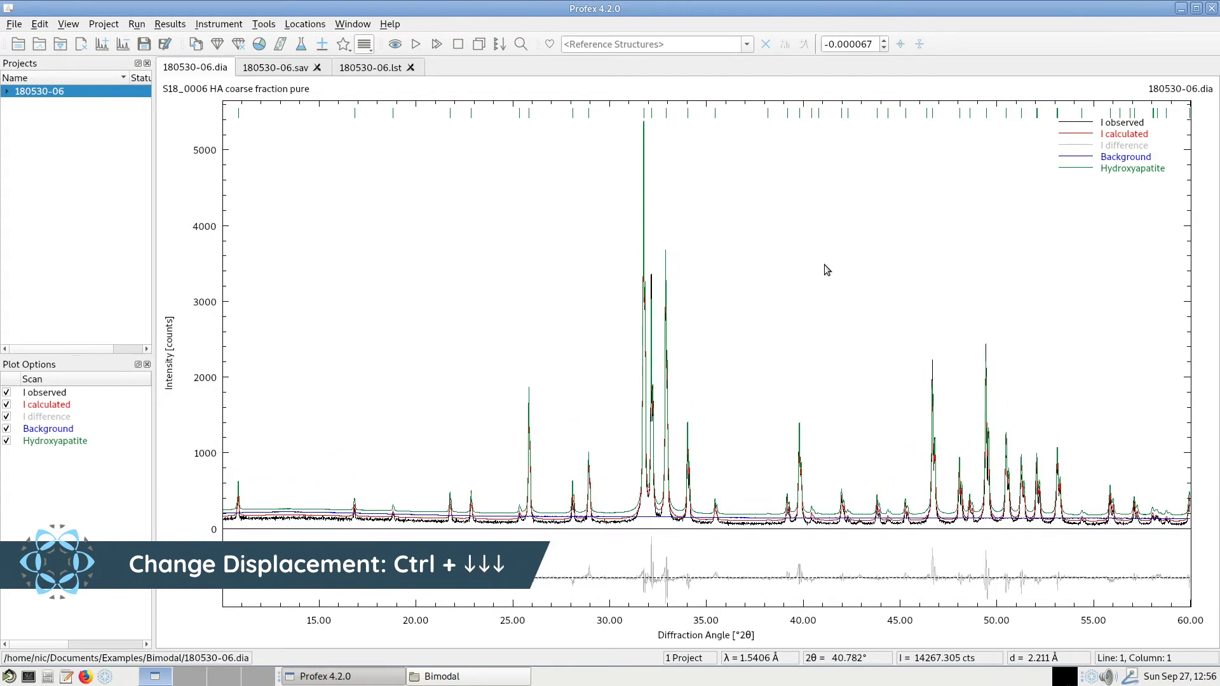
key(ctrl+Up)
key(ctrl+Up)
key(ctrl+Up)
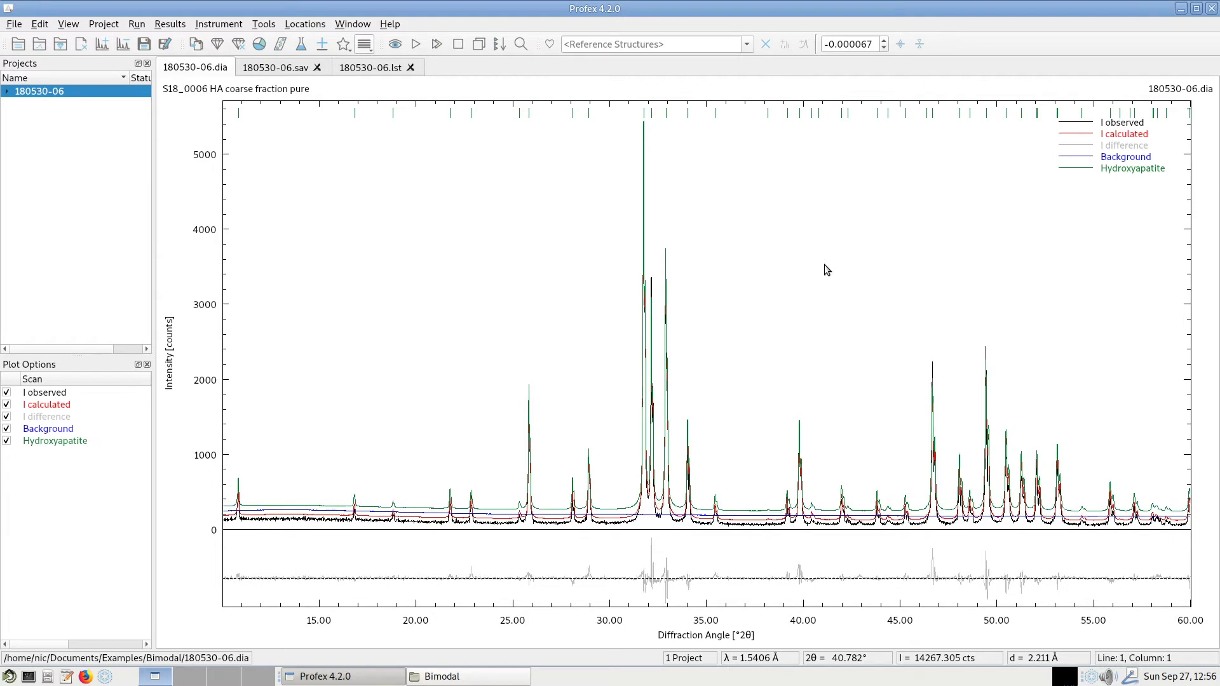
key(ctrl+Up)
key(ctrl+Down)
key(ctrl+Down)
key(ctrl+Down)
key(ctrl+Down)
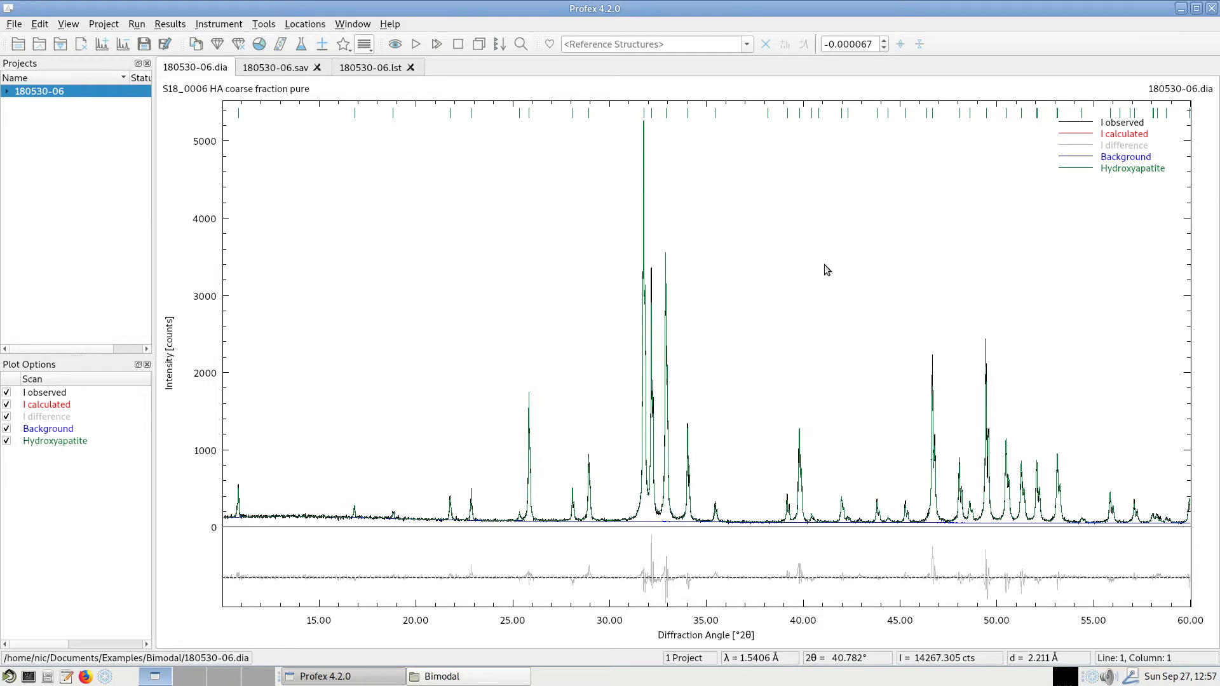
key(ctrl+w)
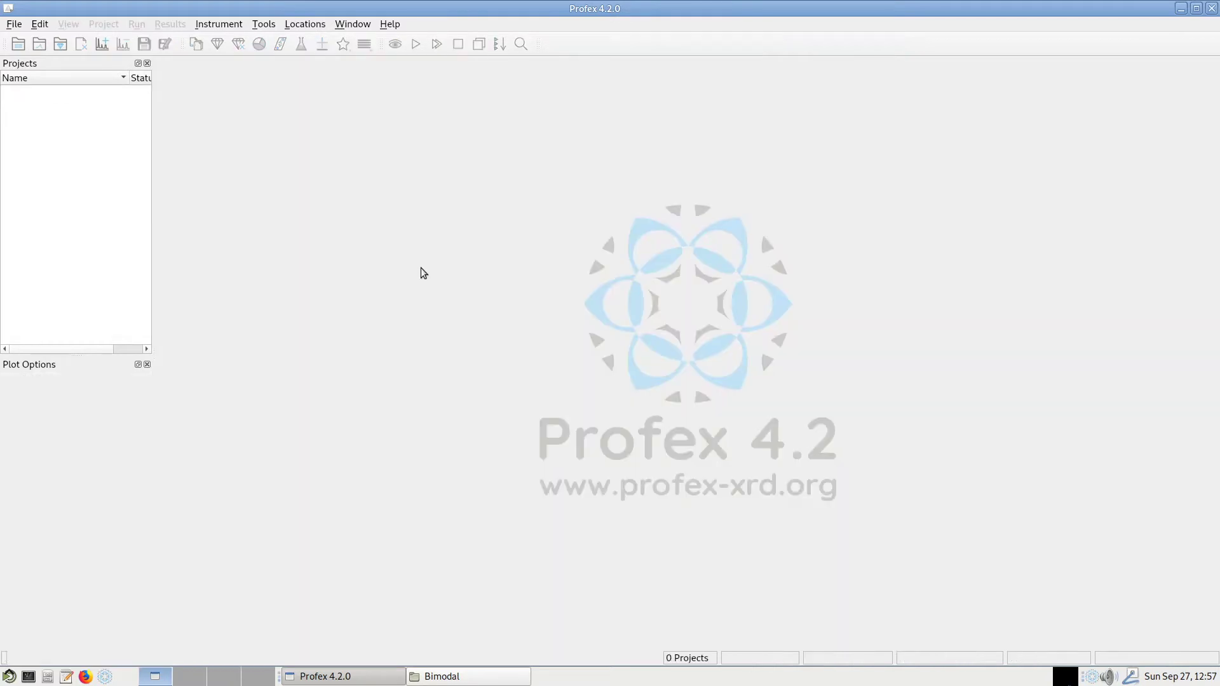
- Import comp004-sim00000 through comp007-sim00005 from Examples/batch into a new project
click(106, 50)
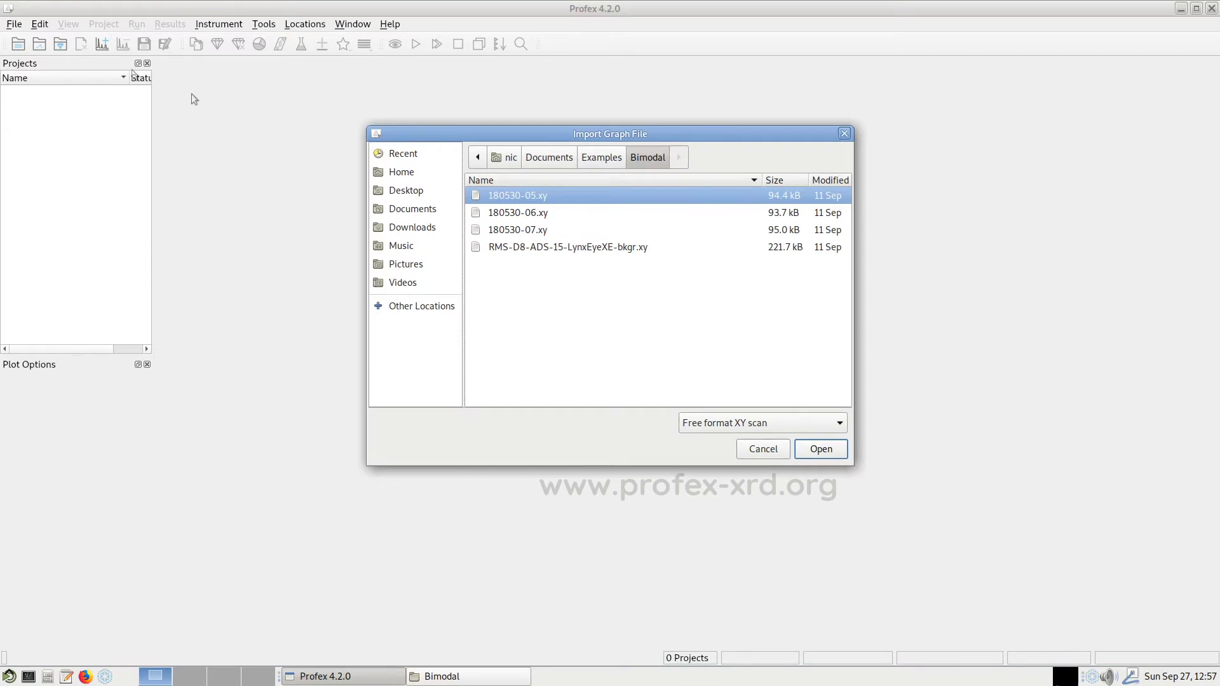
click(604, 157)
double_click(499, 212)
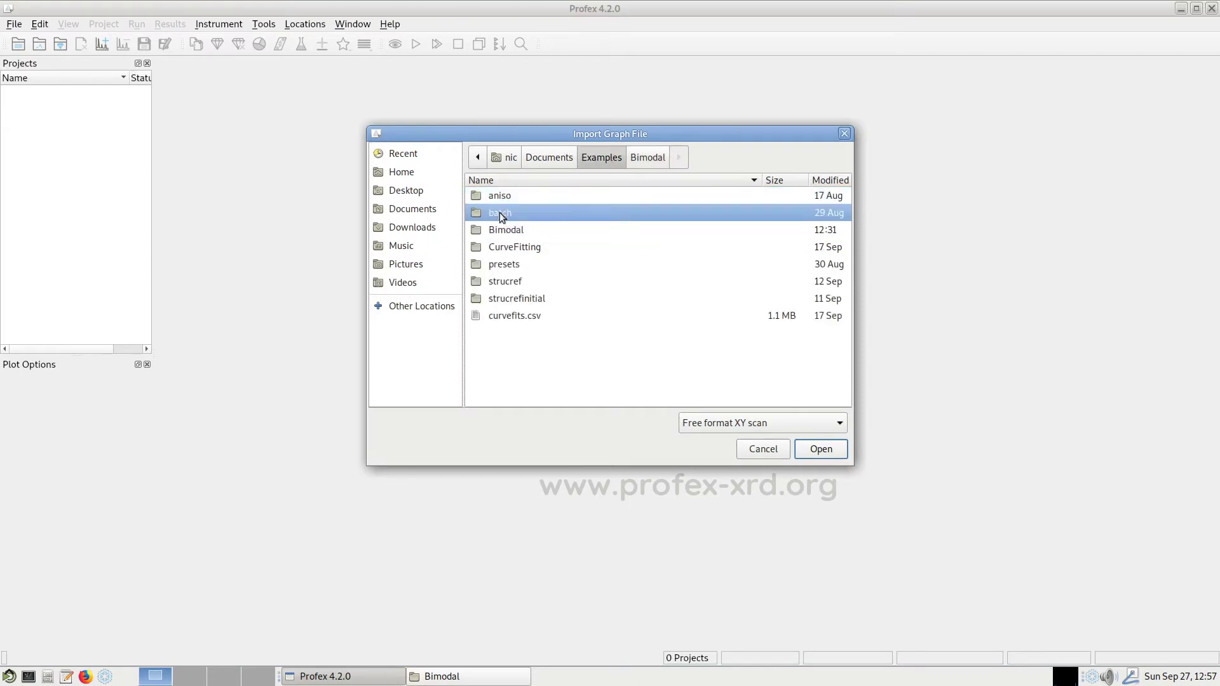
scroll(548, 307, down, 5)
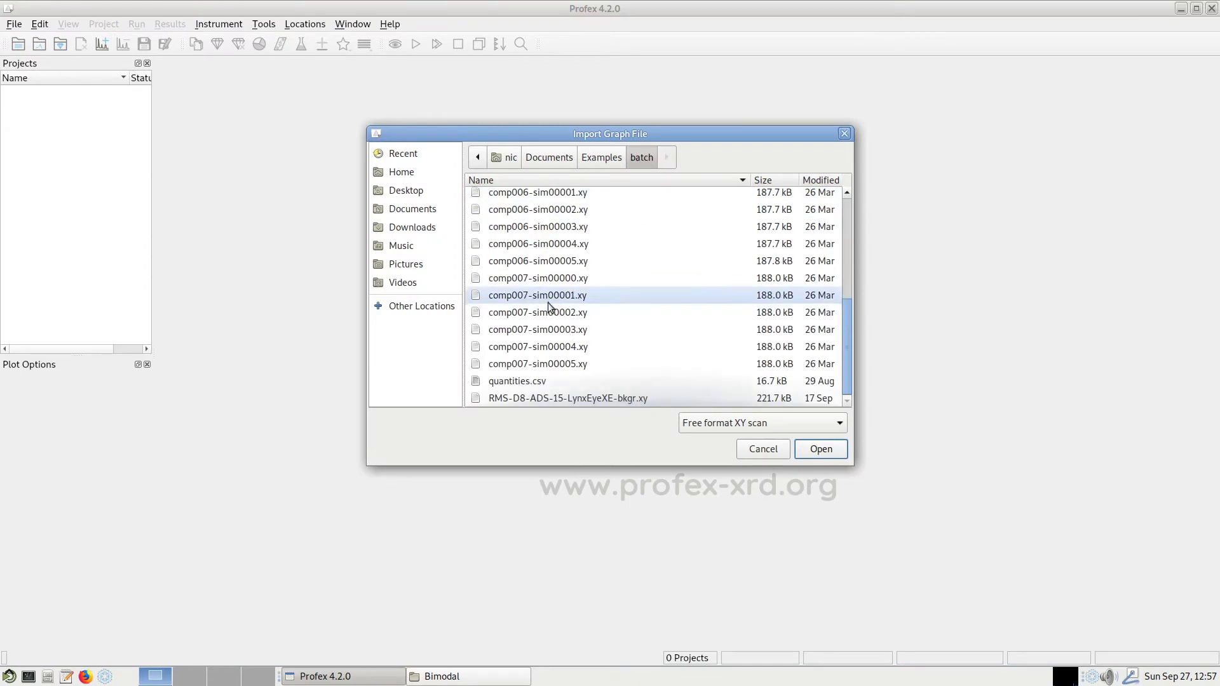
shift+click(578, 363)
click(821, 449)
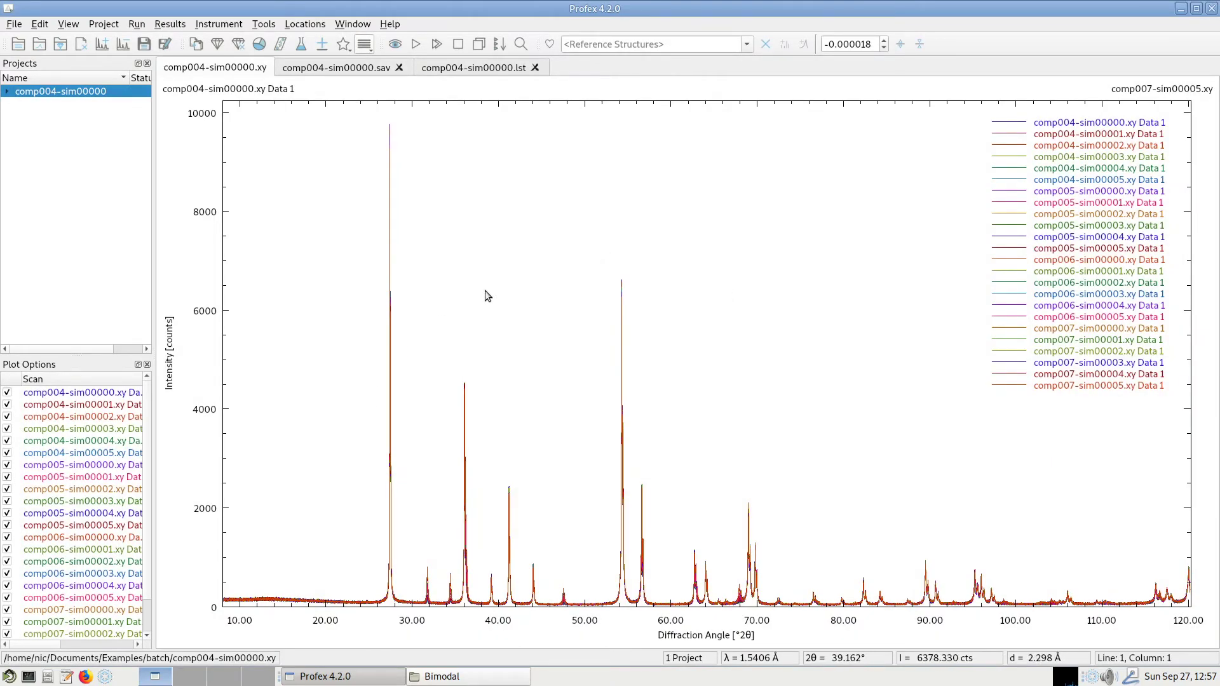
- Fan the batch scans into a skewed waterfall with vertical and horizontal offsets
scroll(487, 296, up, 2)
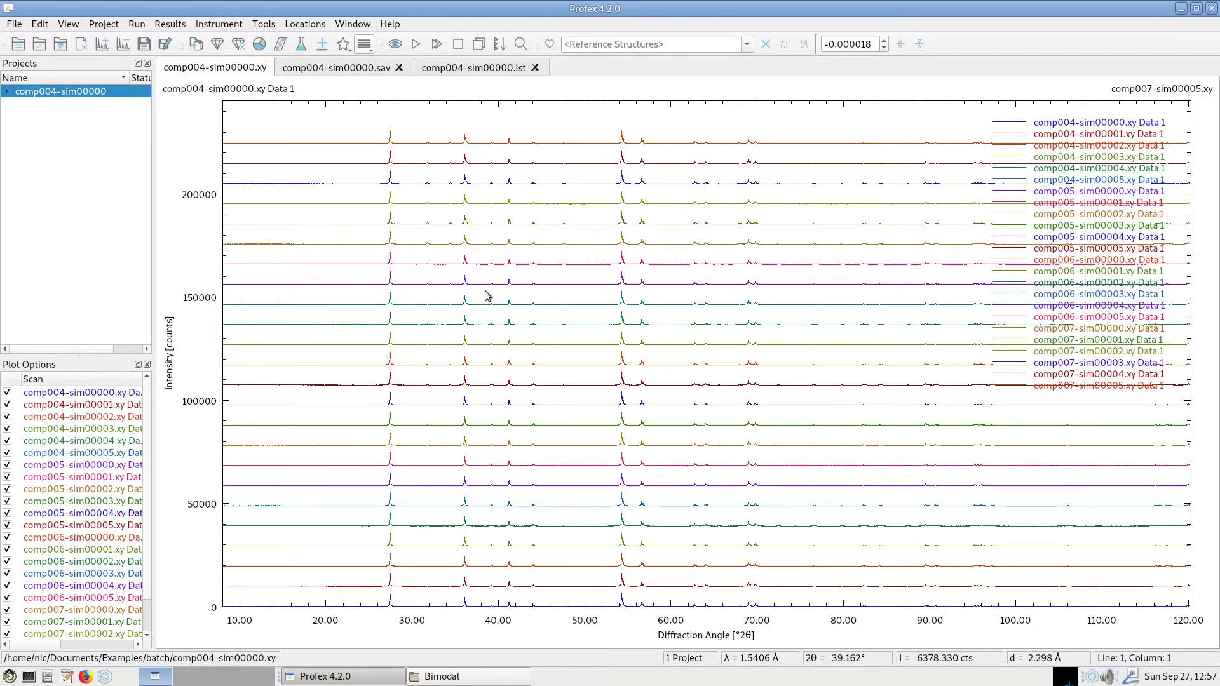
scroll(487, 296, down, 5)
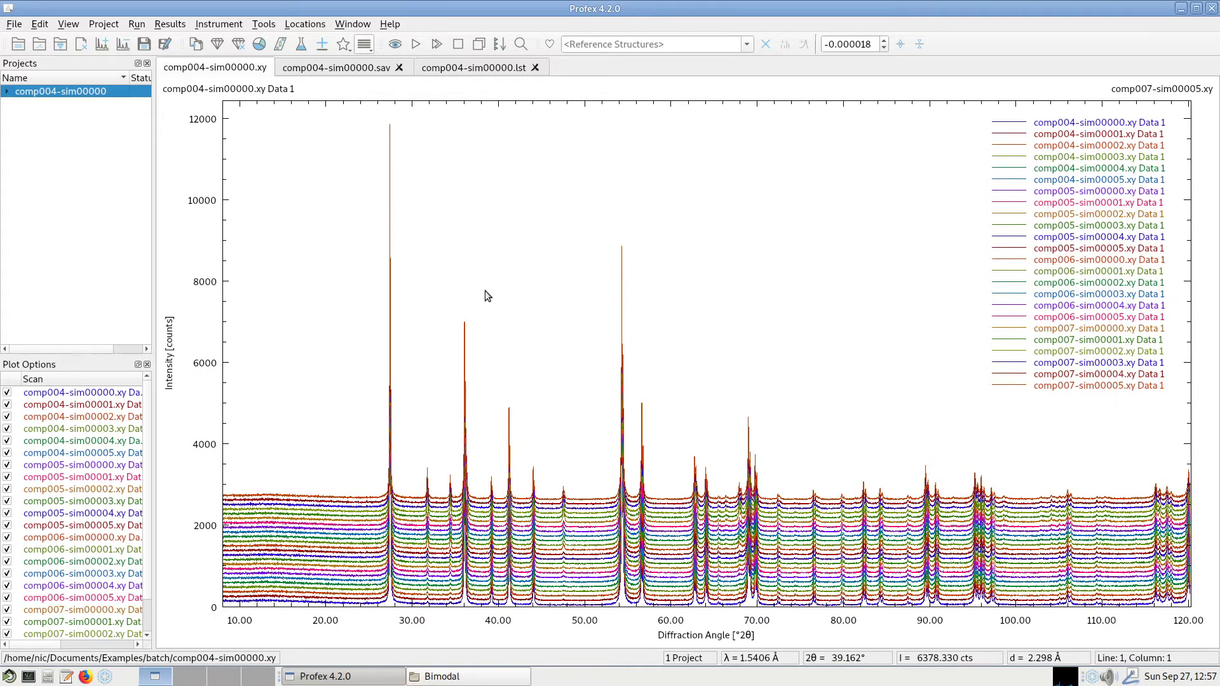
scroll(486, 291, right, 2)
scroll(485, 291, left, 3)
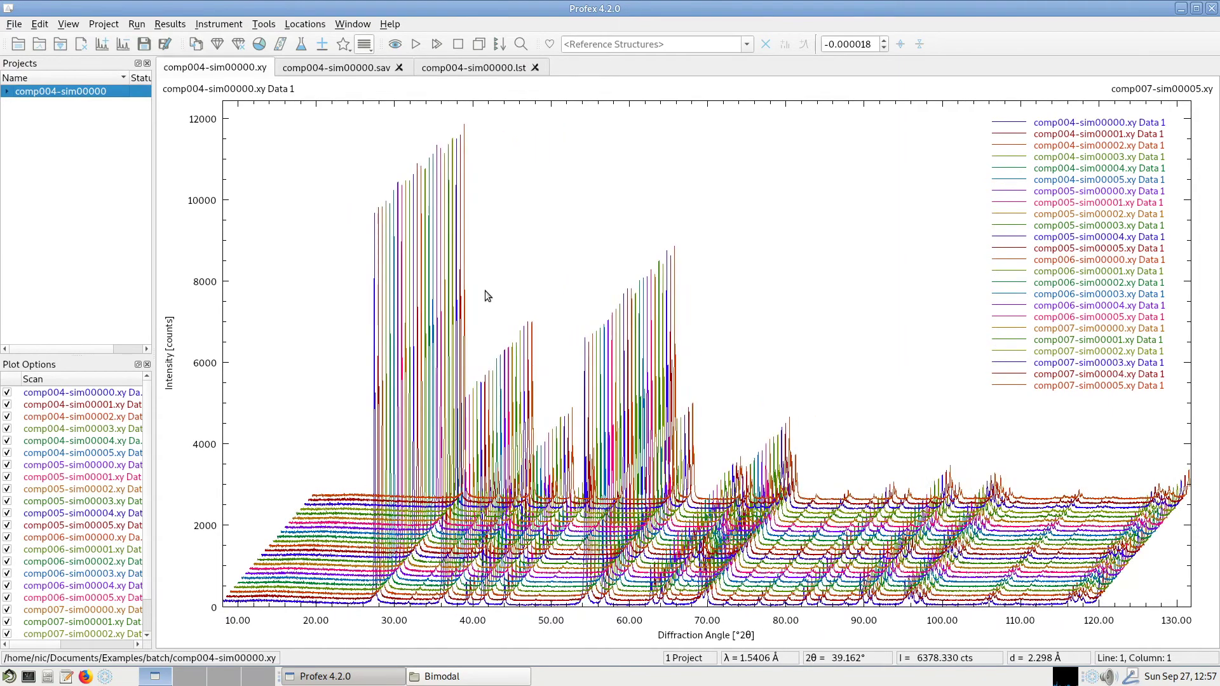
scroll(485, 291, left, 1)
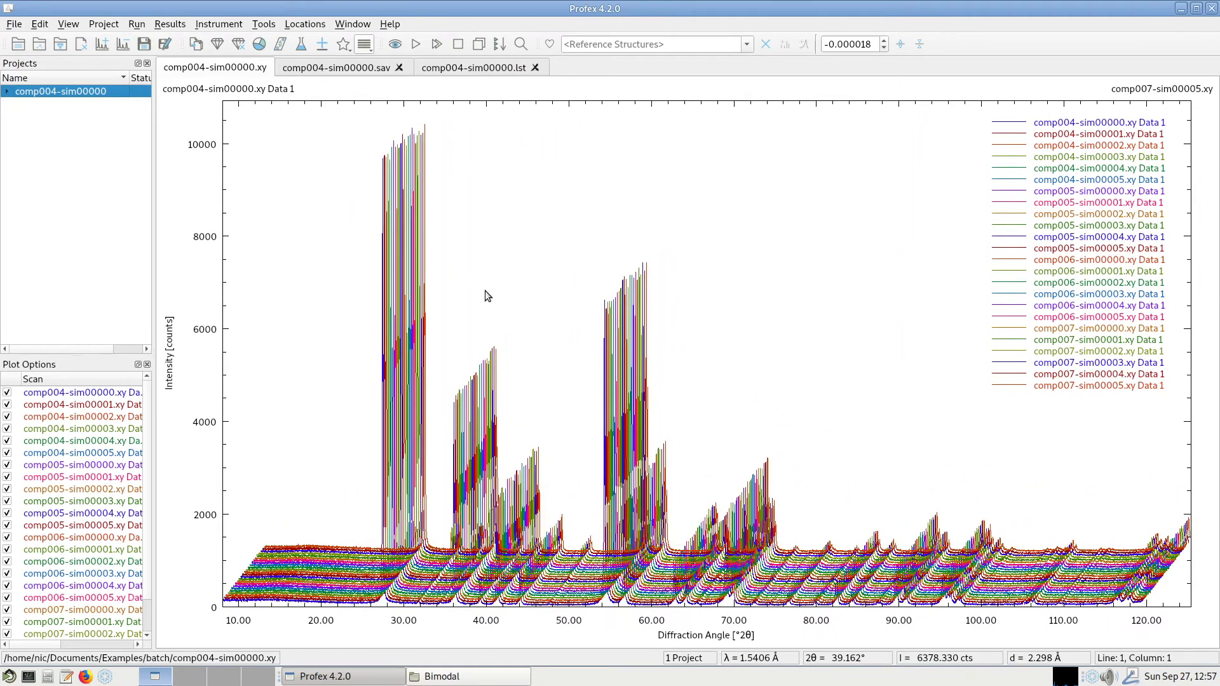
scroll(486, 296, down, 1)
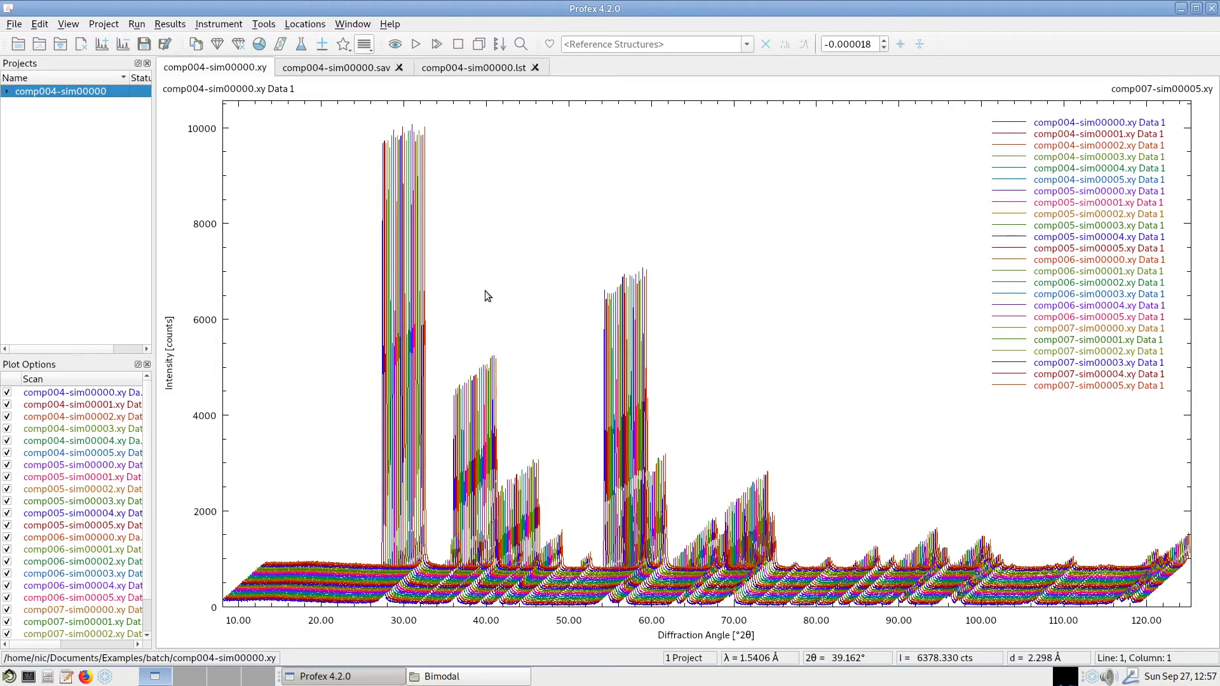
scroll(486, 291, up, 4)
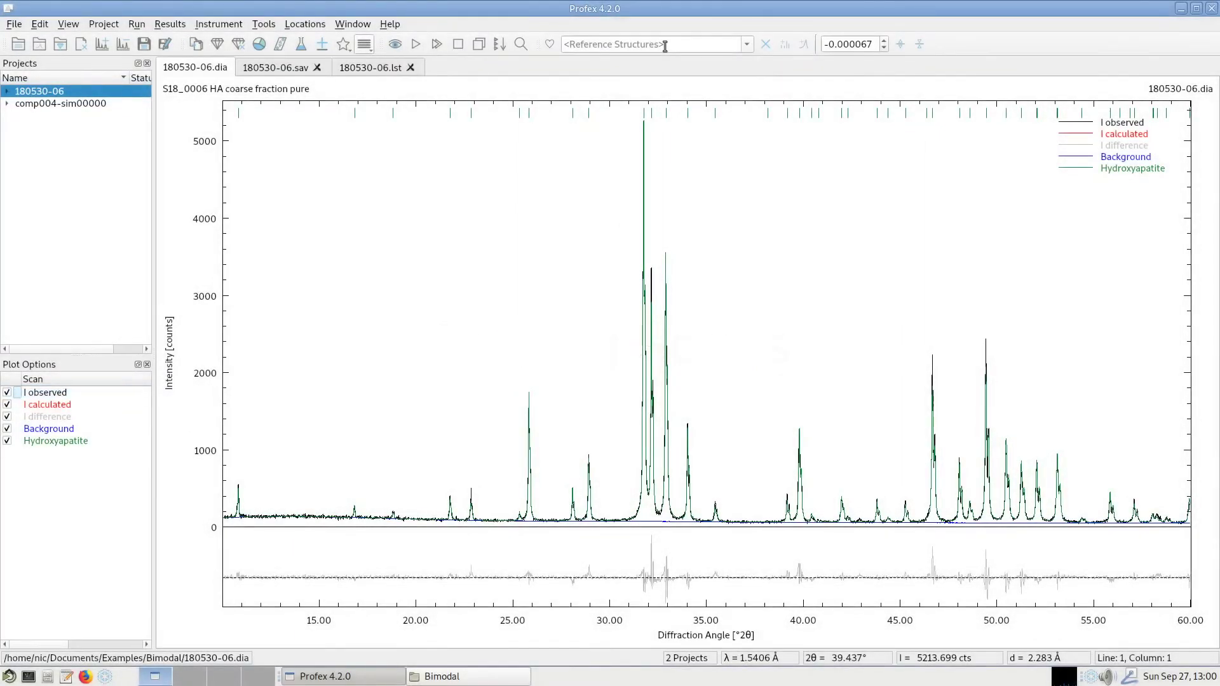
- Overlay the Ag2CO3 reference sticks, resize and redisplay them, then clear them
click(747, 45)
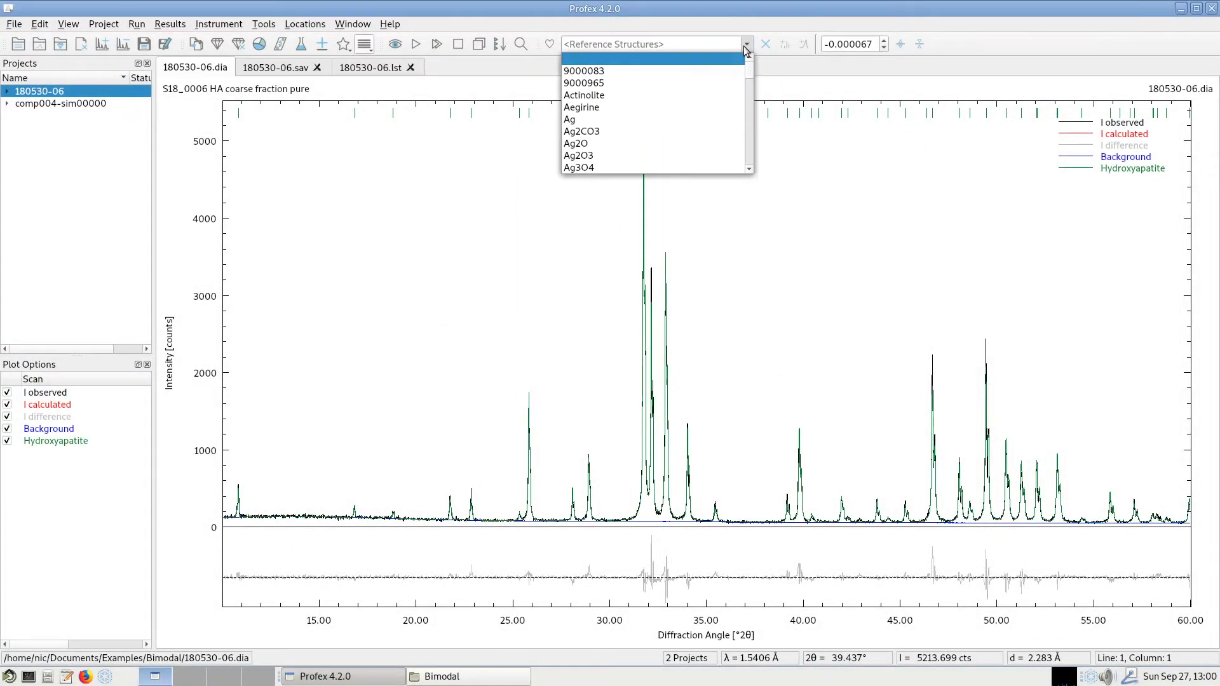
click(666, 124)
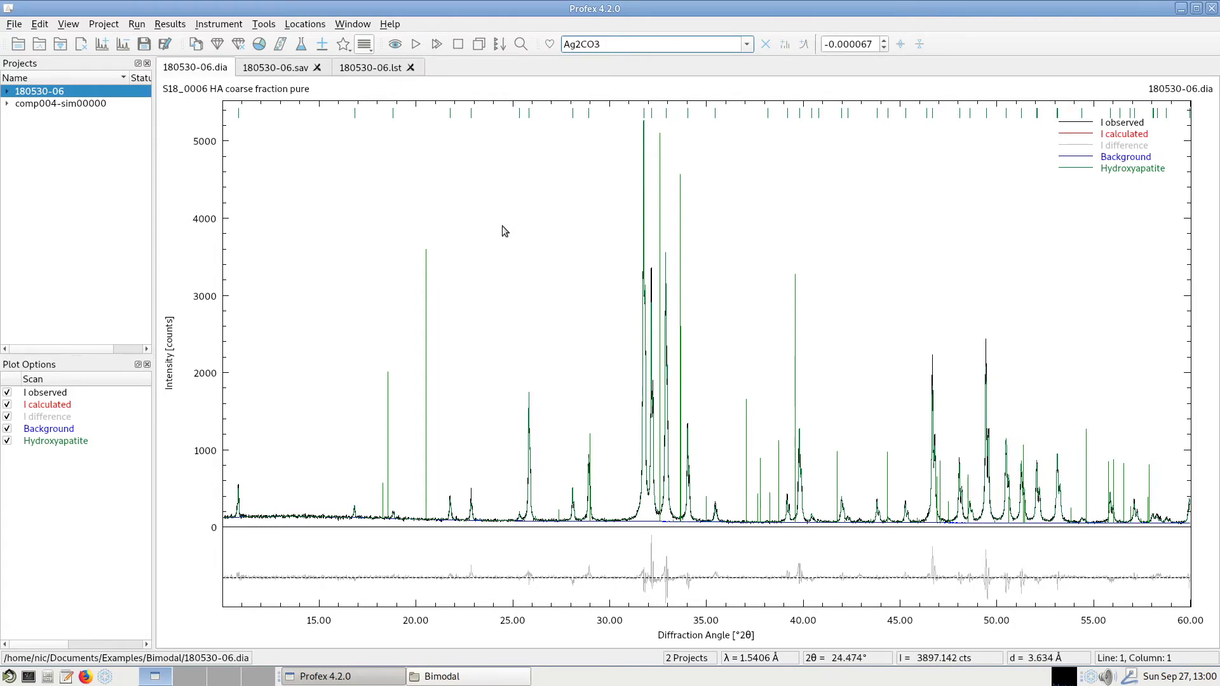
drag(502, 231, 493, 436)
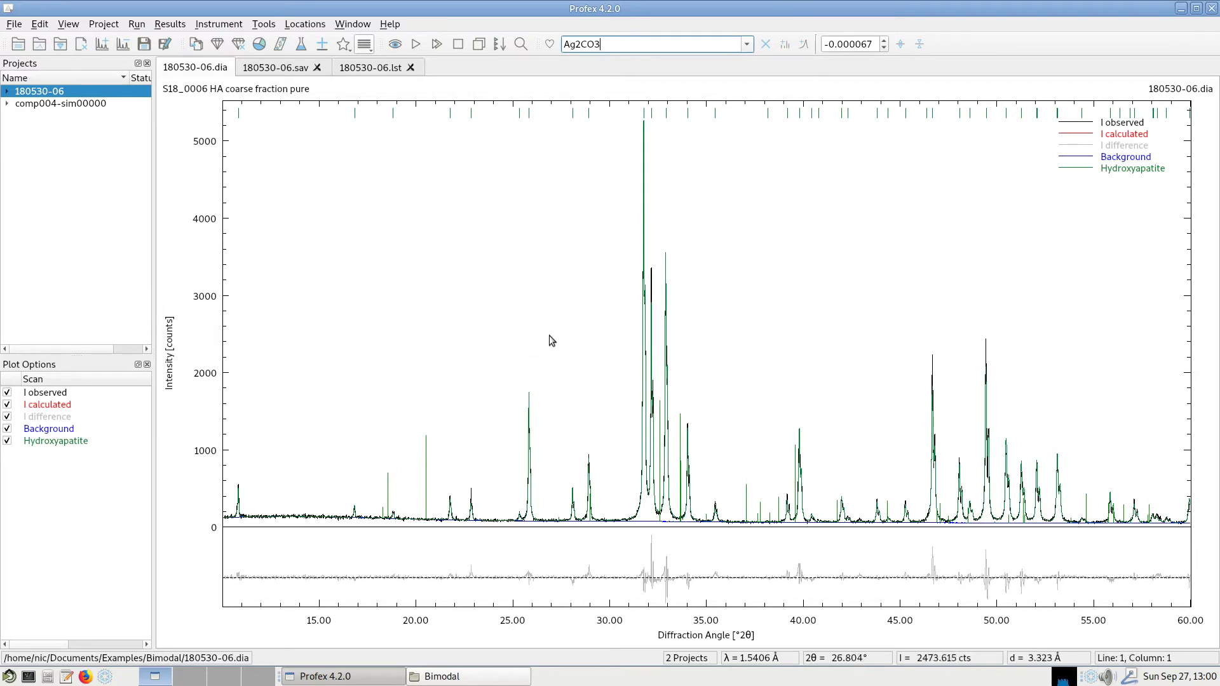
key(Return)
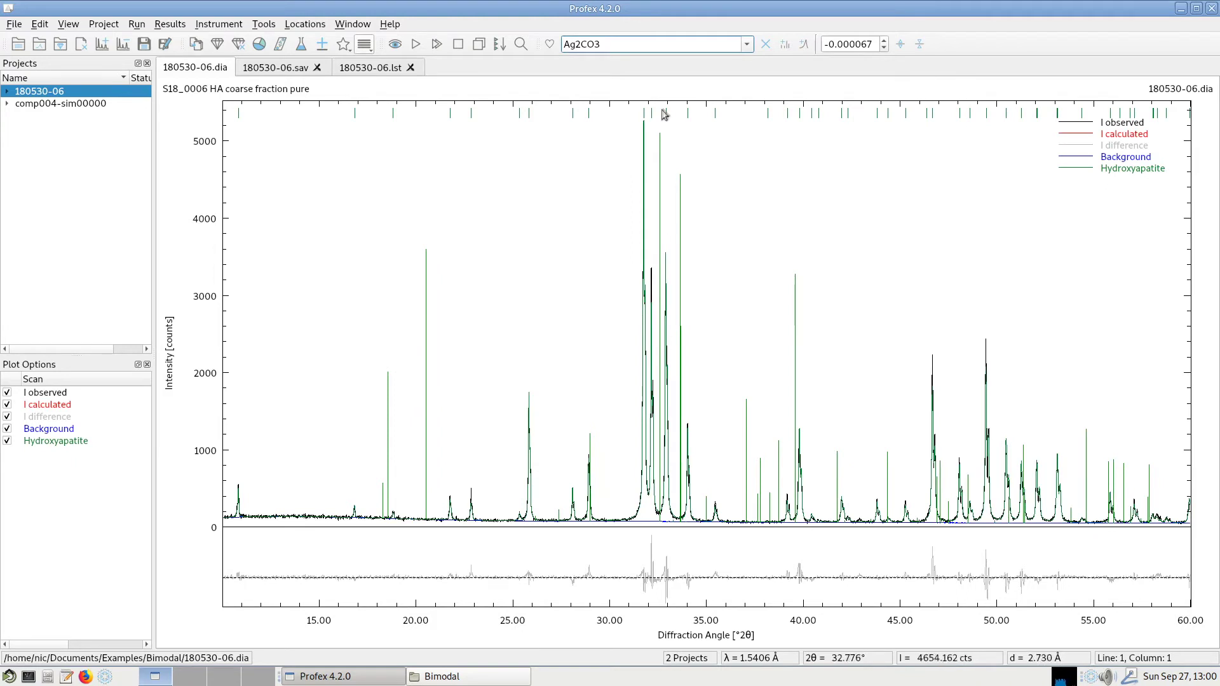
click(765, 45)
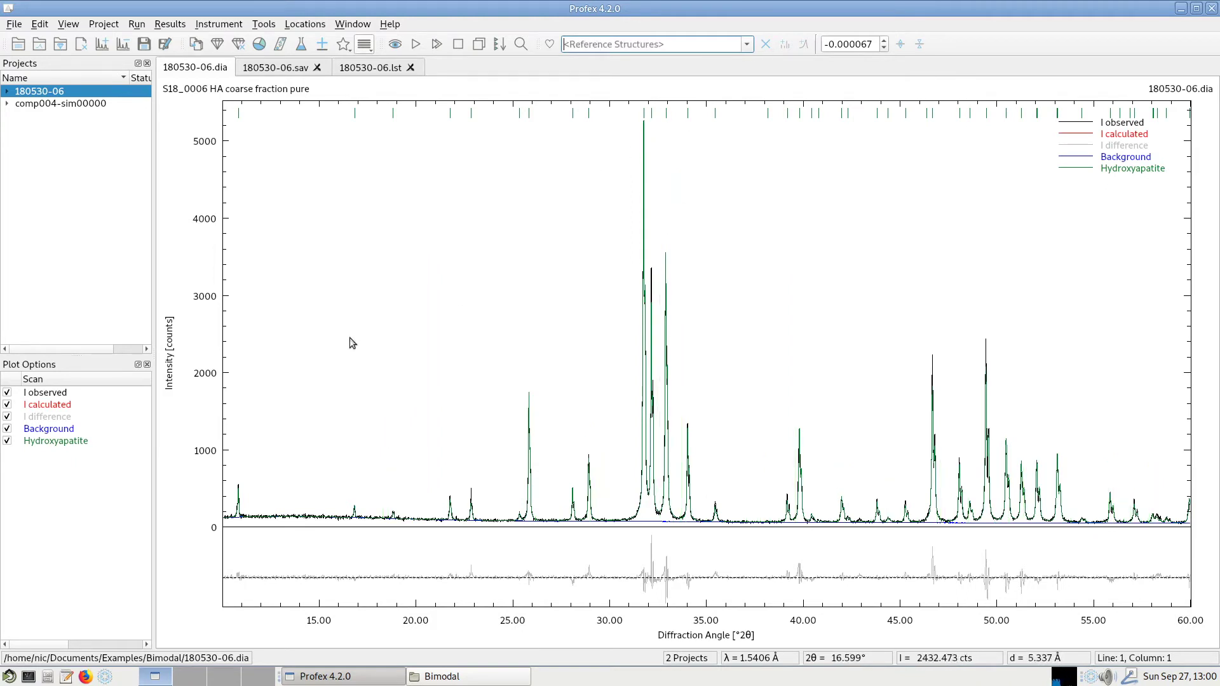
- Show I calculated in bold red, zoom into 30–36° and back, then restore normal display
click(52, 406)
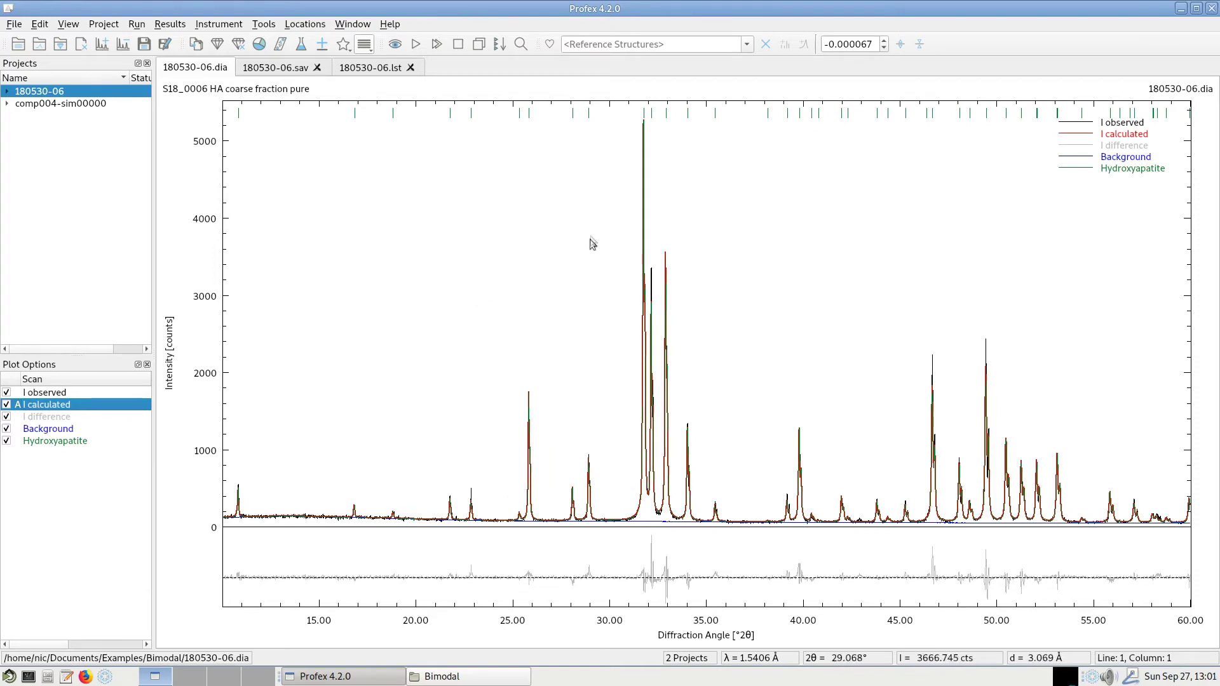
click(590, 216)
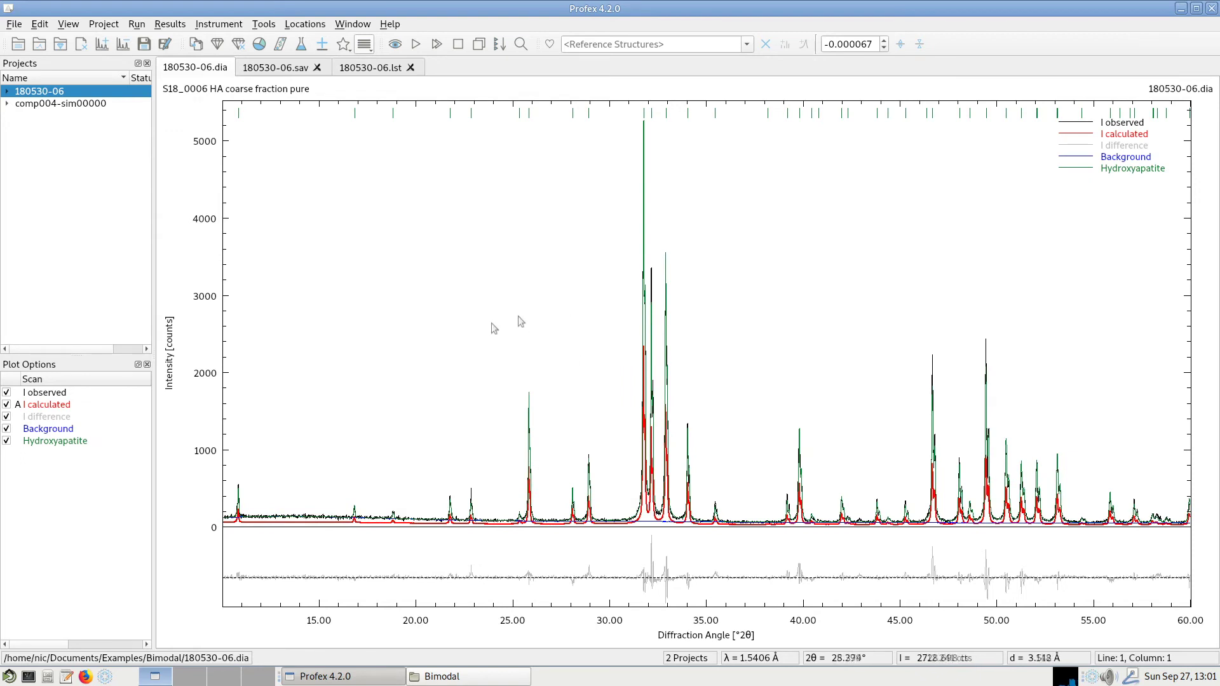
drag(721, 334, 605, 386)
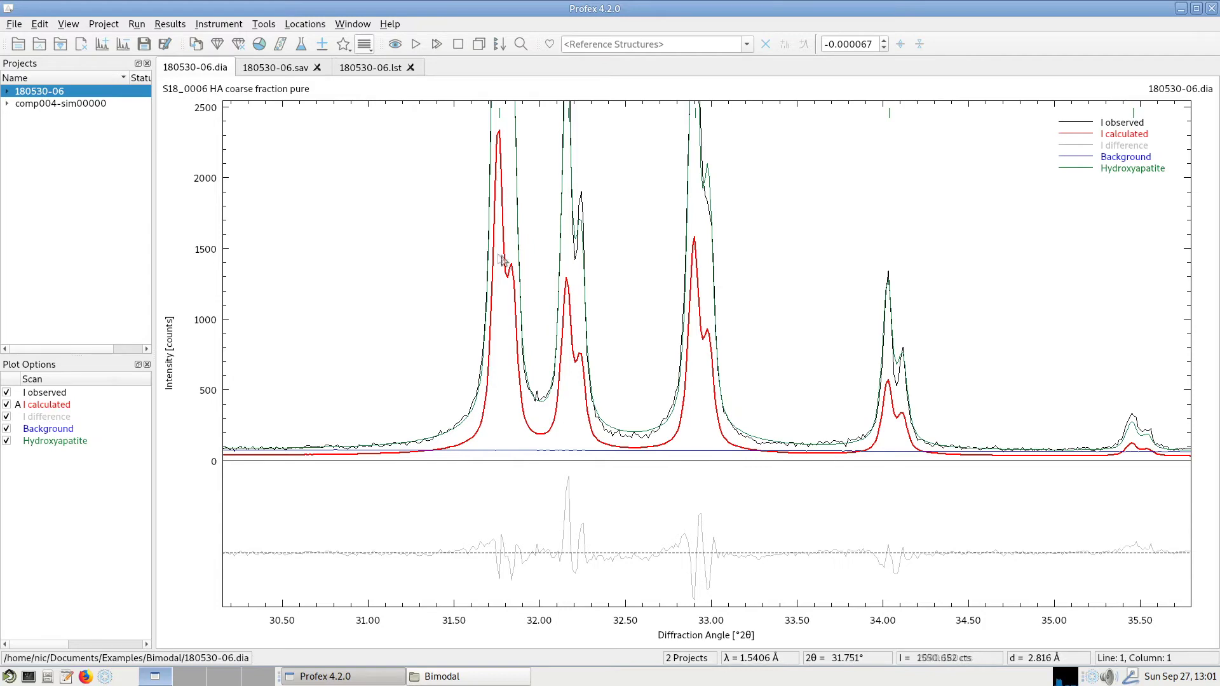
right_click(360, 324)
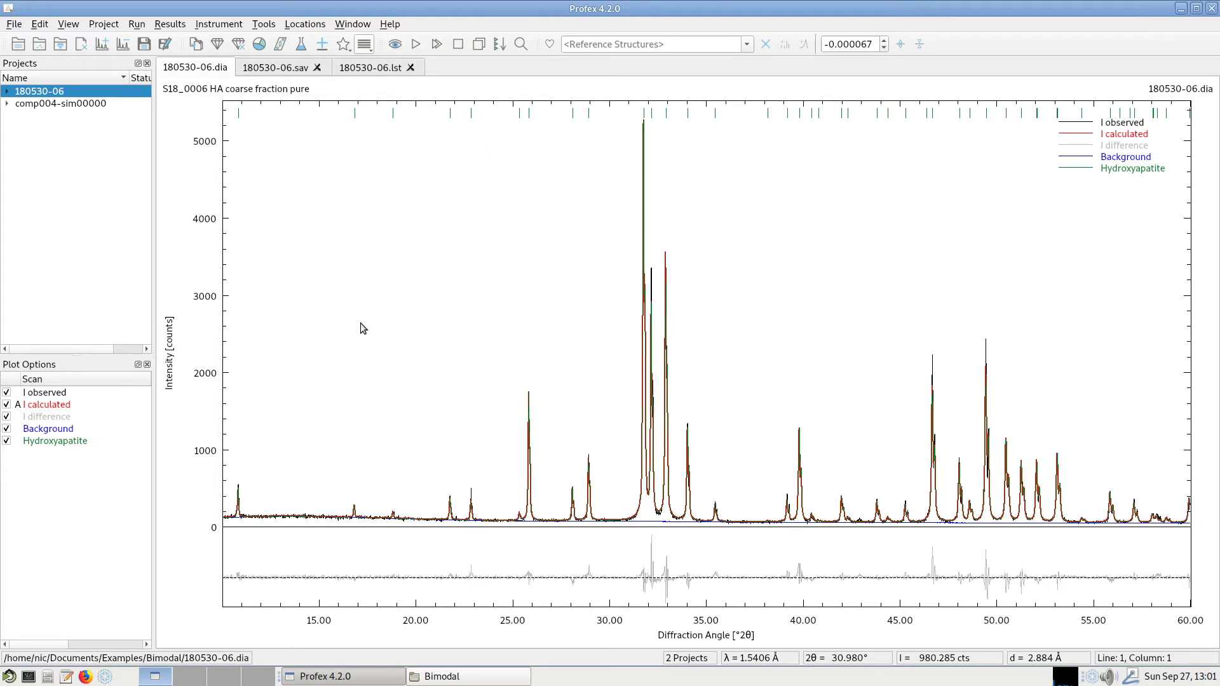
click(82, 405)
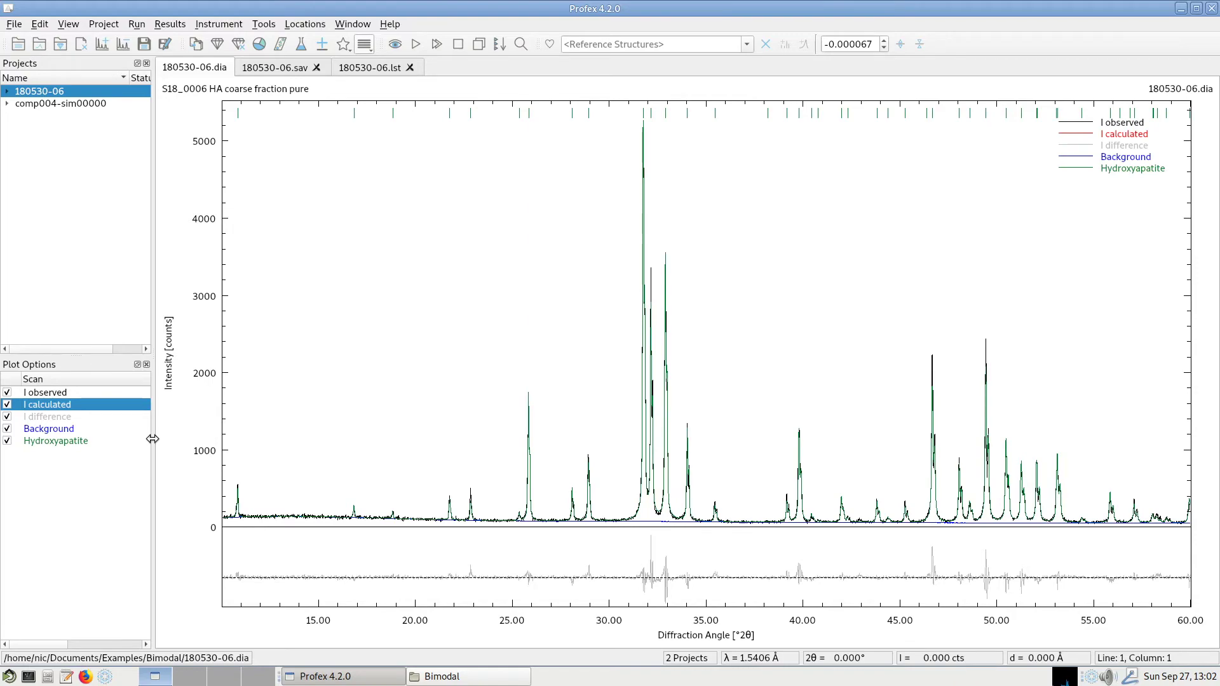
- Widen Plot Options and set vertical offsets of 12000 for Hydroxyapatite and 4500 for I calculated
drag(153, 439, 202, 447)
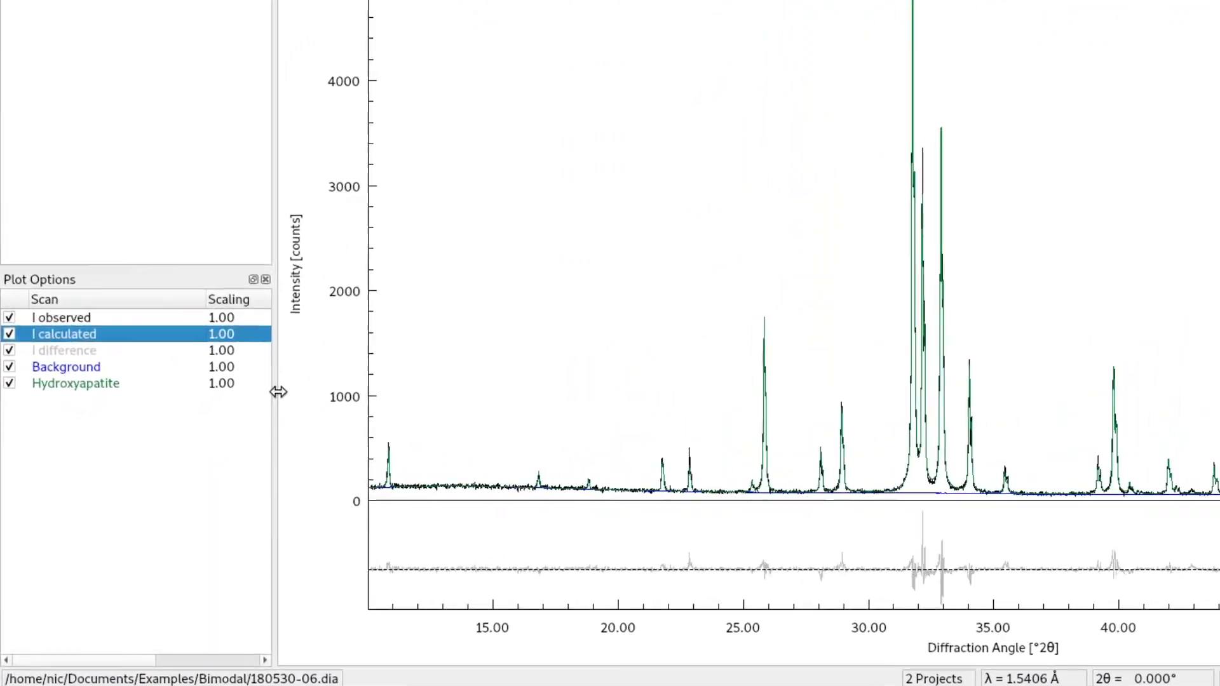
drag(278, 392, 446, 426)
drag(657, 343, 735, 351)
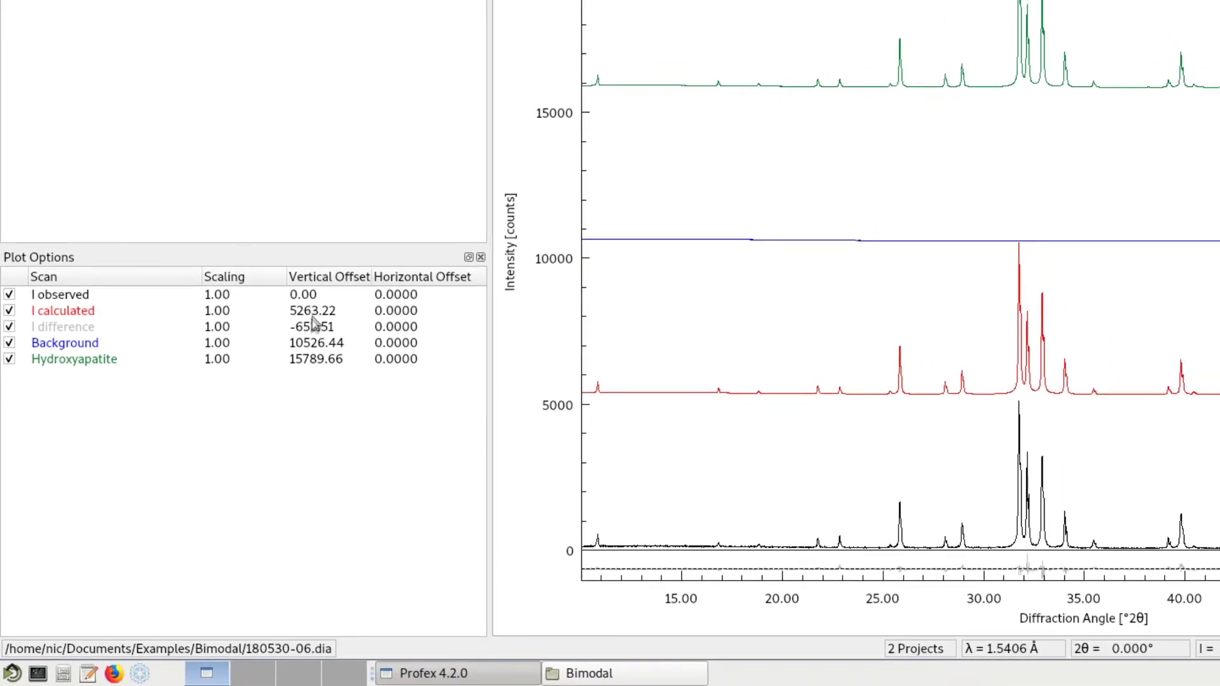
click(316, 362)
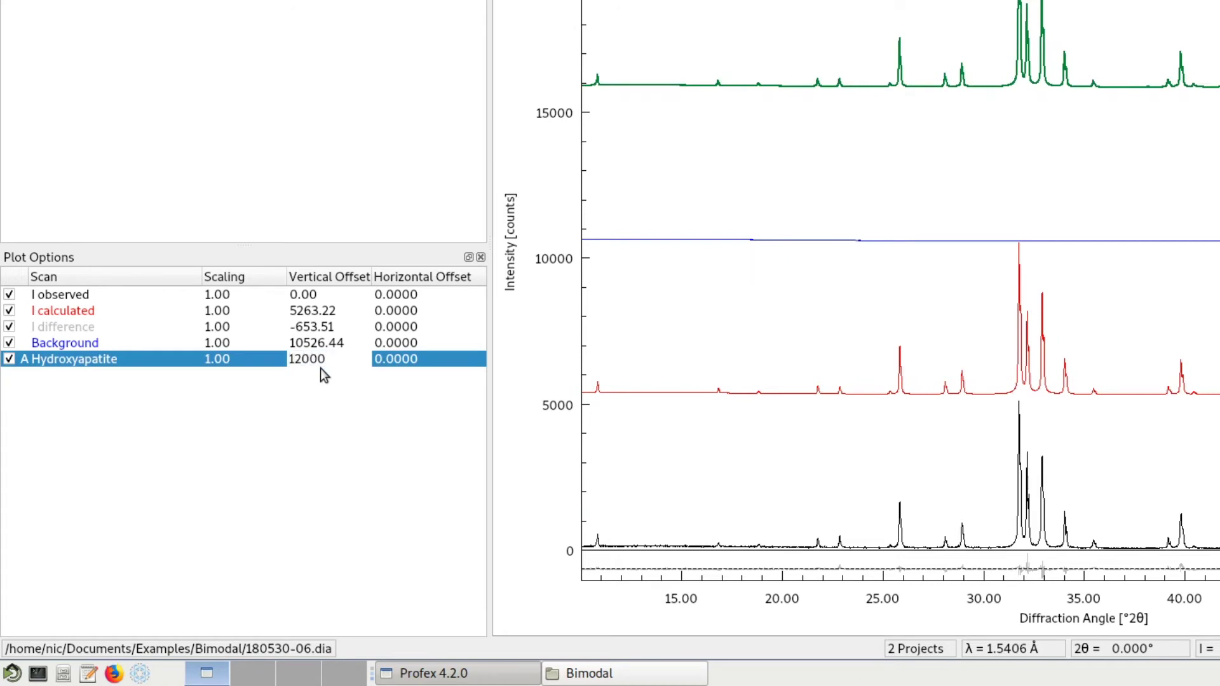
key(Return)
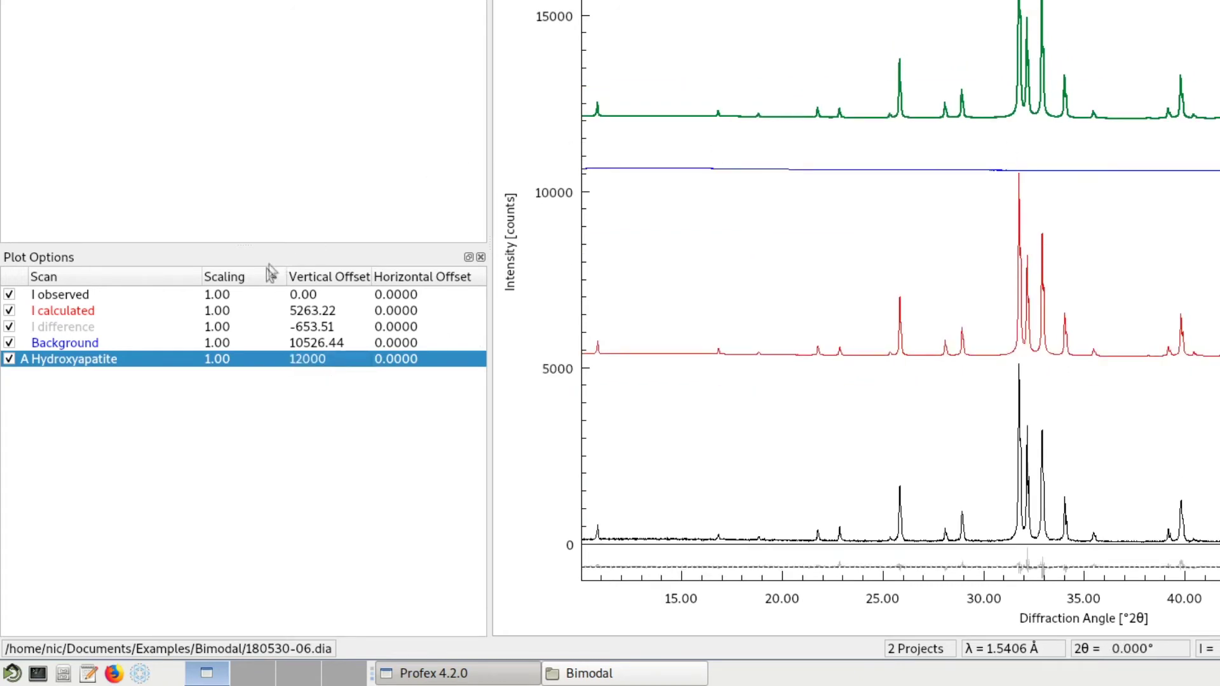
click(330, 311)
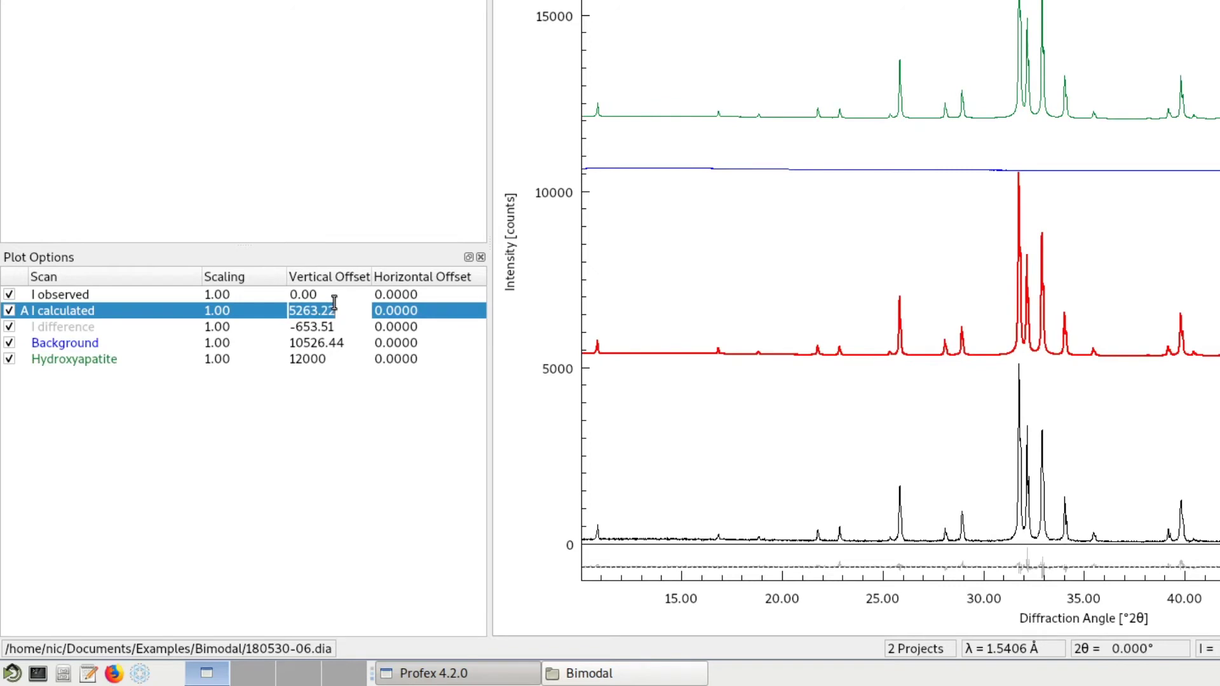
text(4500)
key(Return)
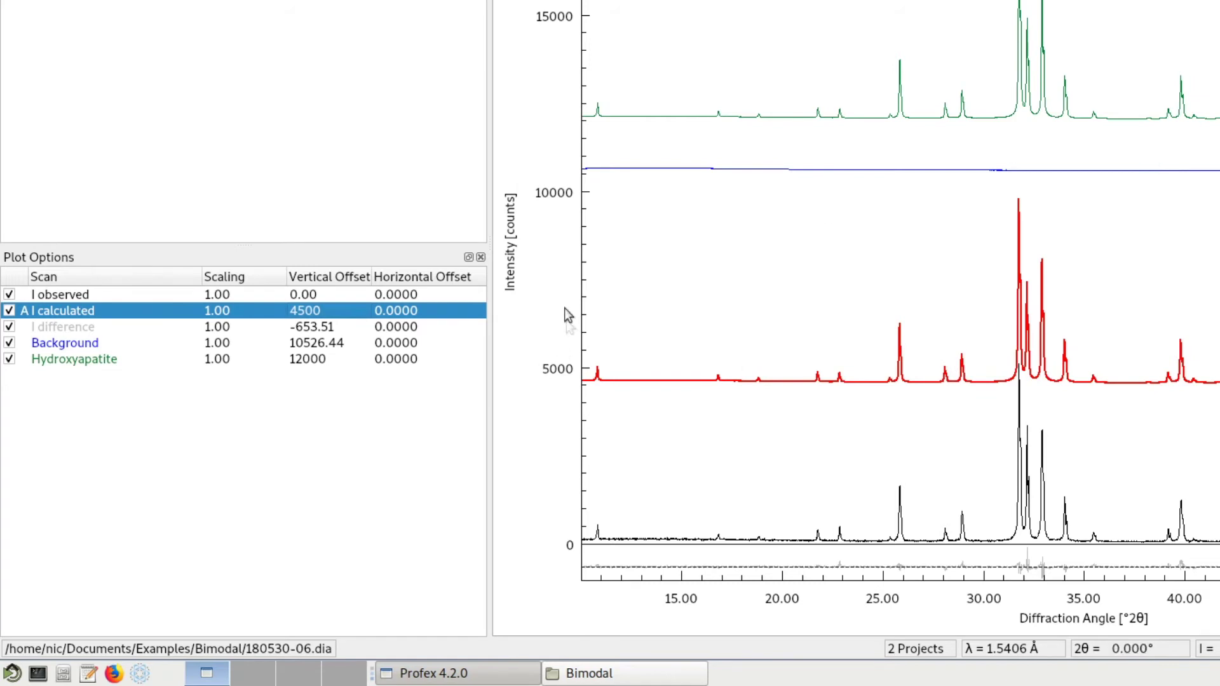
- Scale I calculated to 0.5 and add small horizontal offsets to the scans
drag(1067, 300, 1062, 422)
double_click(212, 311)
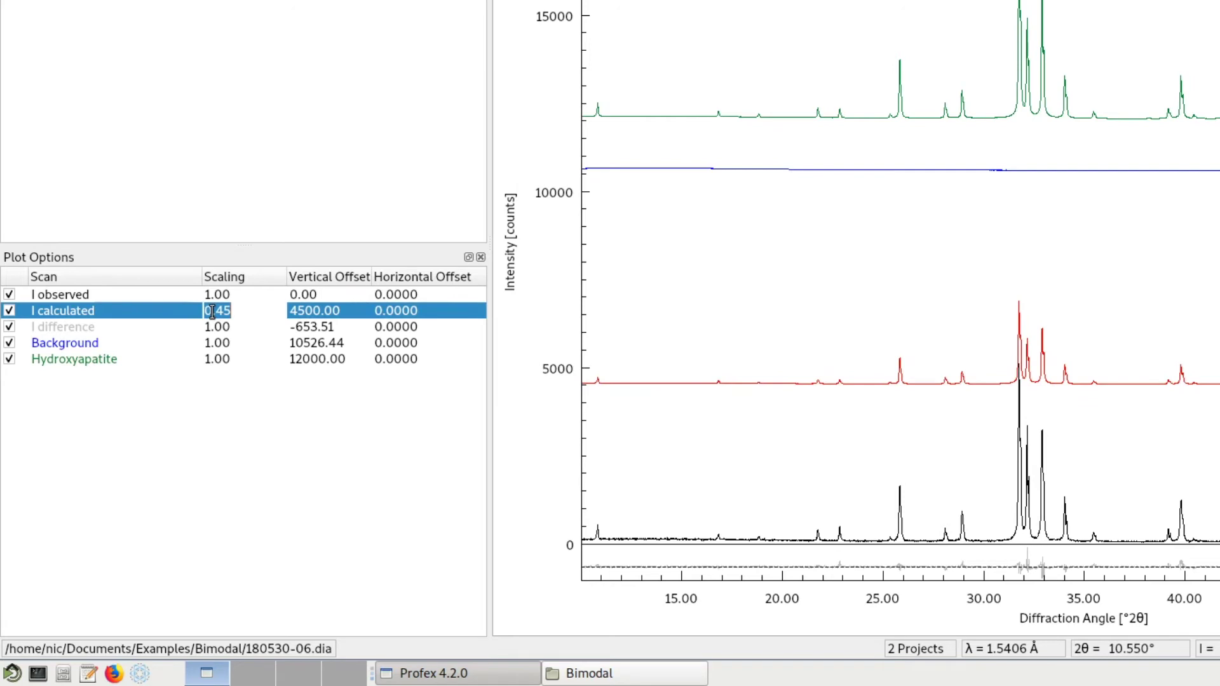
text(0.5)
key(Return)
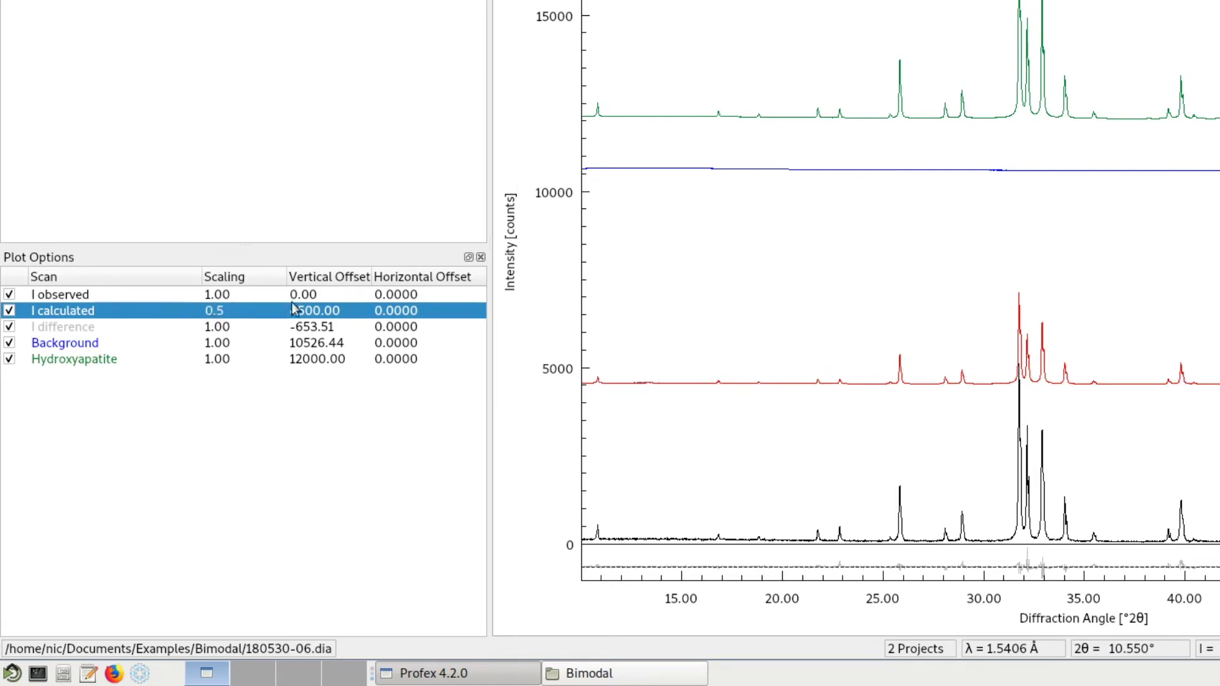
scroll(909, 309, up, 3)
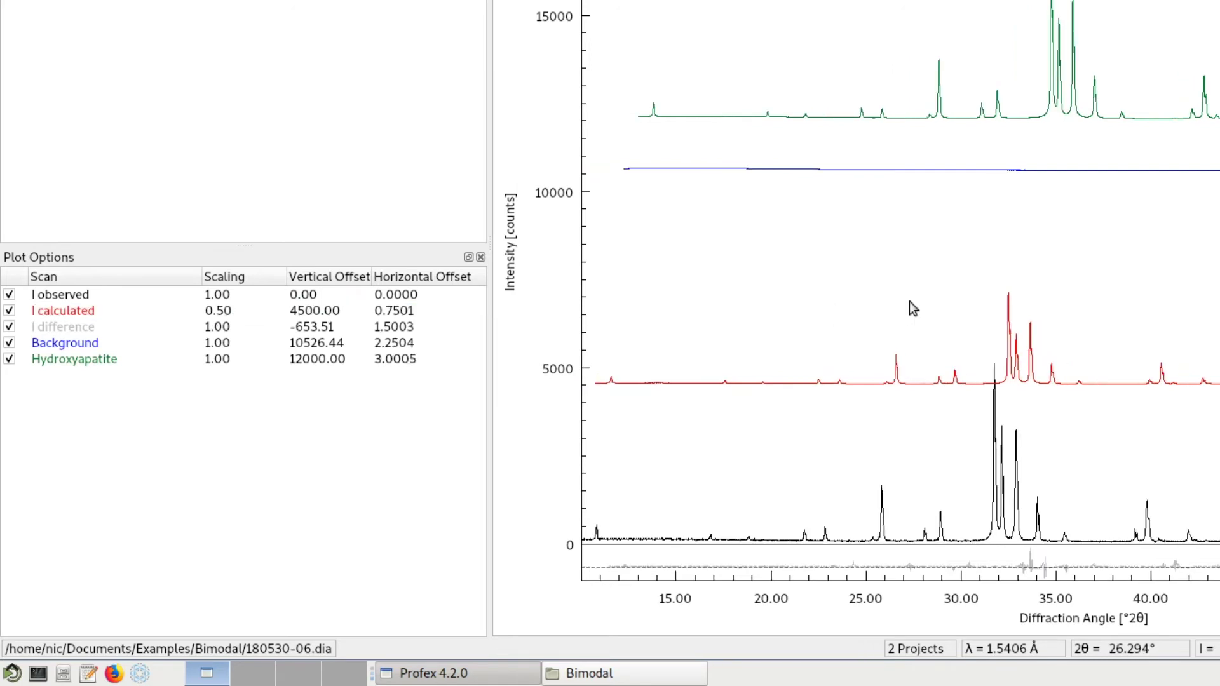
scroll(909, 308, down, 2)
scroll(909, 302, down, 1)
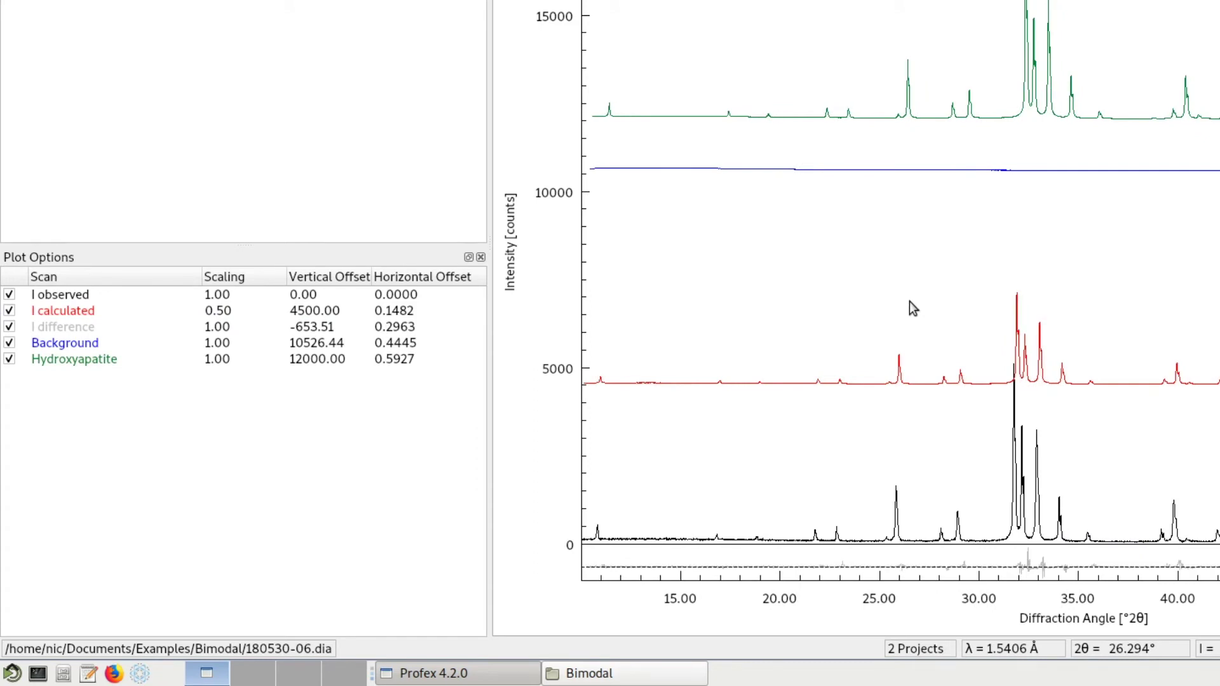
- Reset all curve offsets to zero and reset the I calculated curve's scaling to 1.00
key(Escape)
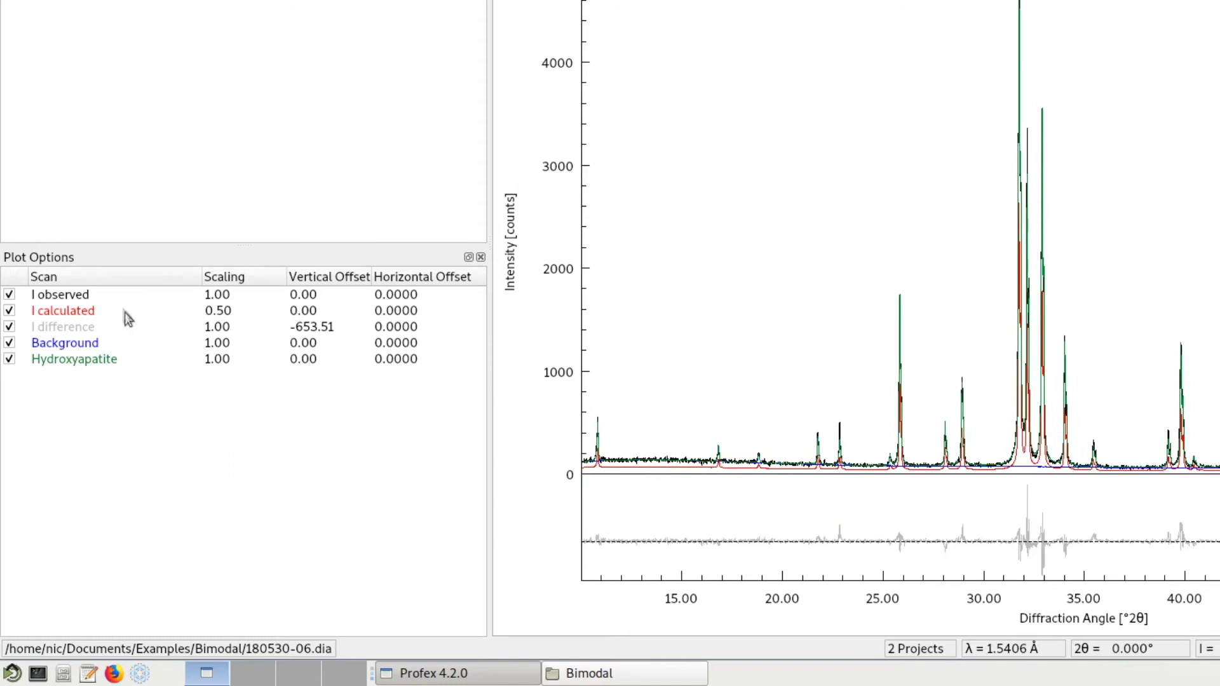
click(81, 312)
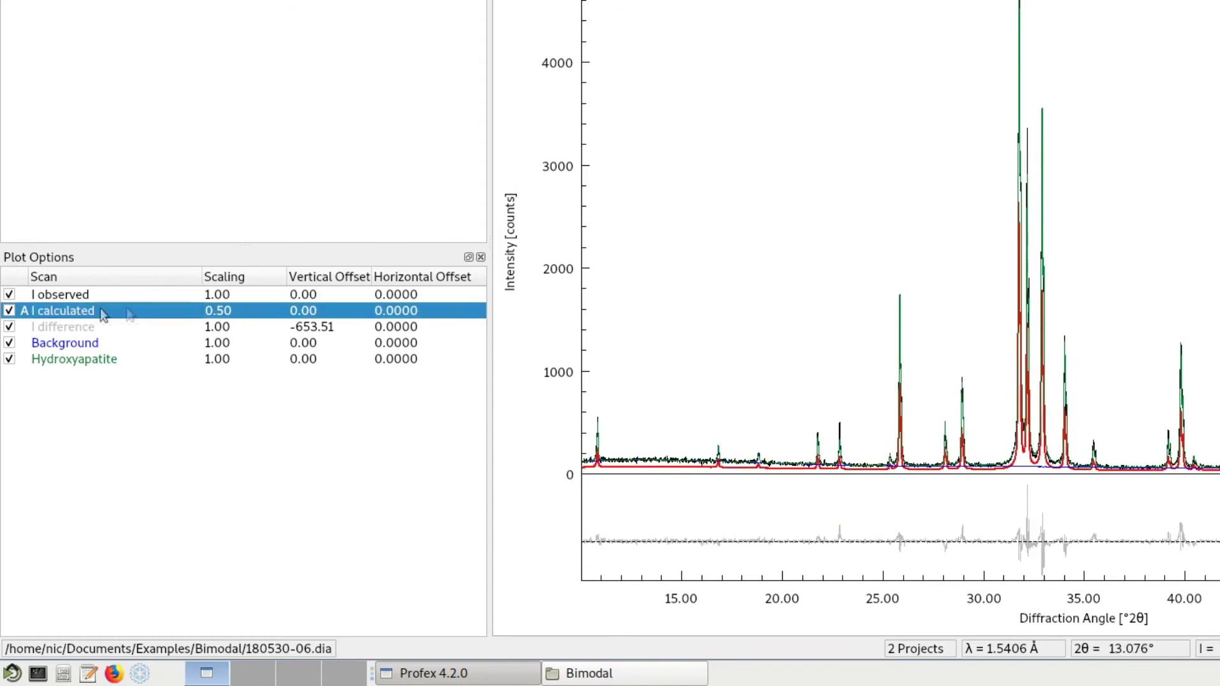
key(Escape)
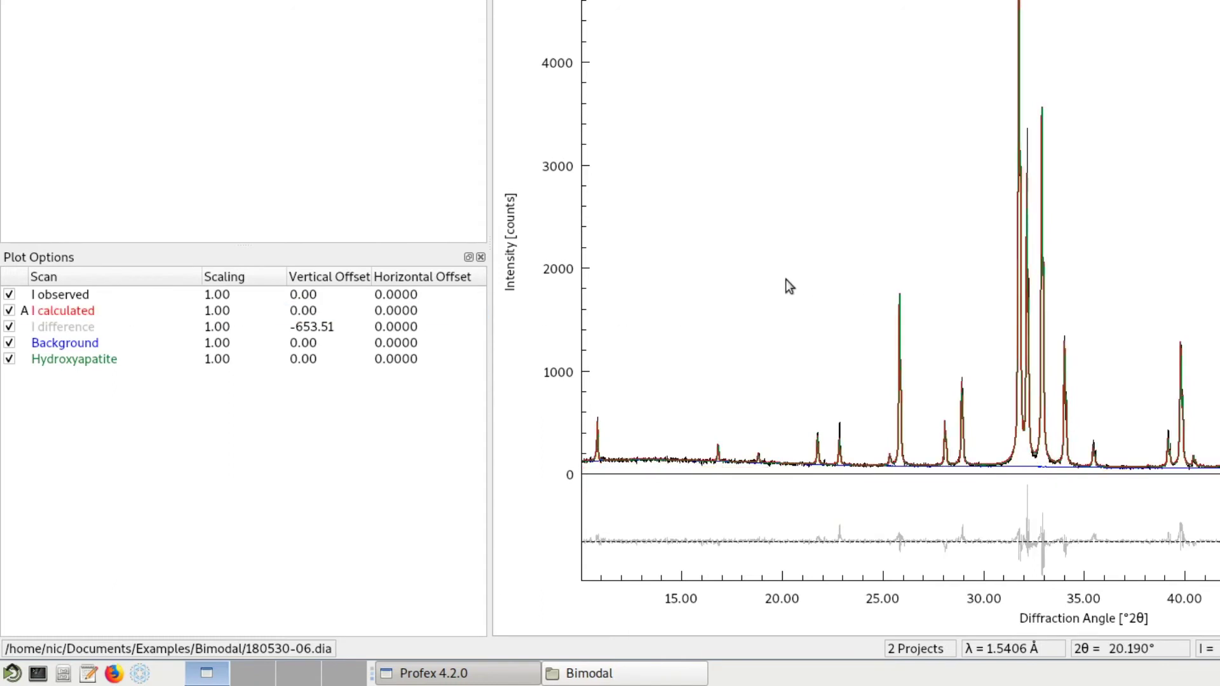
click(74, 313)
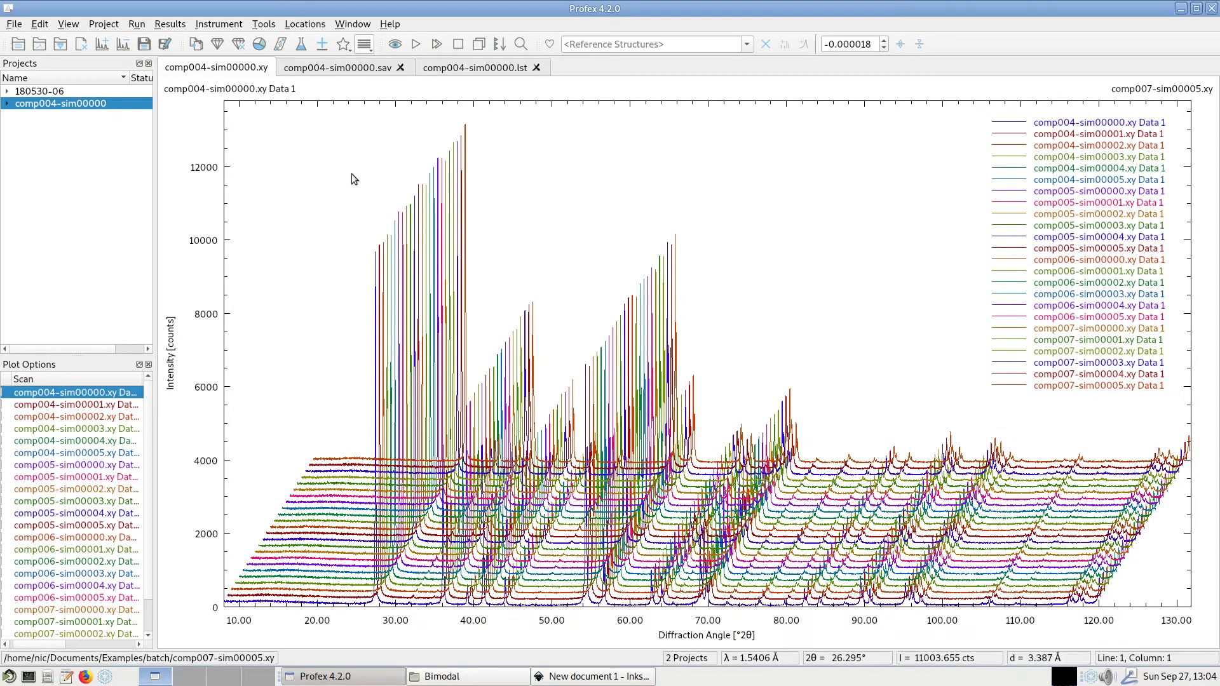
click(165, 47)
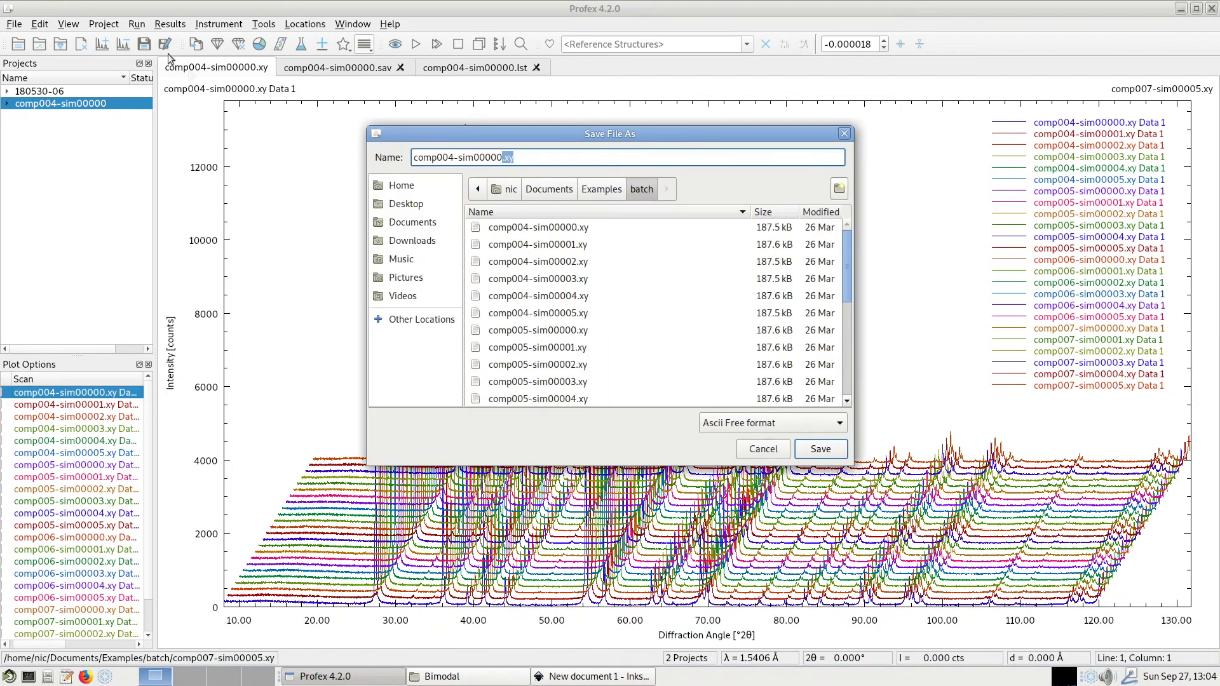
click(767, 431)
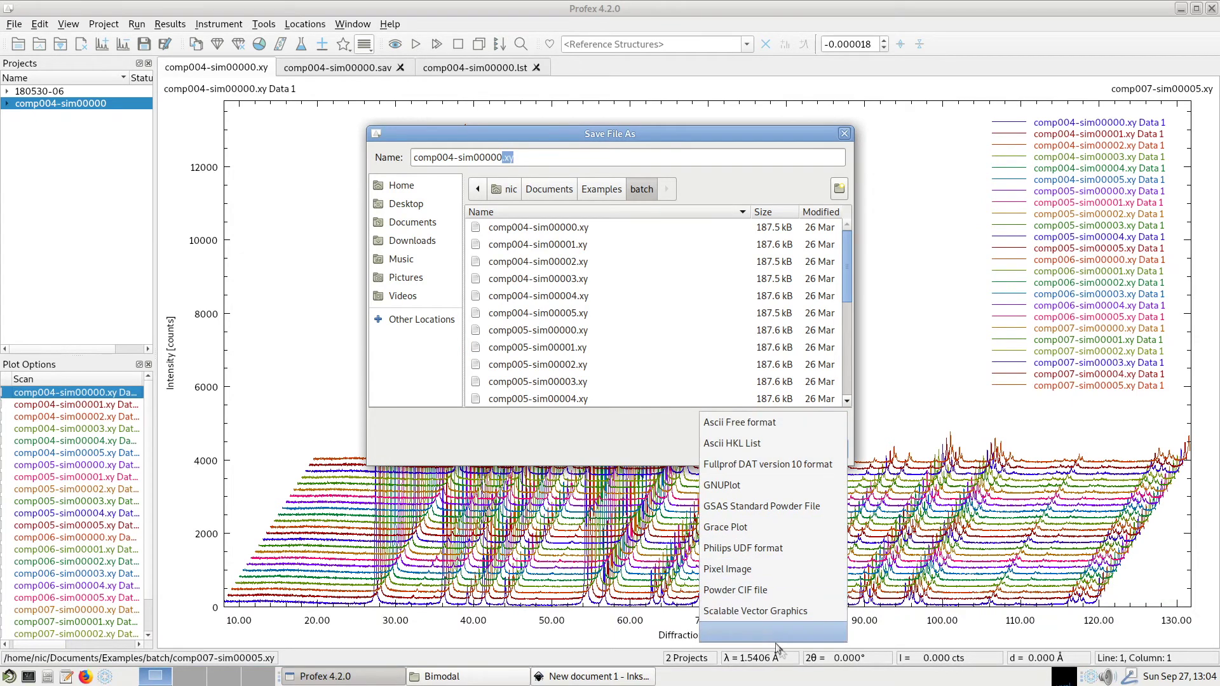
click(755, 612)
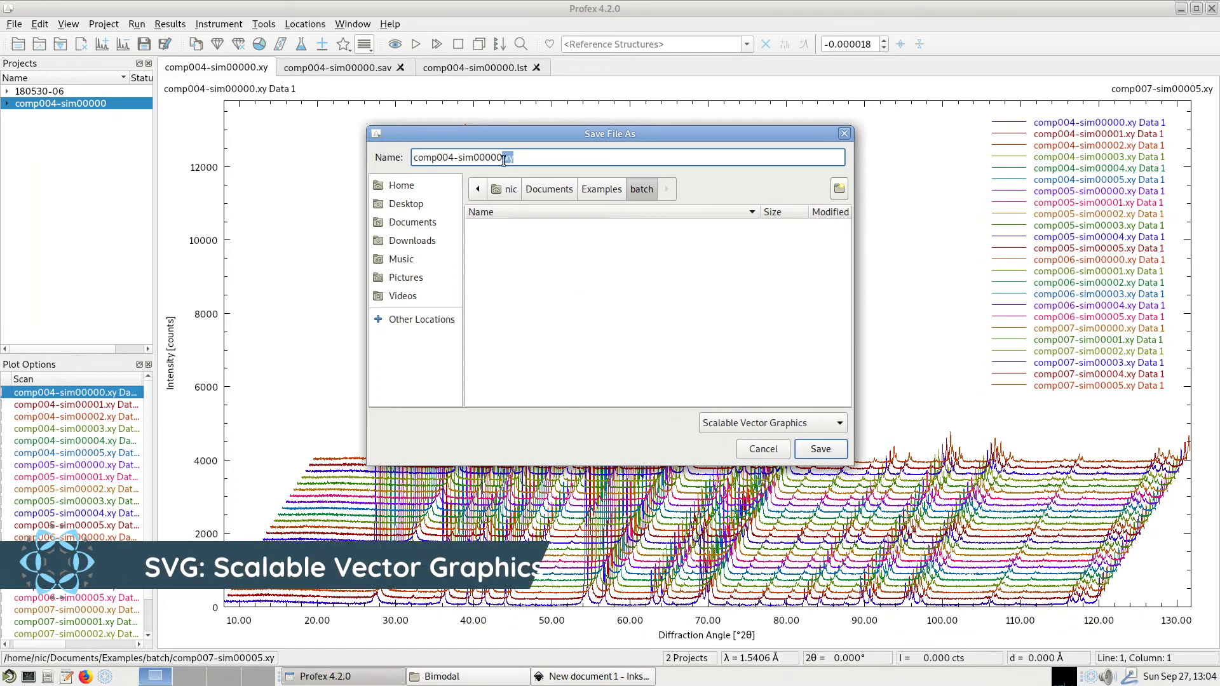
drag(512, 157, 395, 155)
key(alt+Up)
key(alt+Up)
key(alt+Up)
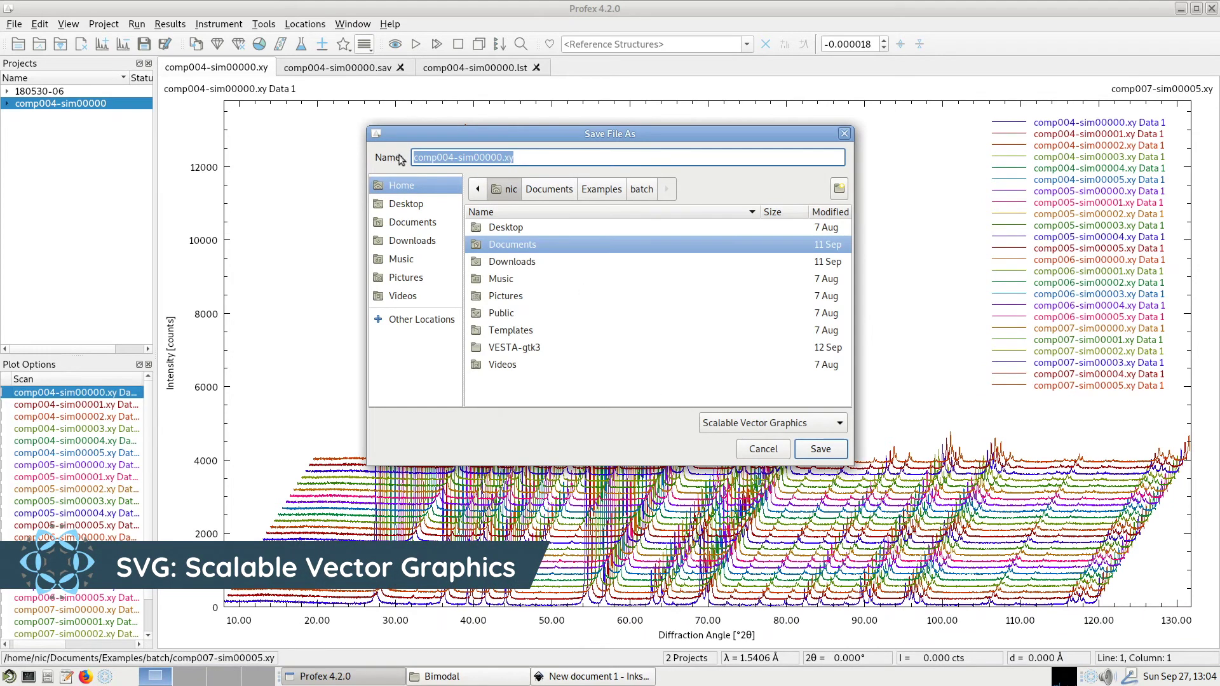
text(graph.sv)
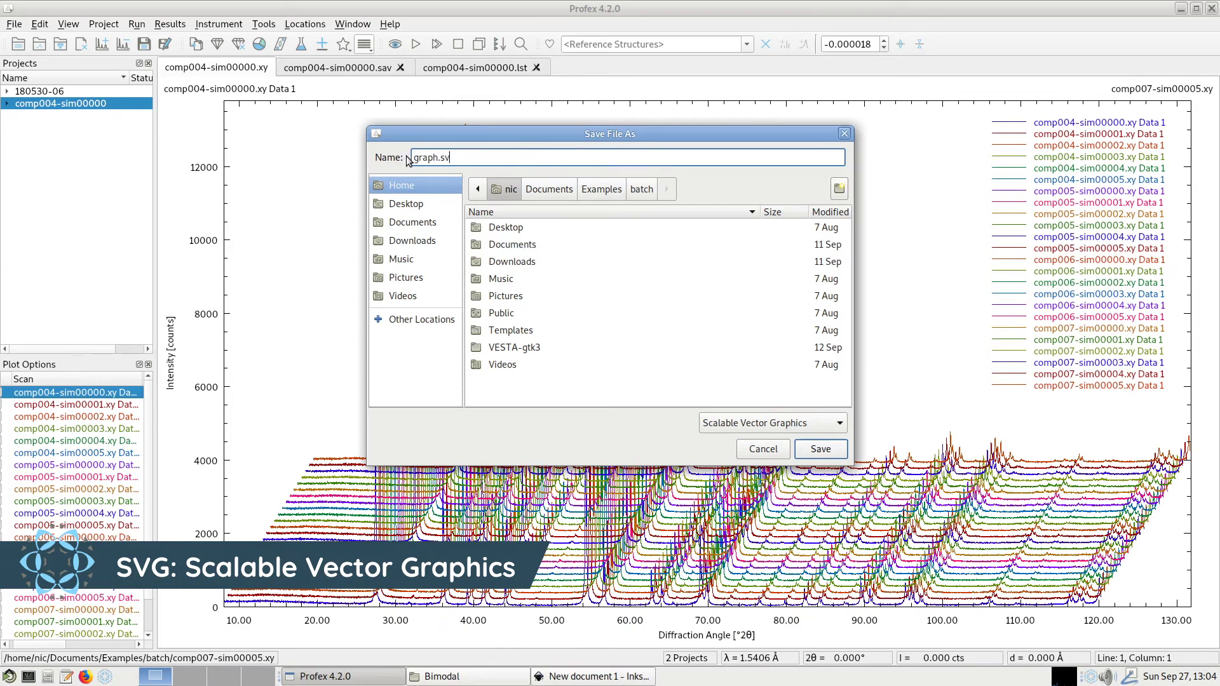
text(g)
key(Return)
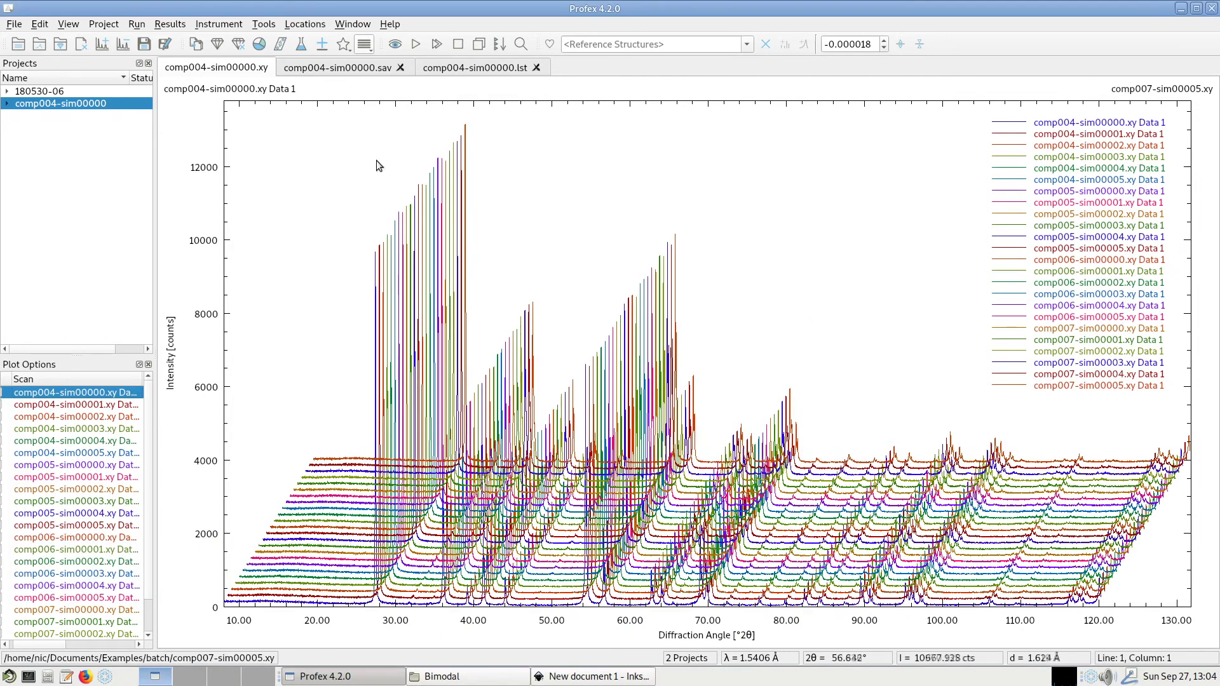
click(629, 678)
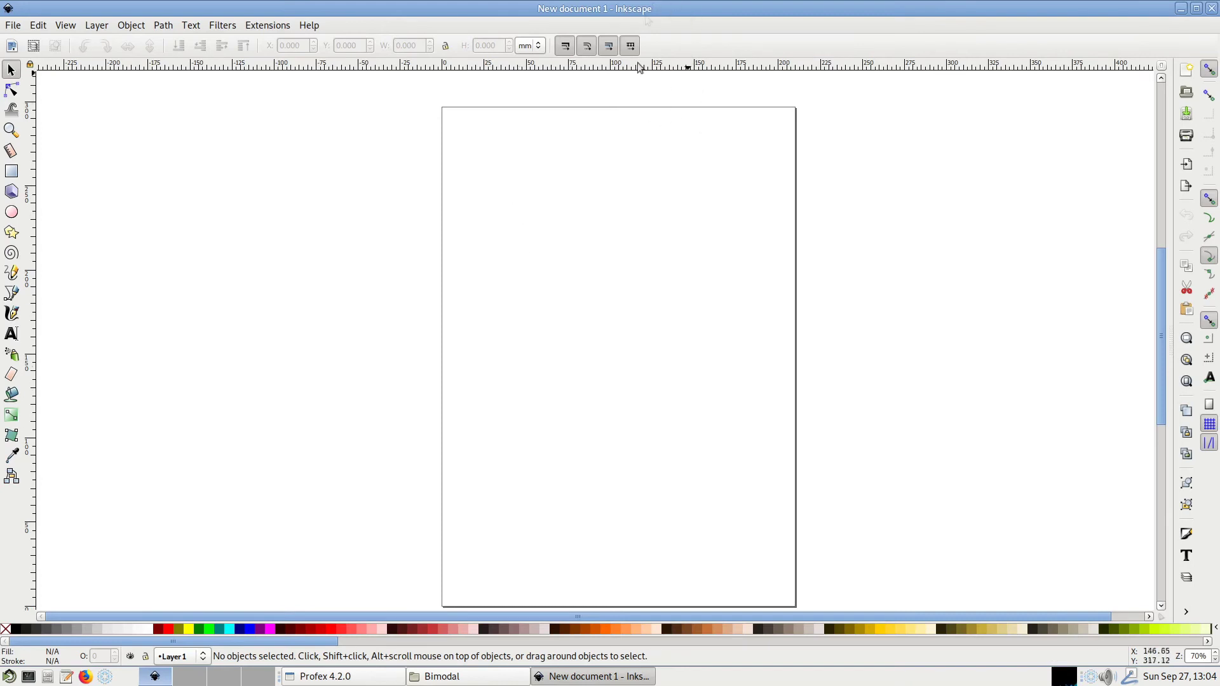
- Open the exported graph.svg file in Inkscape through File > Open
click(15, 28)
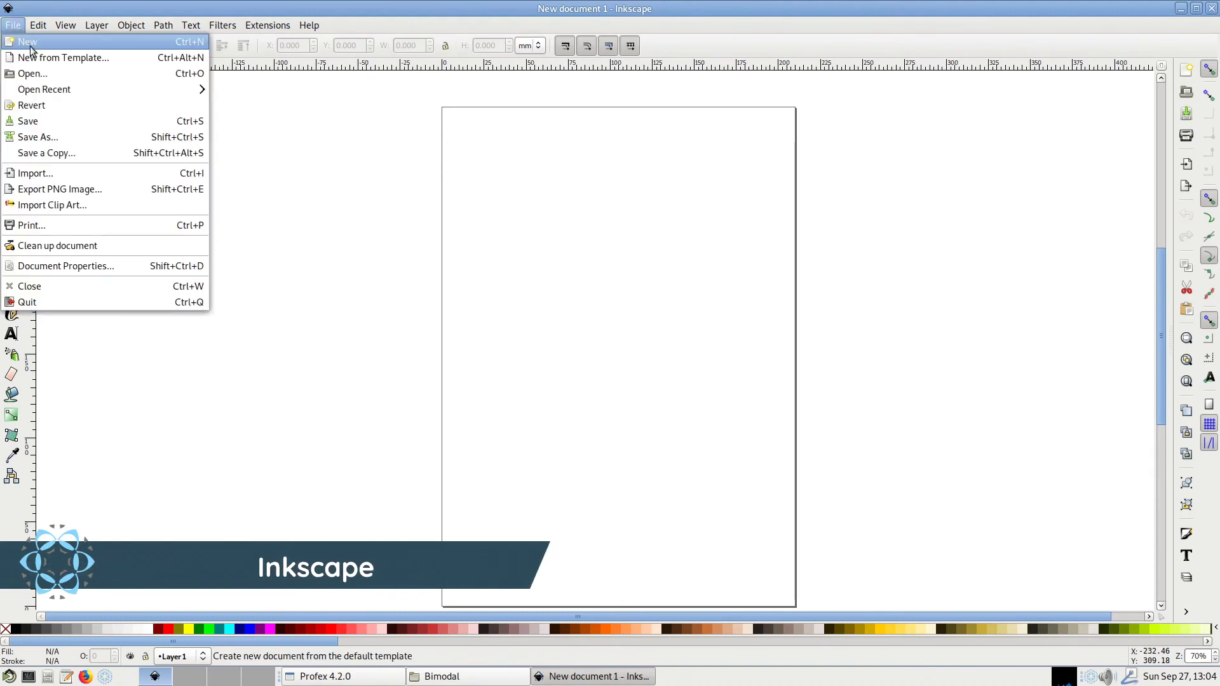
click(44, 74)
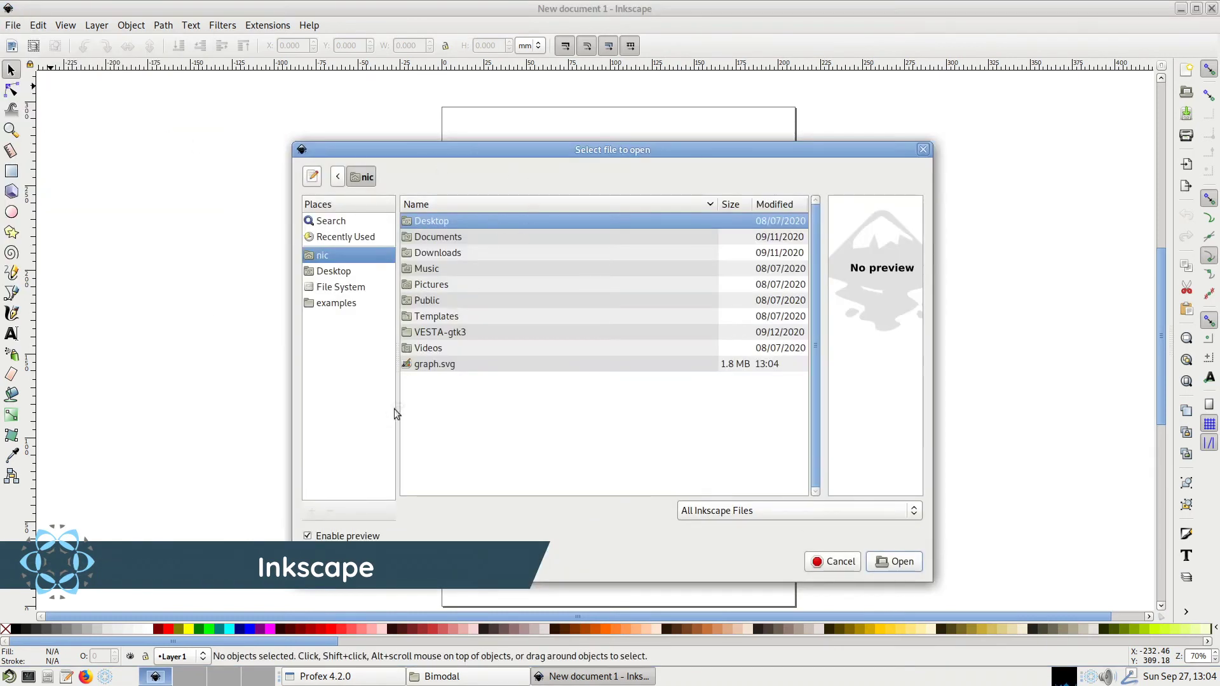
click(450, 368)
click(899, 563)
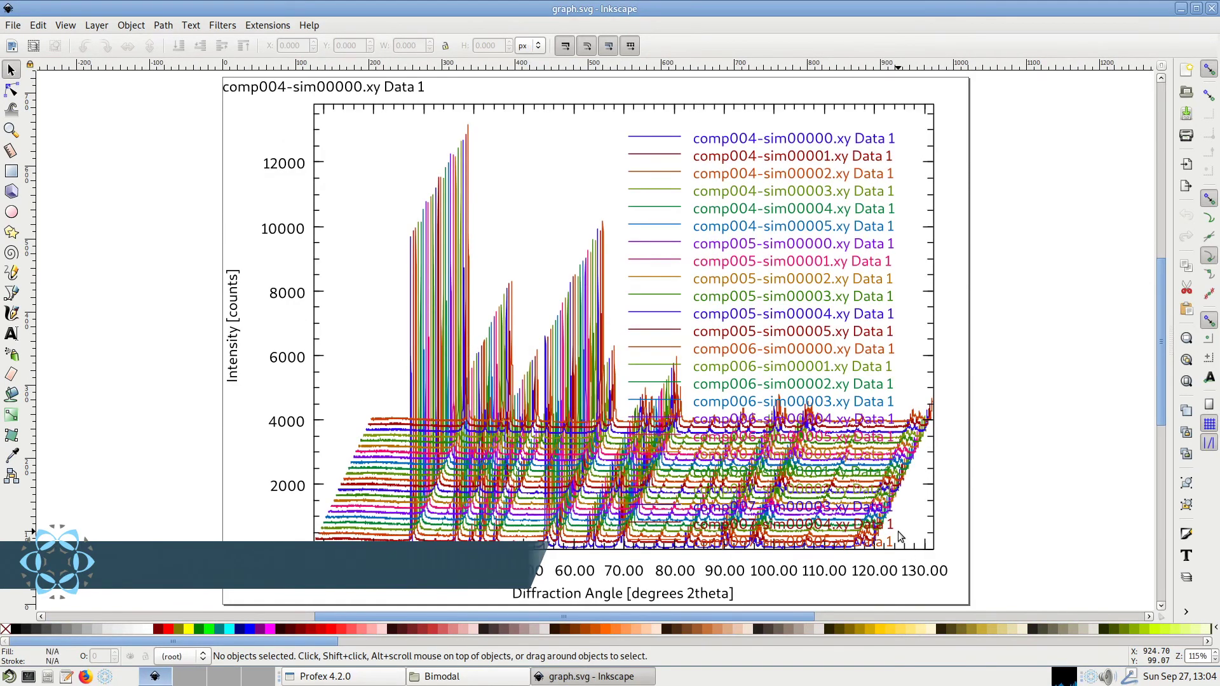
- Ungroup the imported graph into its individual objects with Ctrl+Shift+G
click(653, 440)
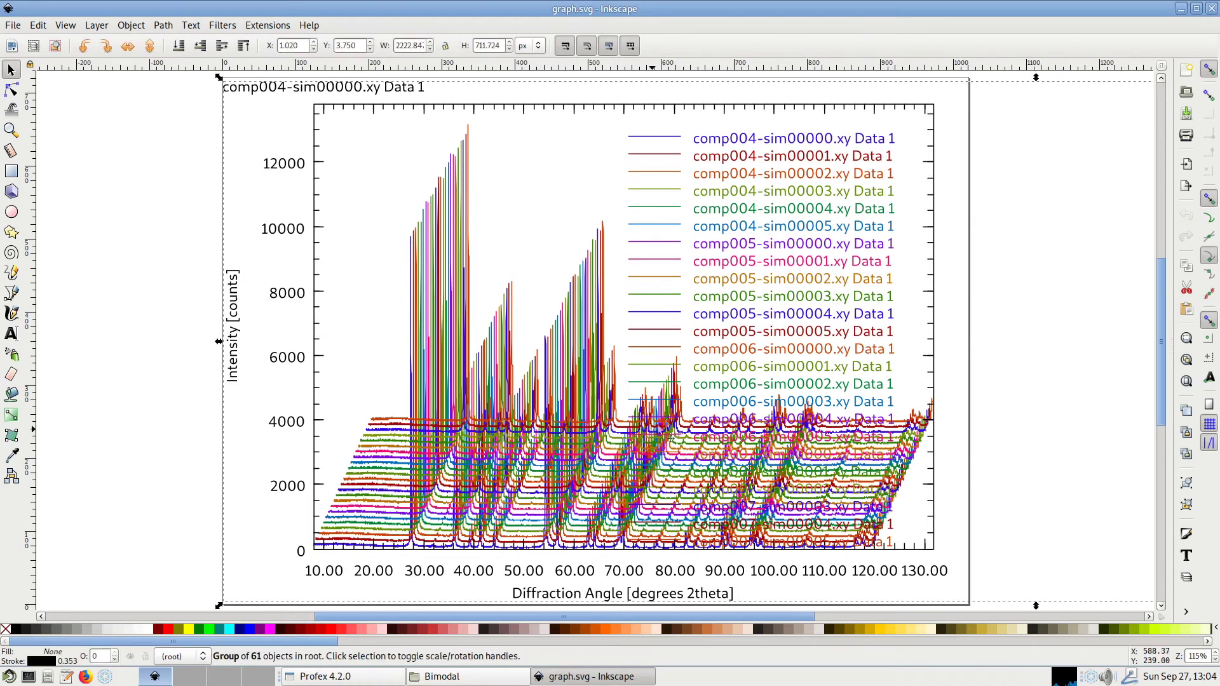
key(ctrl+shift)
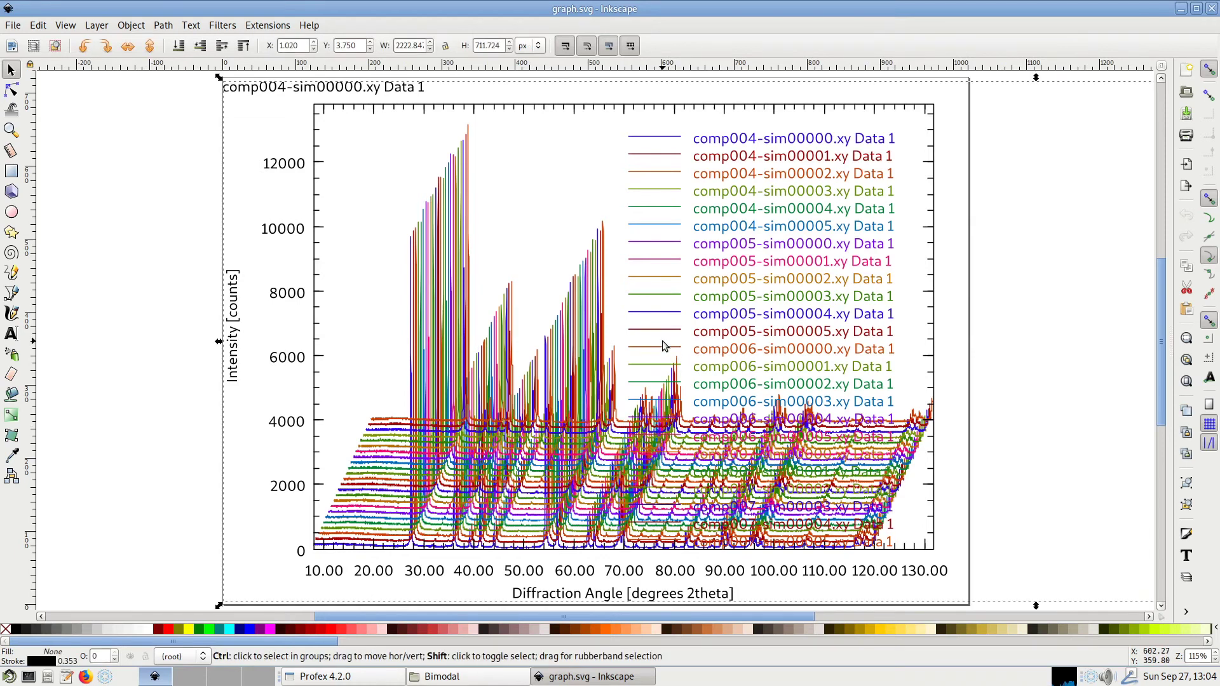
key(ctrl+shift+g)
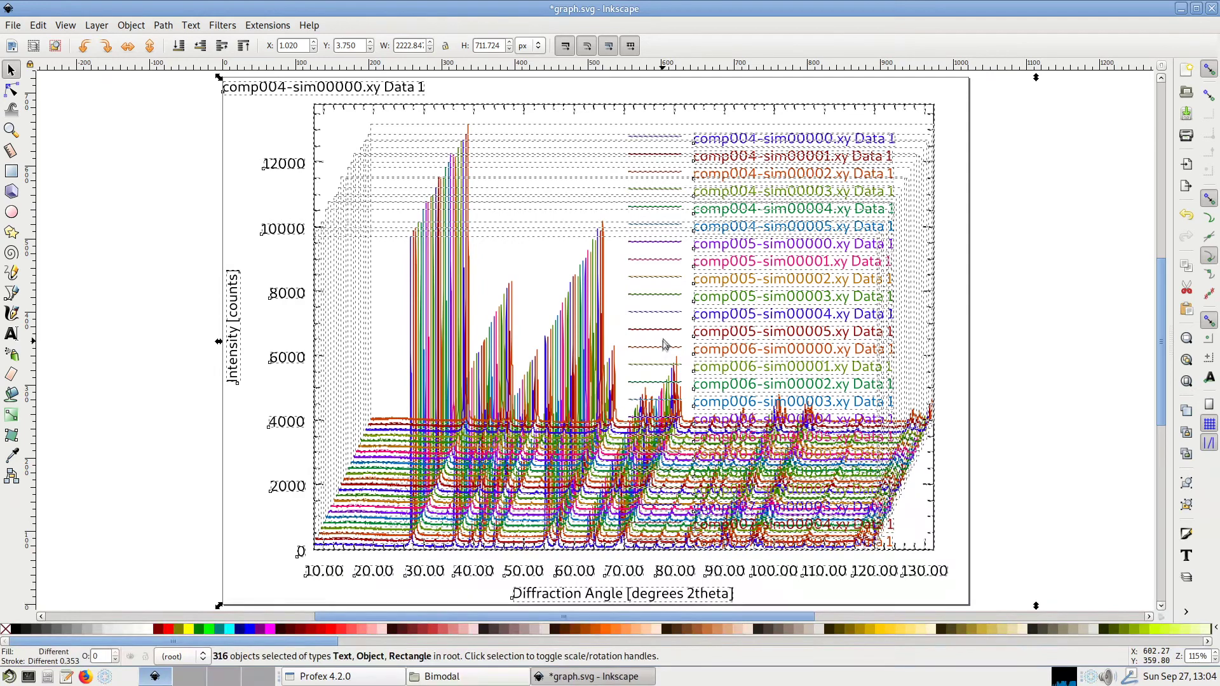
- Delete the 'comp004-sim00000.xy Data 1' title text above the plot
click(214, 253)
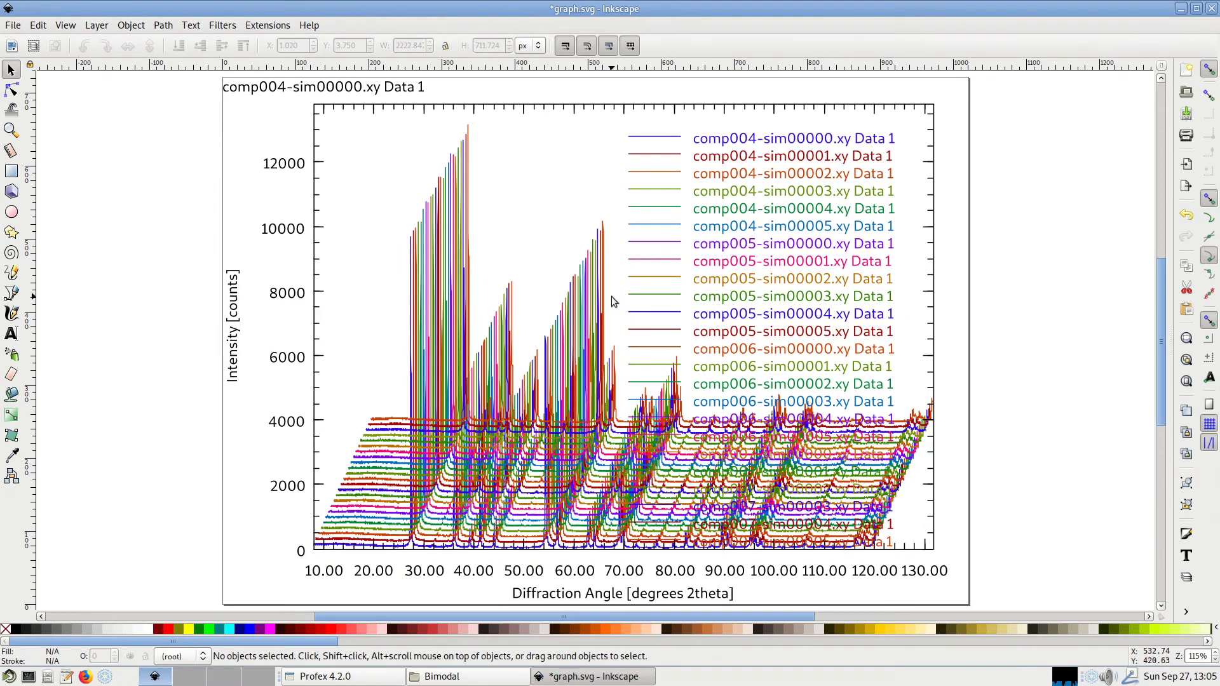
click(259, 94)
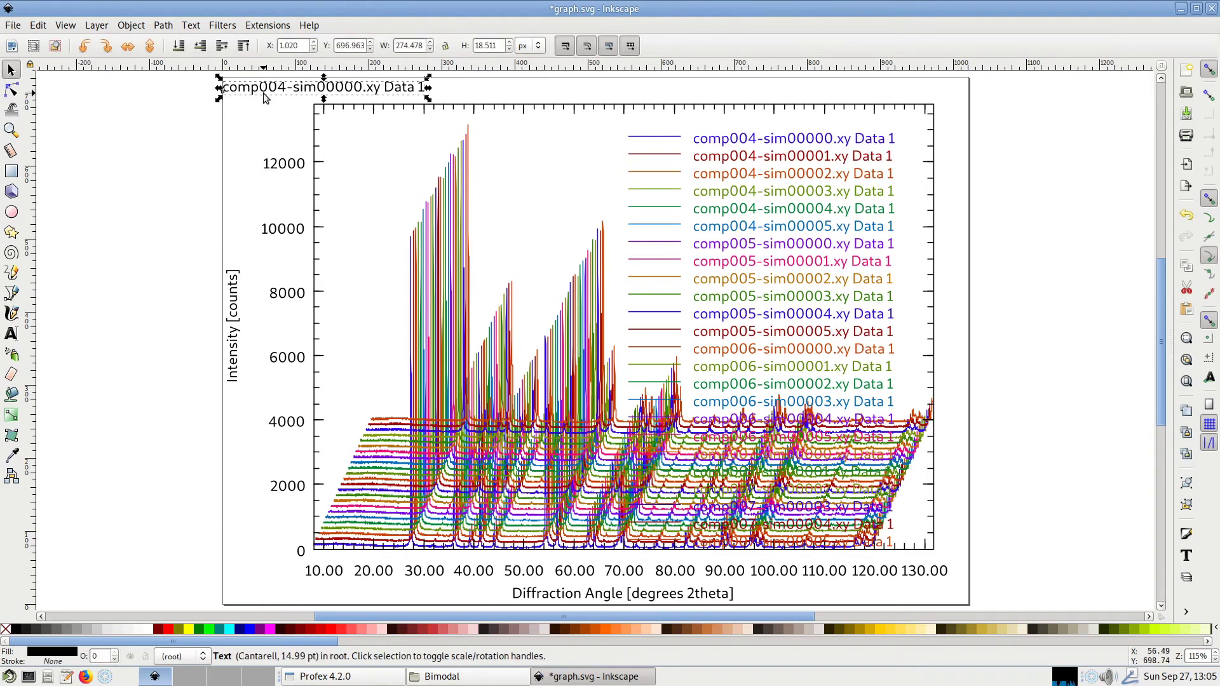
key(Delete)
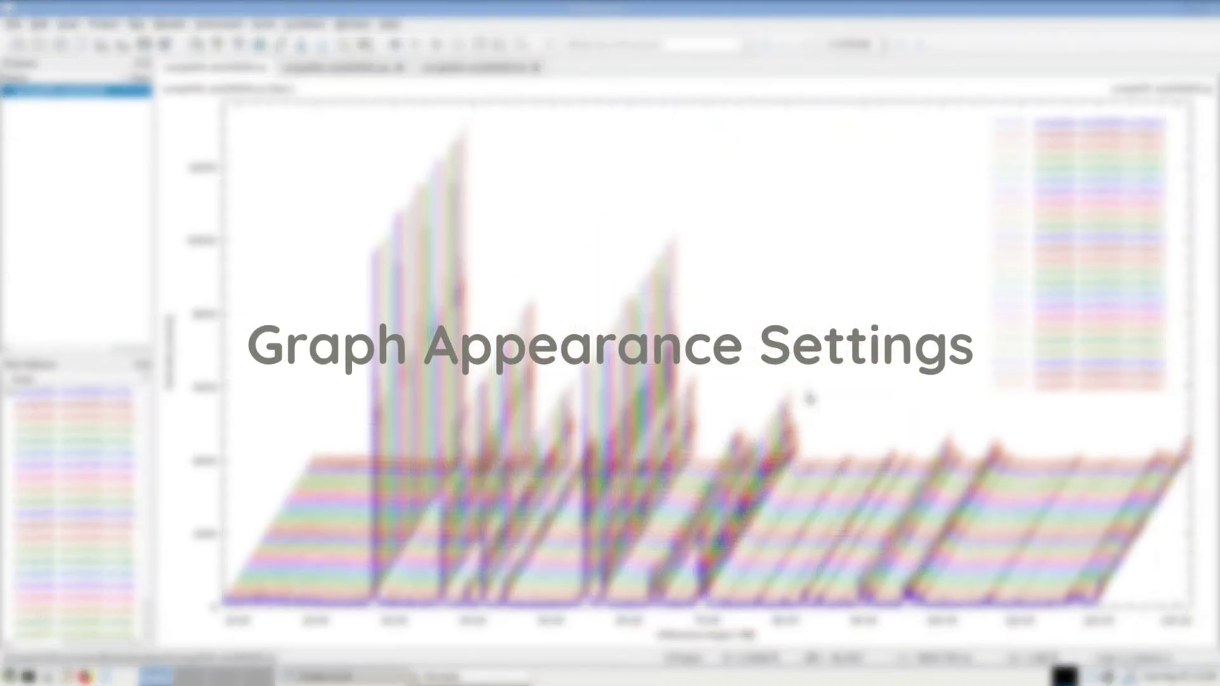
- In Preferences > Graphs > Appearance, raise display line width to 2 and enable anti-aliasing for graphs
click(63, 26)
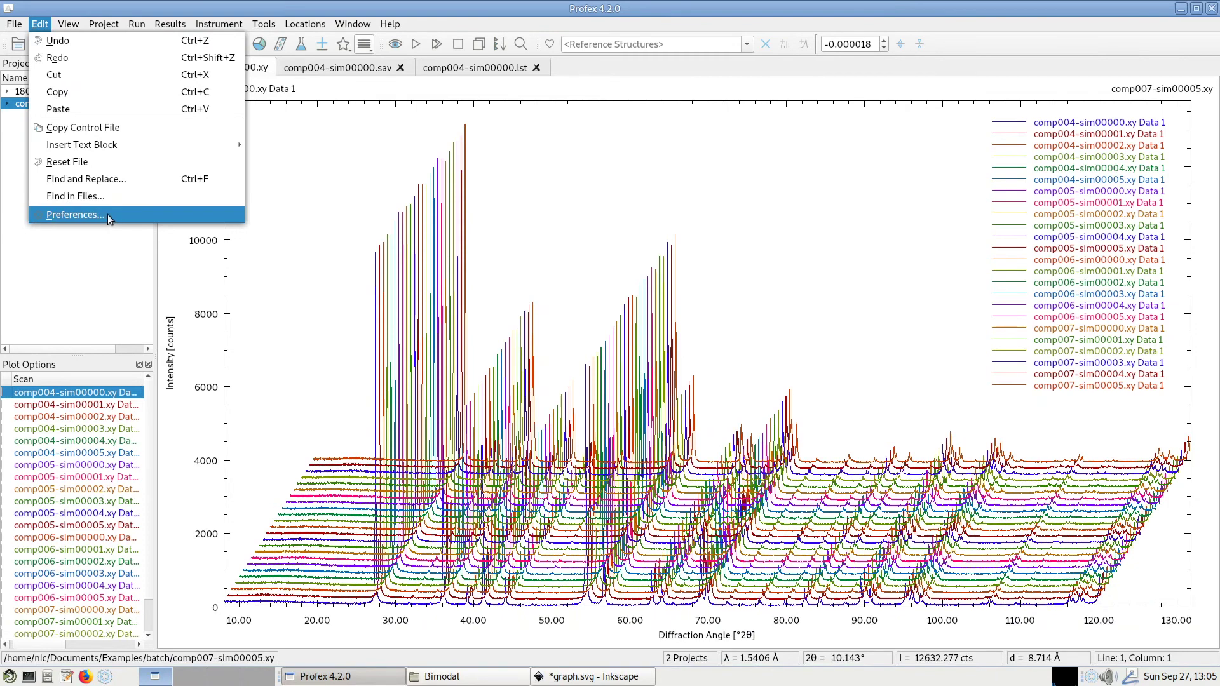
mouse_move(68, 23)
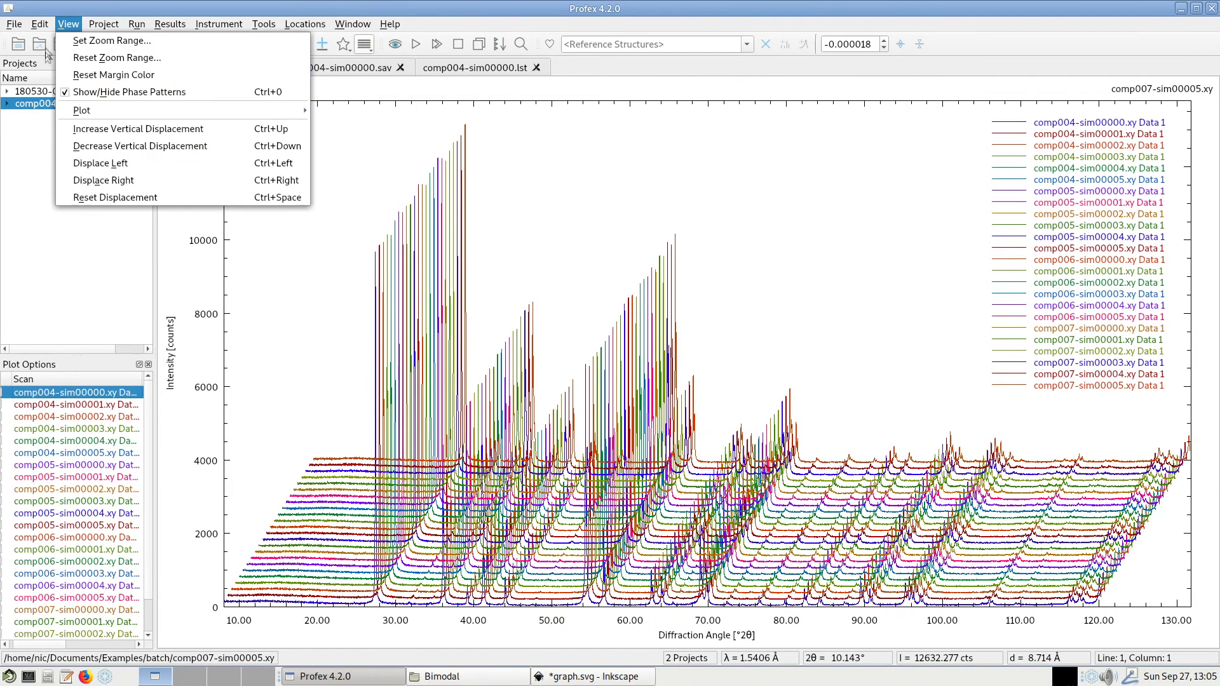
click(86, 213)
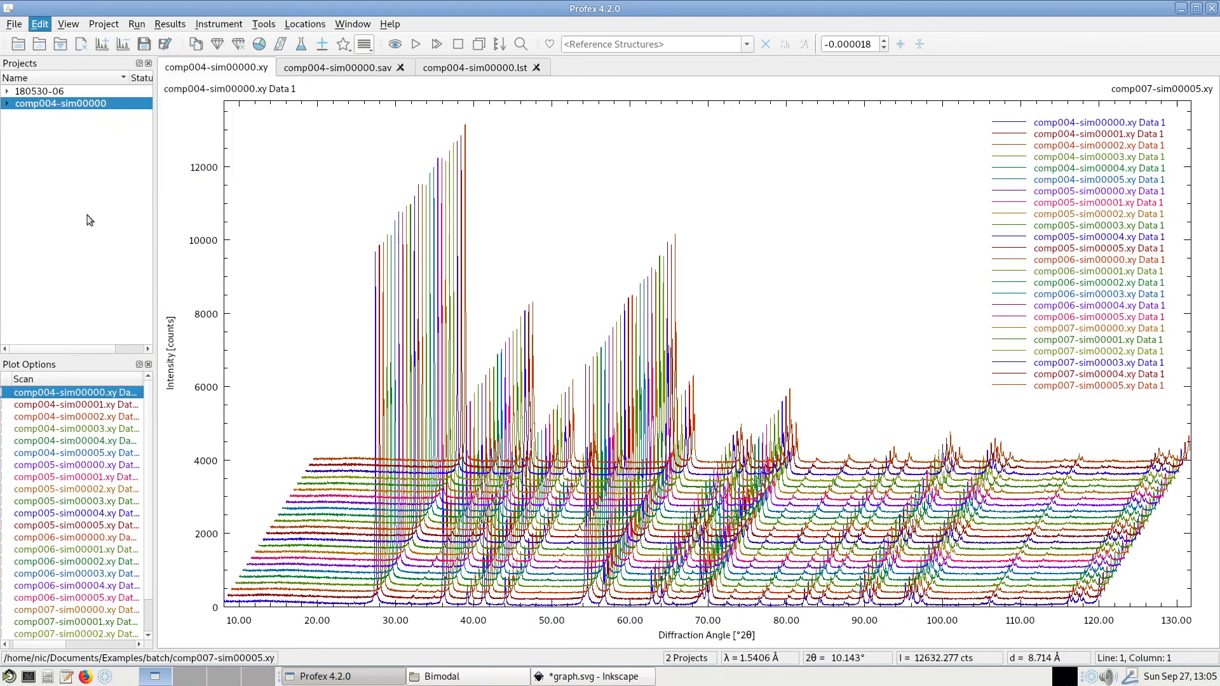
click(439, 154)
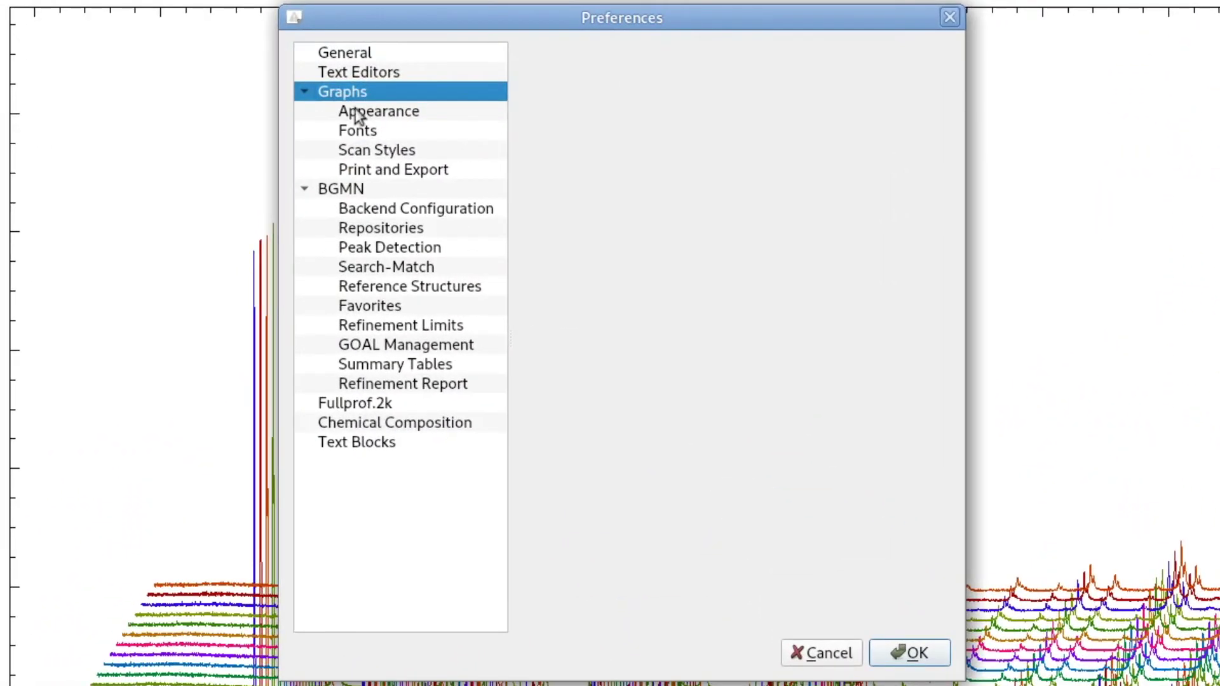
click(379, 113)
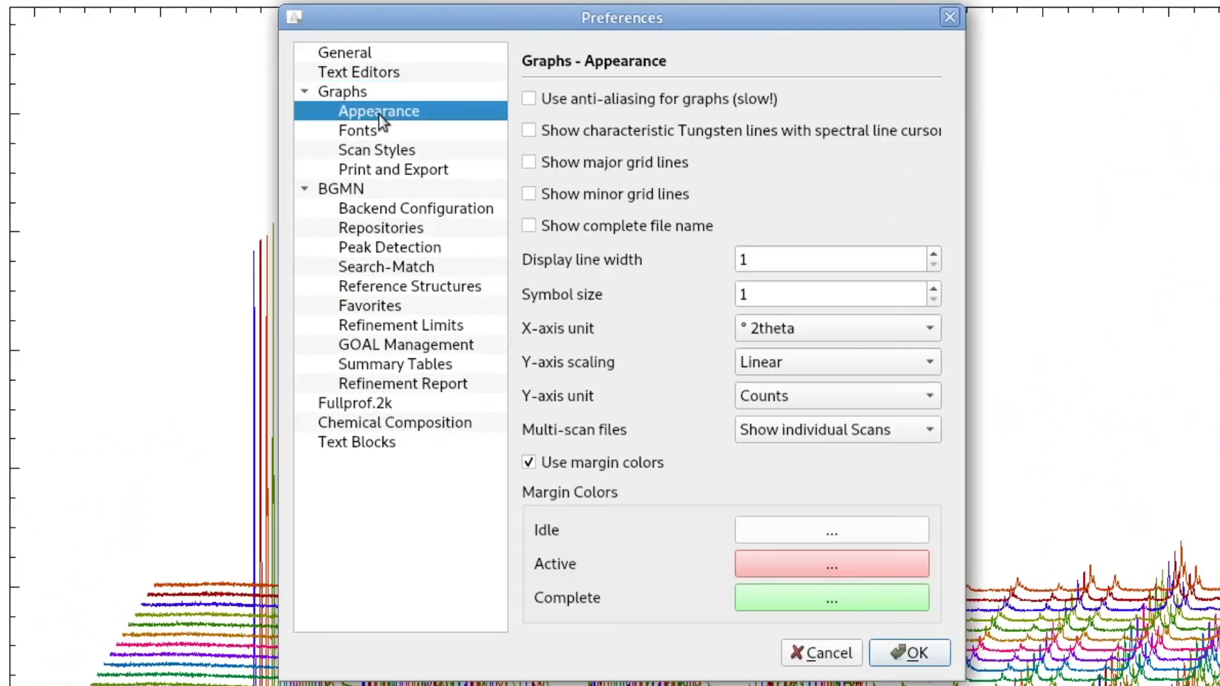
click(763, 259)
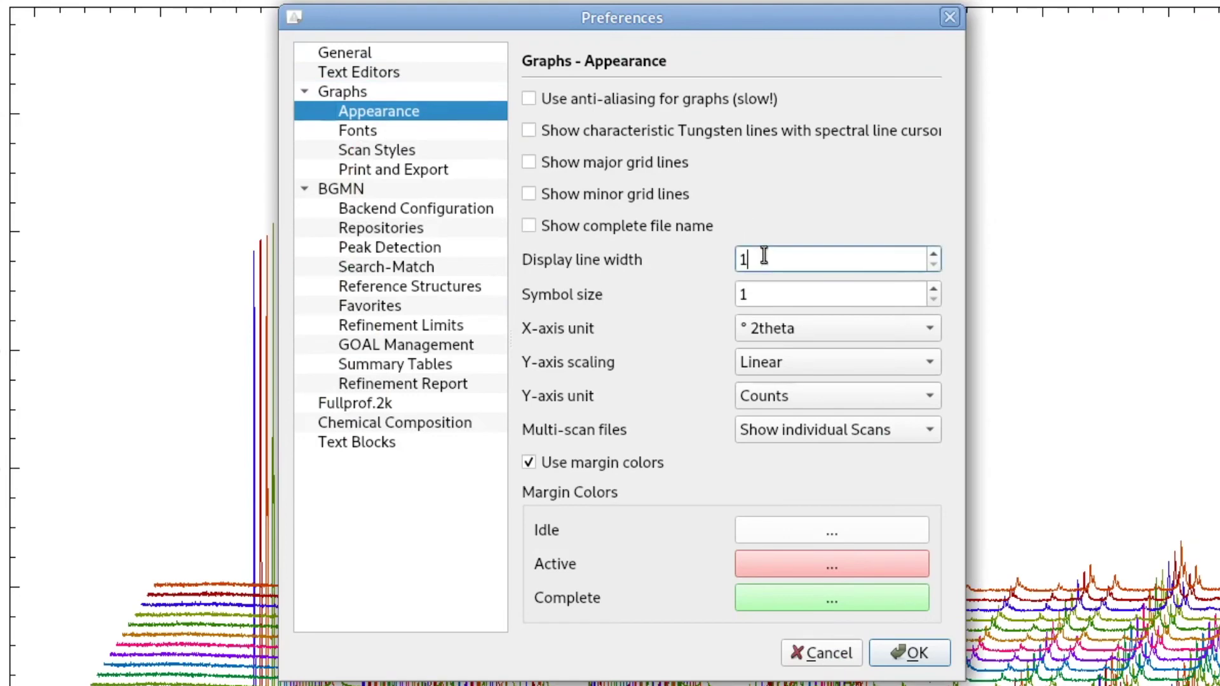
click(935, 253)
click(529, 100)
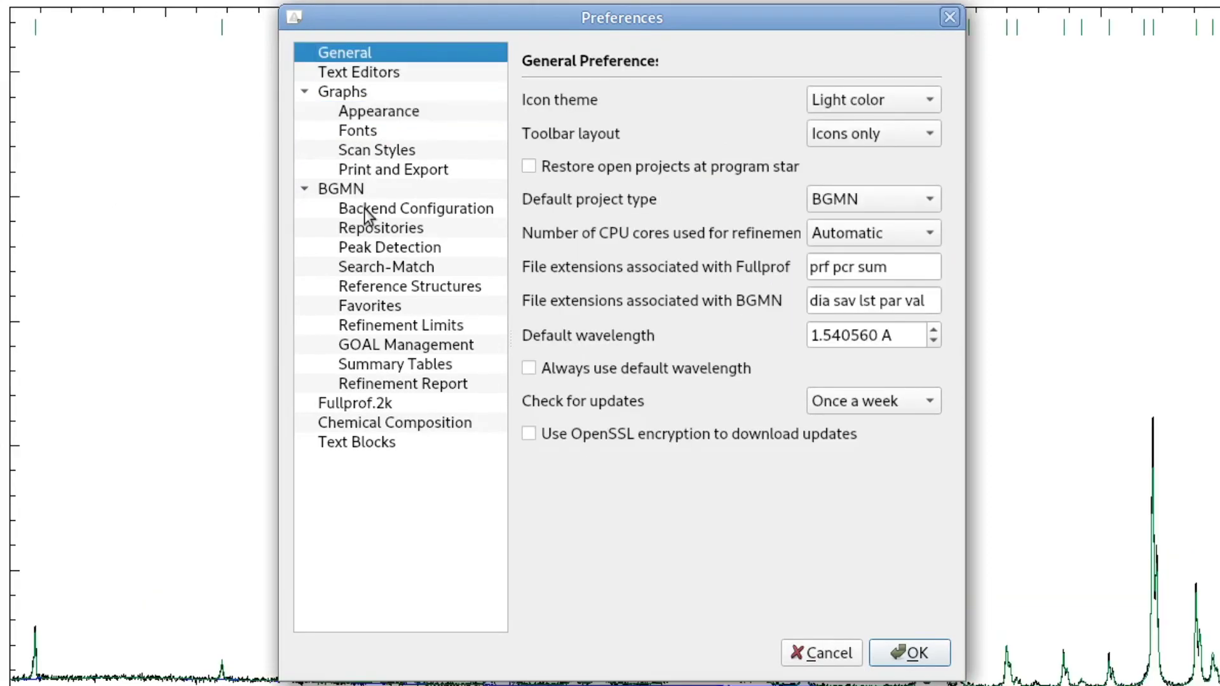
- Set scan style 1's Point Style to Crosses and confirm Preferences with OK
click(385, 149)
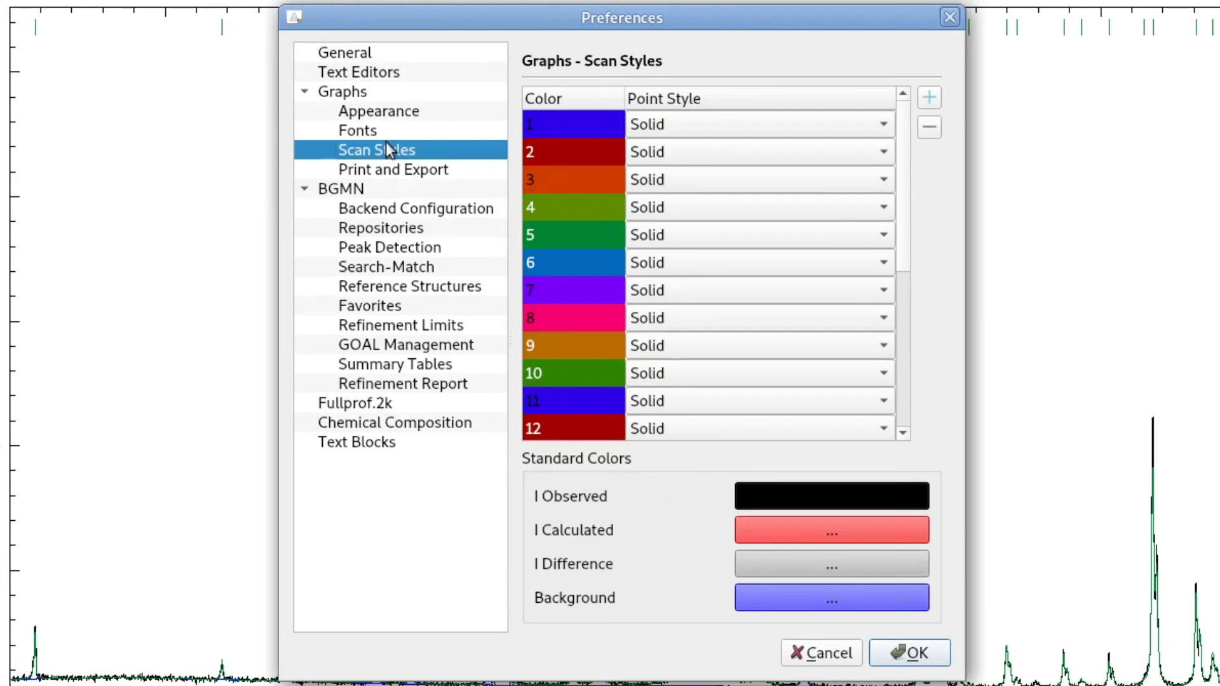
click(665, 131)
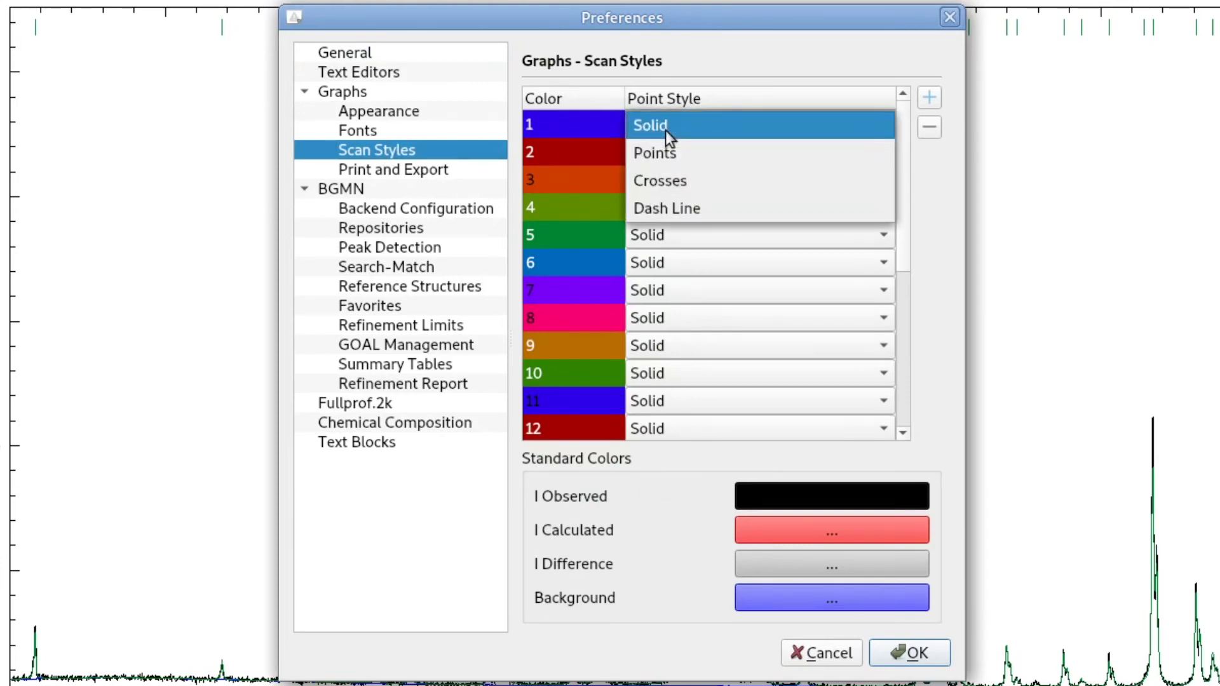
click(696, 185)
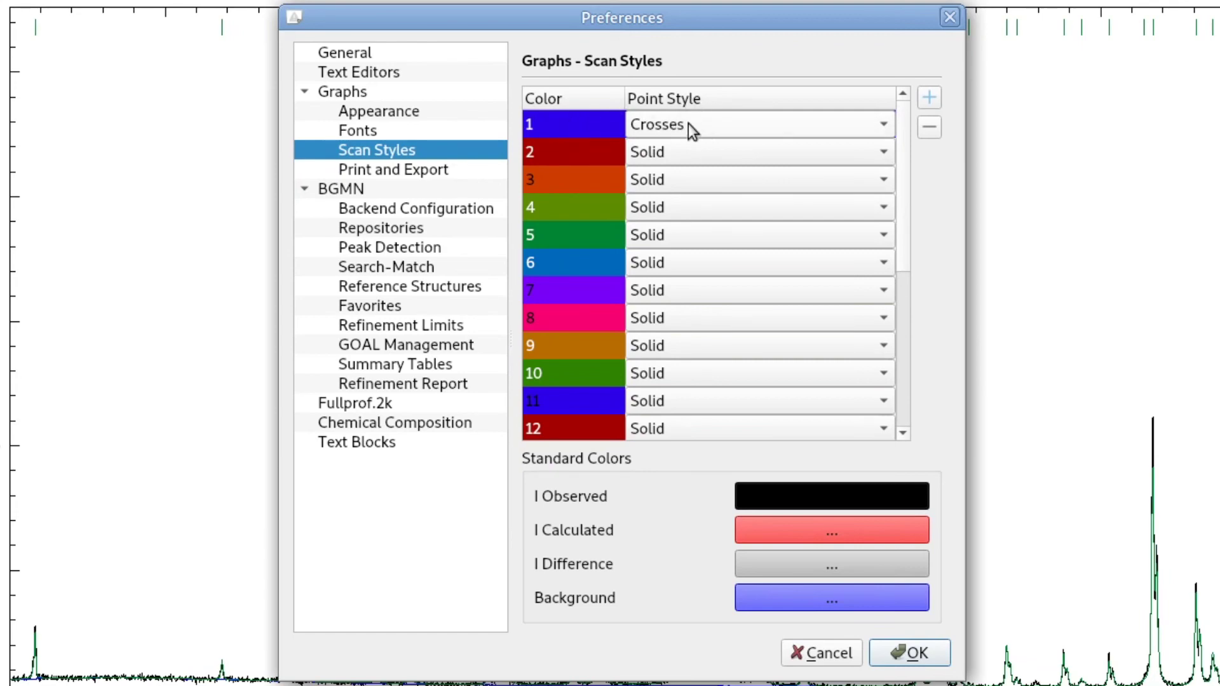
click(910, 653)
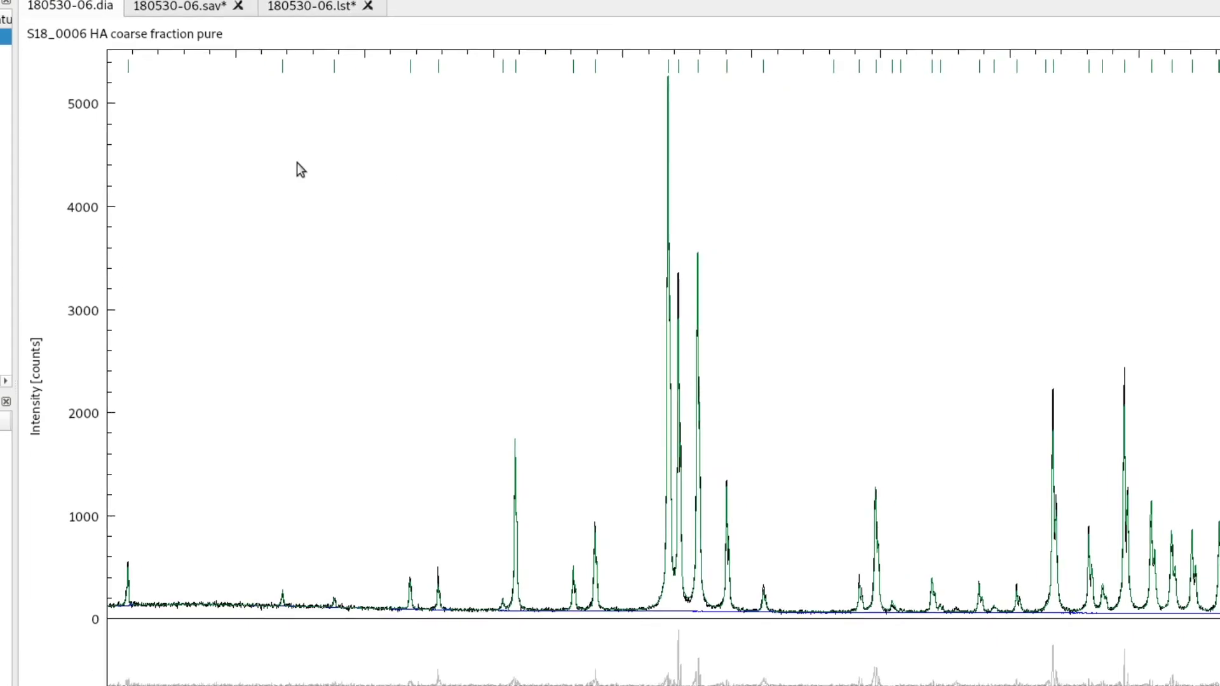
- Reopen the 180530-06.dia refinement and zoom into the peaks from about 25.8° to 32.6°
click(60, 39)
click(37, 35)
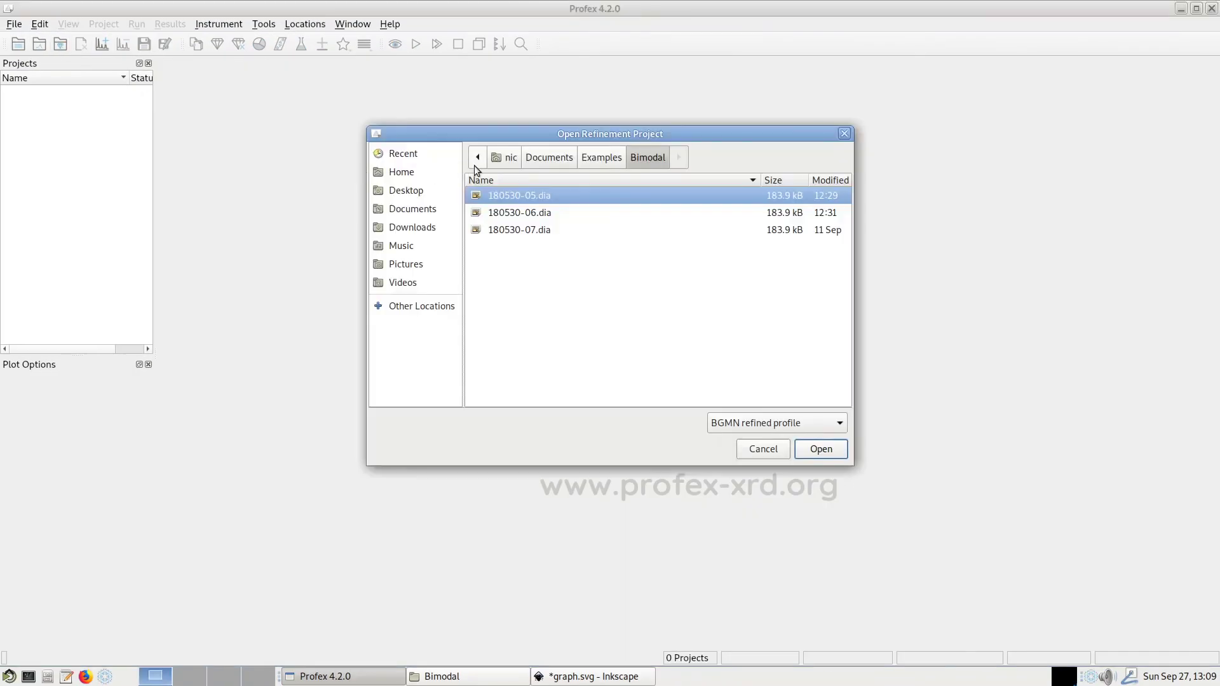
click(519, 213)
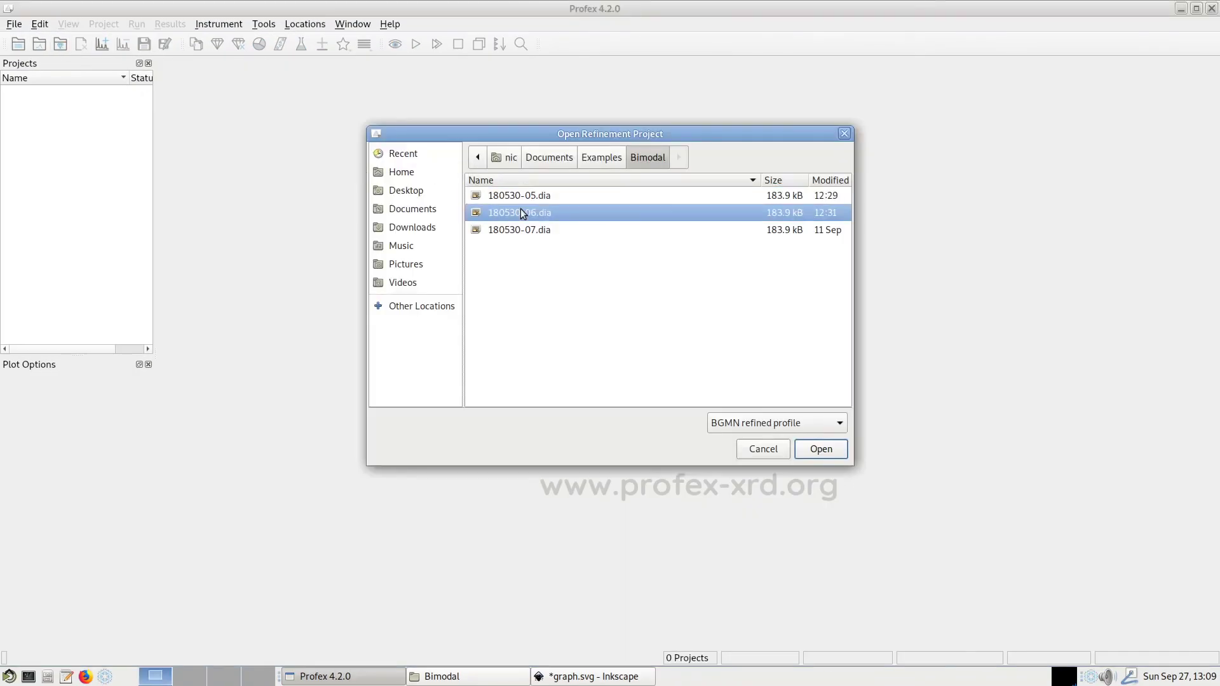
double_click(520, 213)
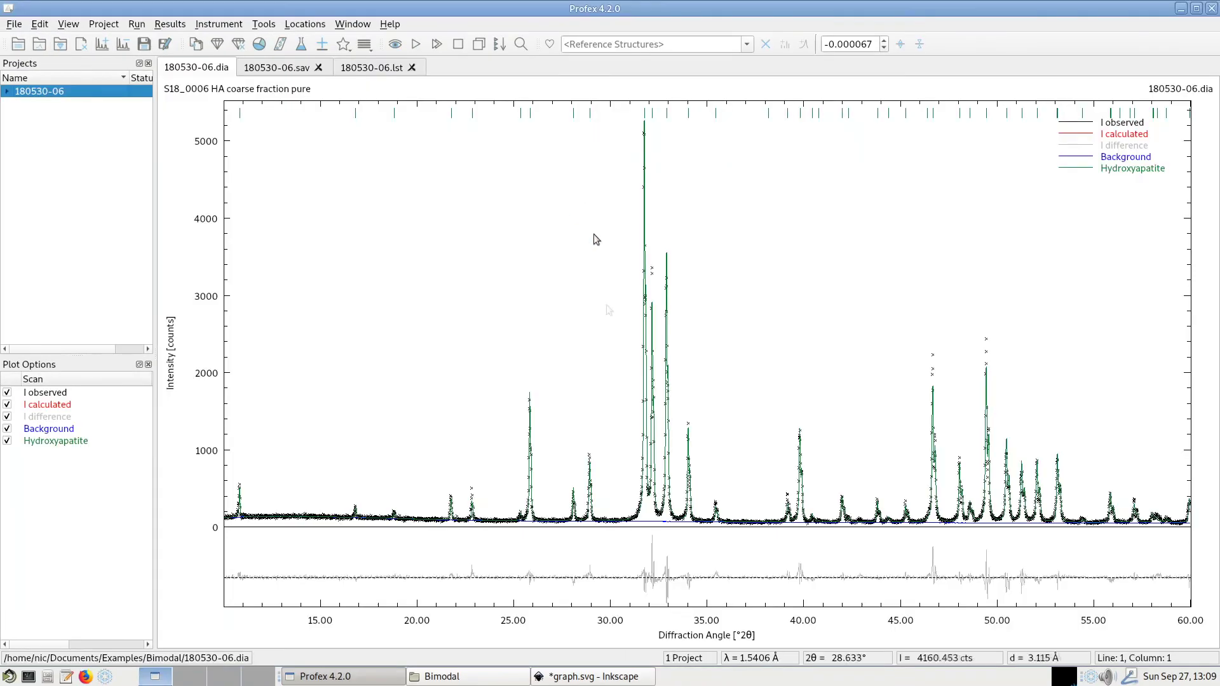
drag(529, 377, 661, 566)
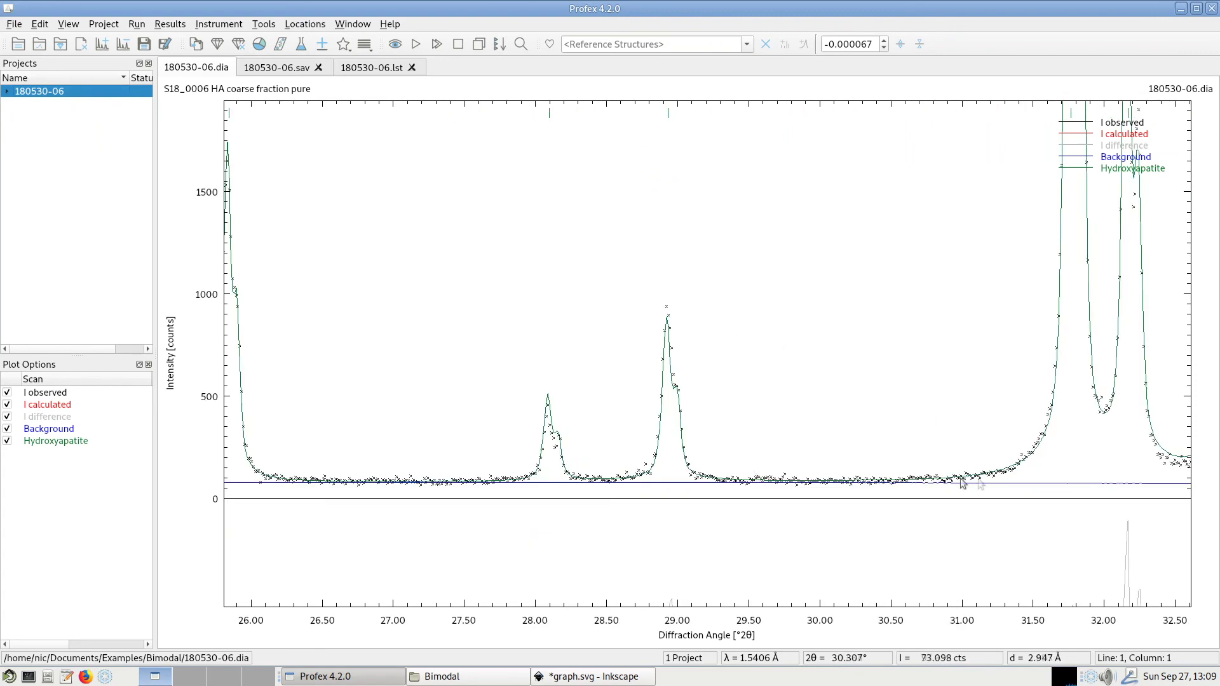